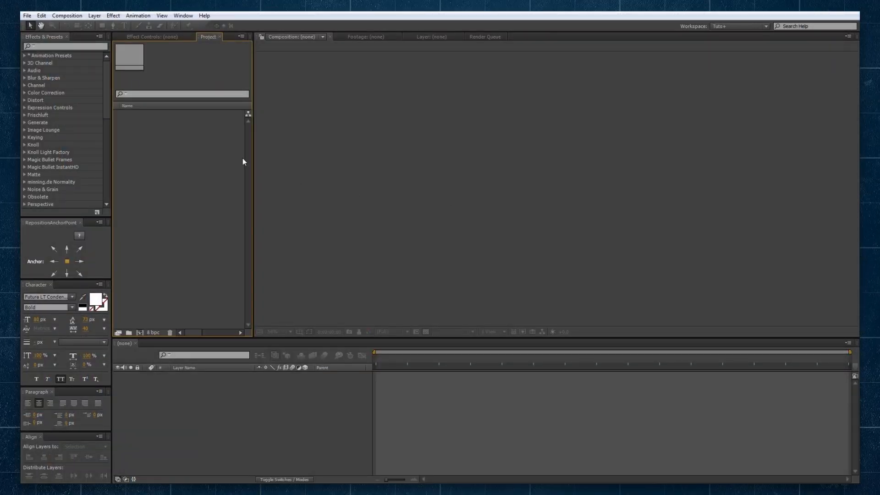
# Create a composition named Final with the HDTV 1080 25 preset, 1920 × 1080 px, 25 fps and a one-minute duration.
pyautogui.click(67, 15)
pyautogui.click(70, 26)
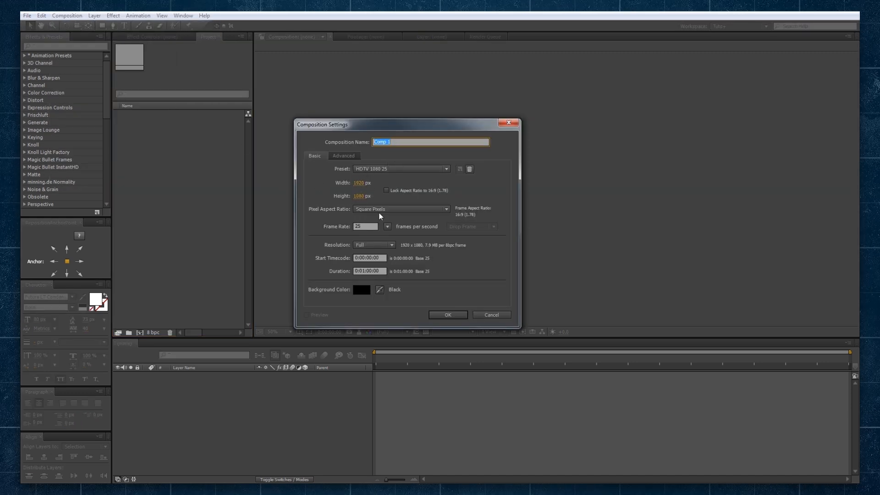
pyautogui.moveTo(368, 227); pyautogui.dragTo(338, 230)
pyautogui.click(494, 264)
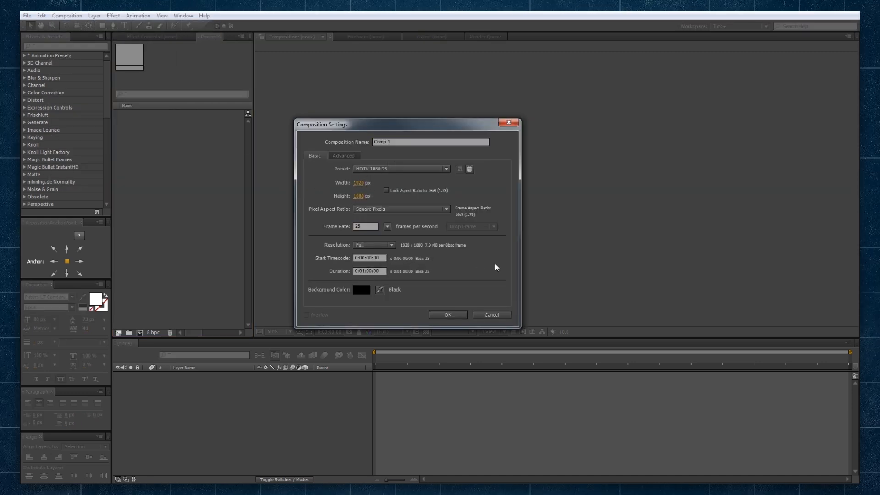
pyautogui.click(398, 141)
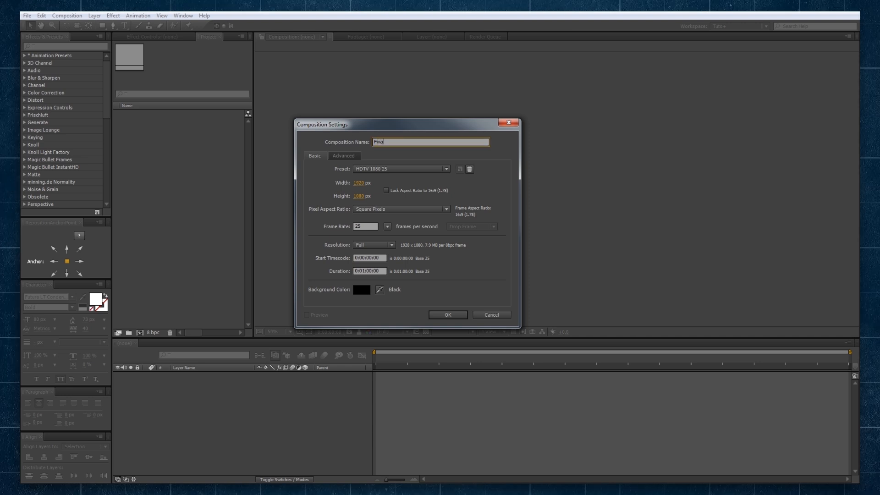
pyautogui.press('Return')
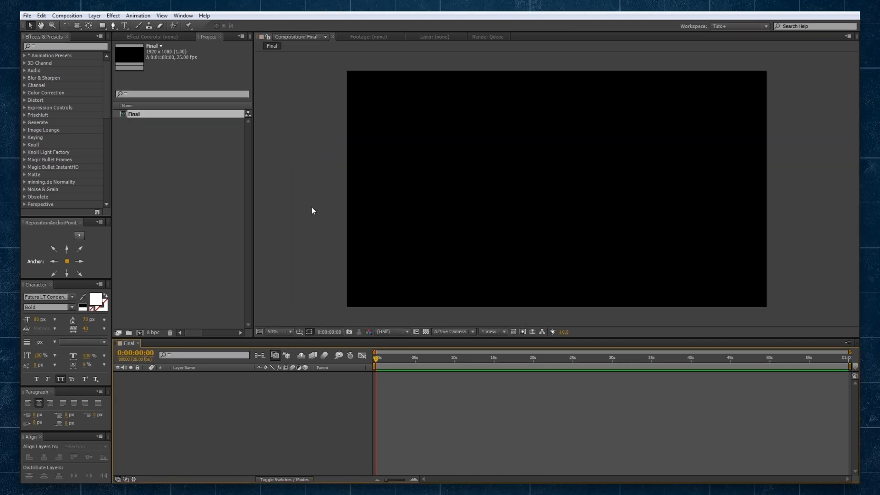
# Add a white solid named Matte at the full composition size.
pyautogui.click(94, 16)
pyautogui.moveTo(116, 29)
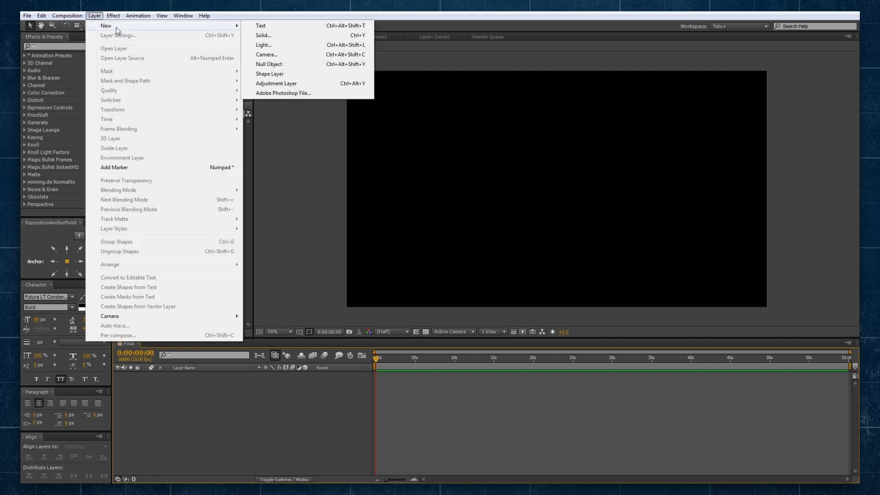
pyautogui.click(295, 35)
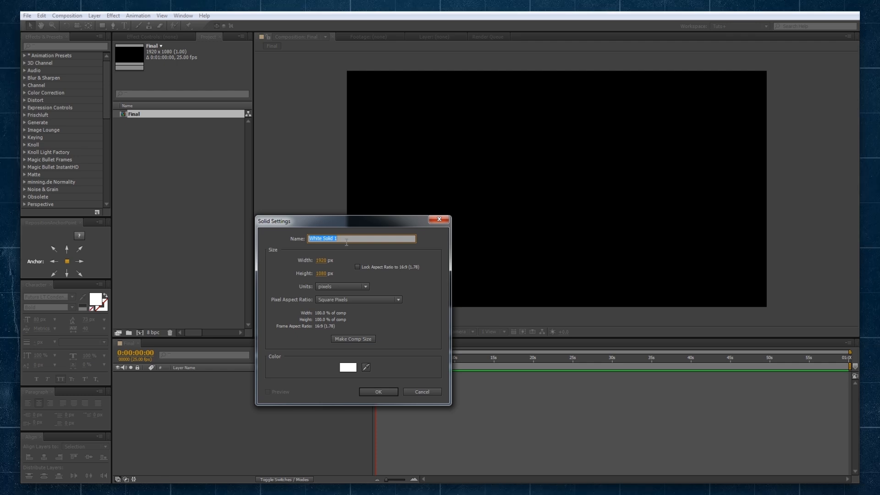
pyautogui.click(350, 340)
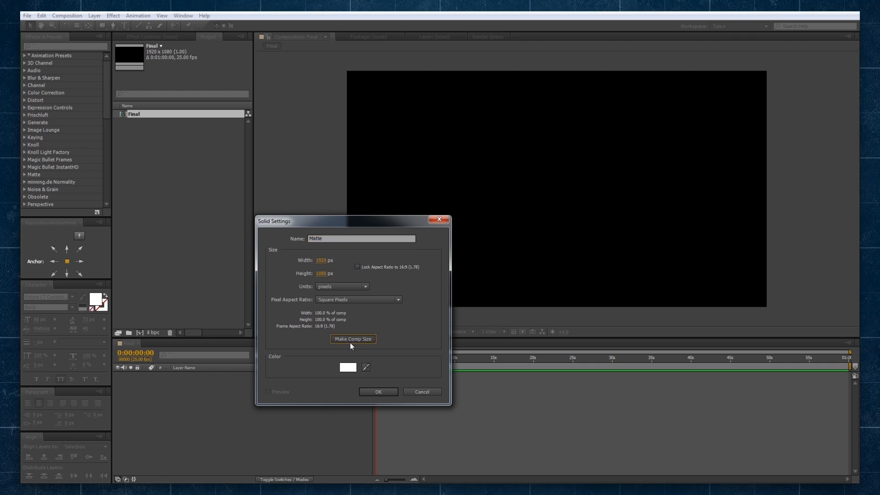
pyautogui.click(378, 392)
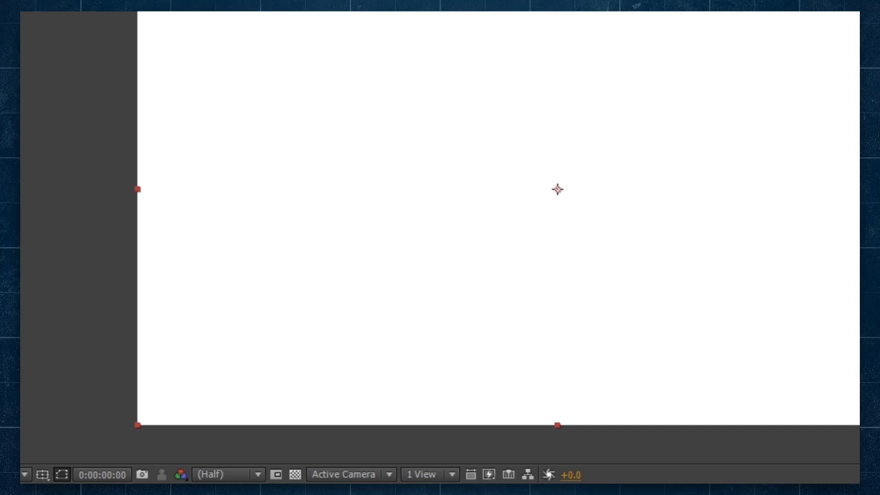
# Draw a centred rectangular mask on the Matte solid as a vertical band reaching past the frame's upper and lower edges.
pyautogui.moveTo(558, 189); pyautogui.dragTo(755, 0)
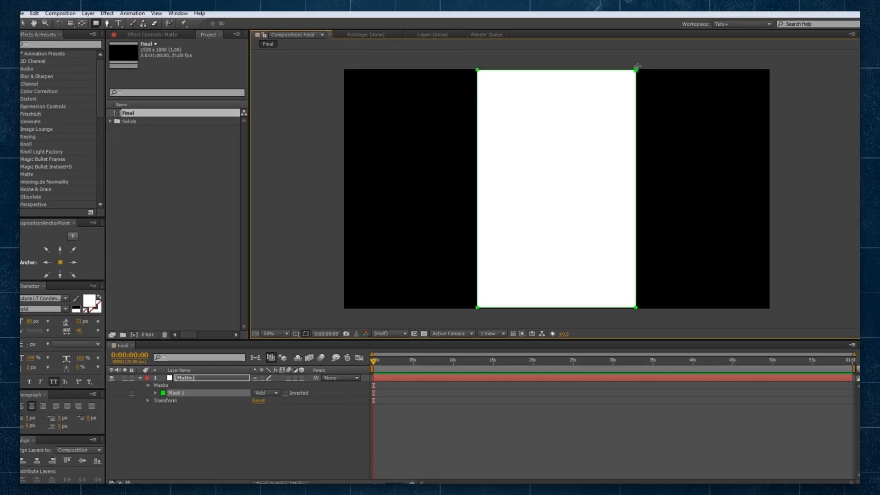
pyautogui.moveTo(656, 39)
pyautogui.mouseDown()
pyautogui.moveTo(669, 39)
pyautogui.moveTo(651, 40)
pyautogui.mouseUp()
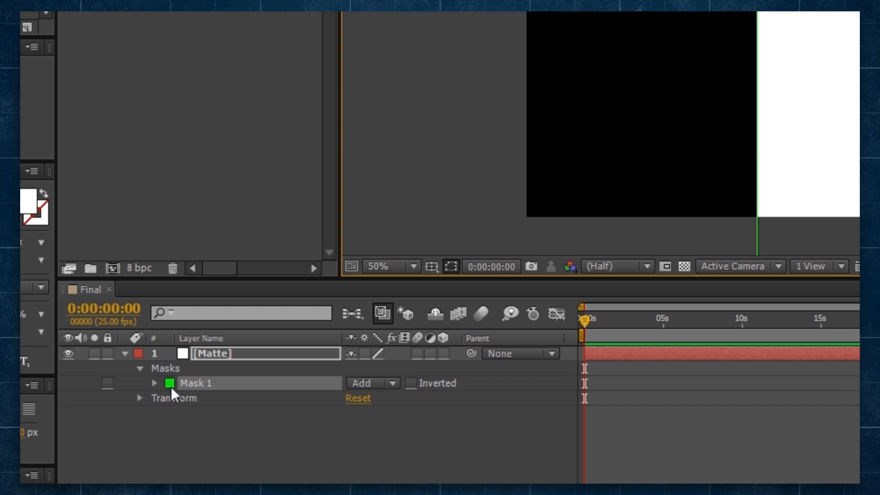
# Unlink the mask feather dimensions on Matte and feather the mask only horizontally by 354 pixels.
pyautogui.press('f')
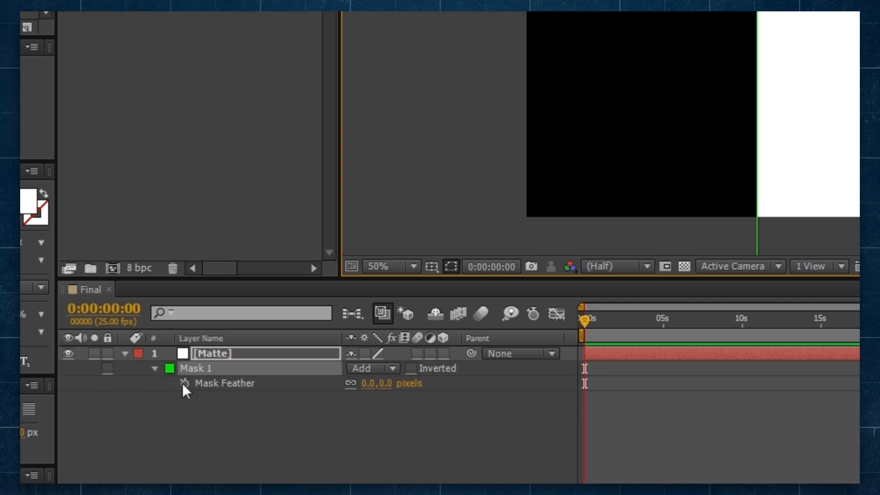
pyautogui.click(153, 367)
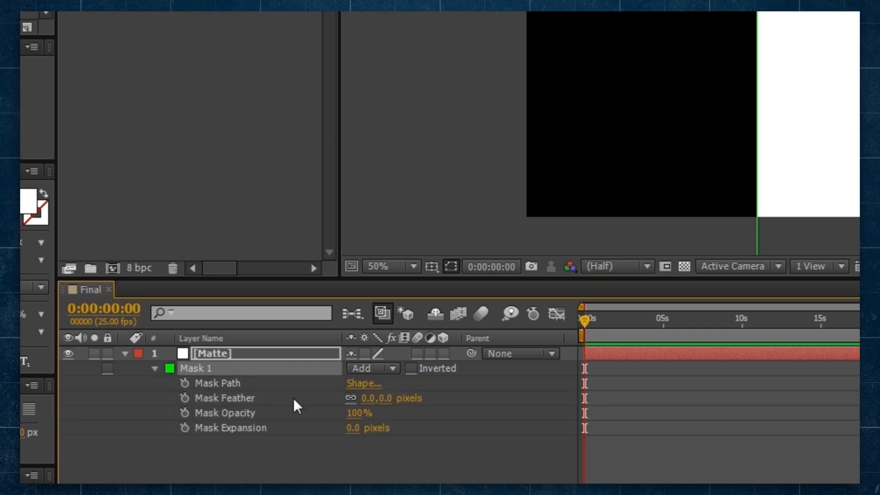
pyautogui.click(350, 398)
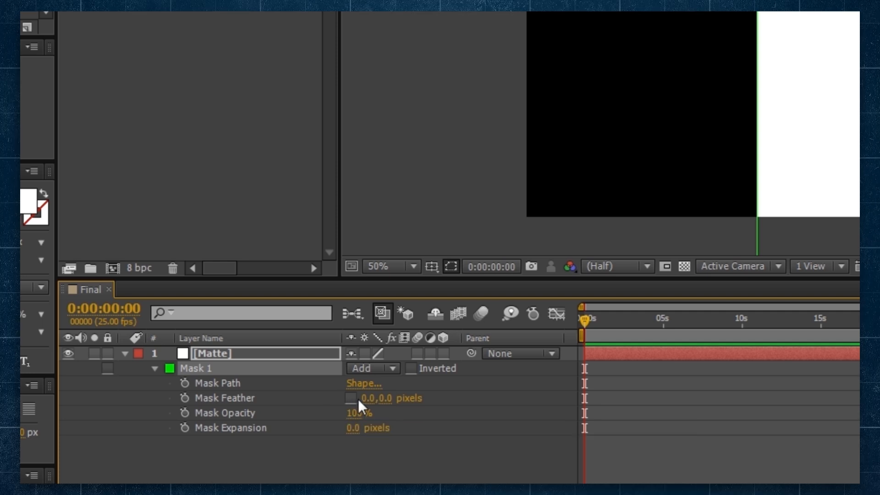
pyautogui.moveTo(365, 400); pyautogui.dragTo(410, 385)
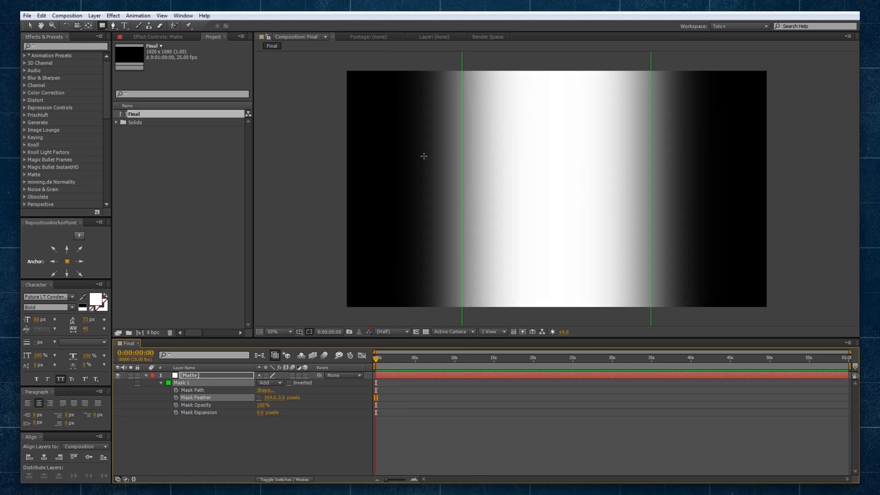
# Inspect the feathered edges of the matte against the transparency grid, with the layer deselected.
pyautogui.click(316, 438)
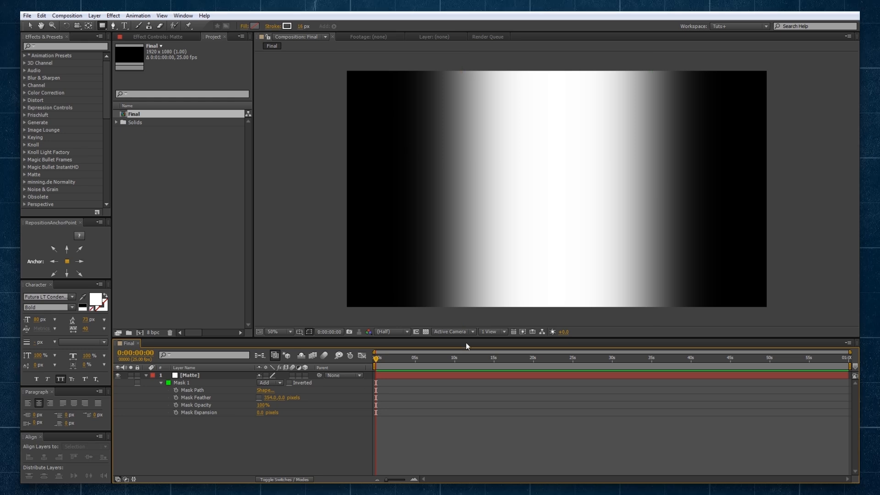
pyautogui.click(426, 332)
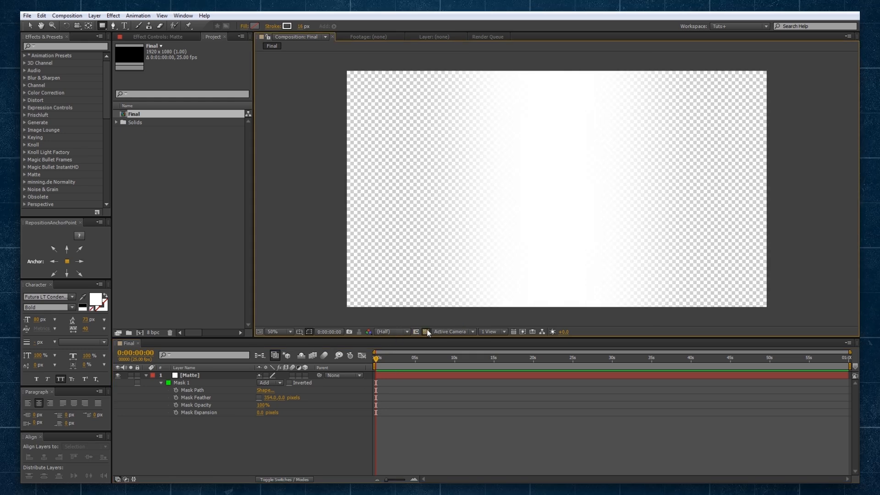
pyautogui.click(425, 331)
# Pre-compose the Matte layer into a new composition named Matte, moving all attributes into it.
pyautogui.click(185, 381)
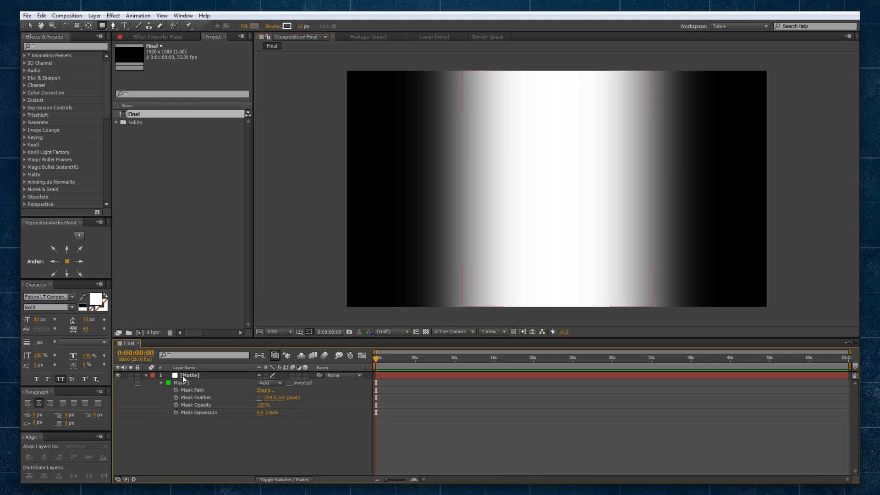
pyautogui.click(184, 376)
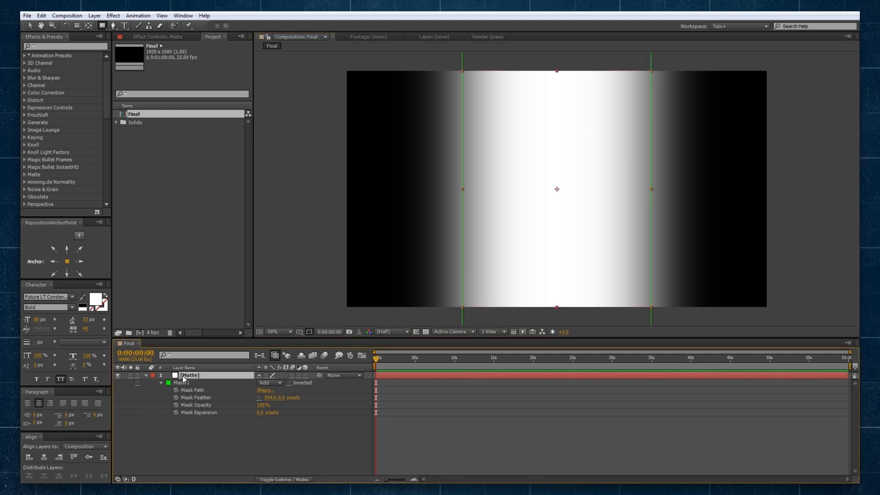
pyautogui.rightClick(183, 376)
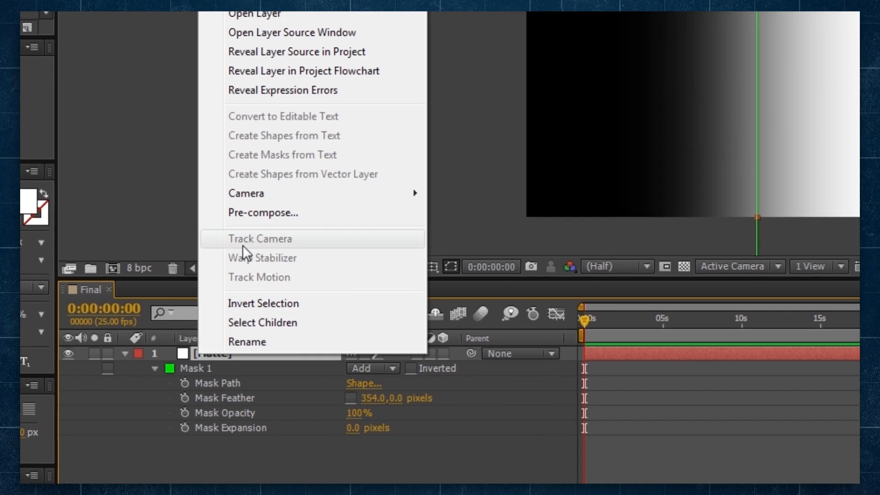
pyautogui.click(251, 214)
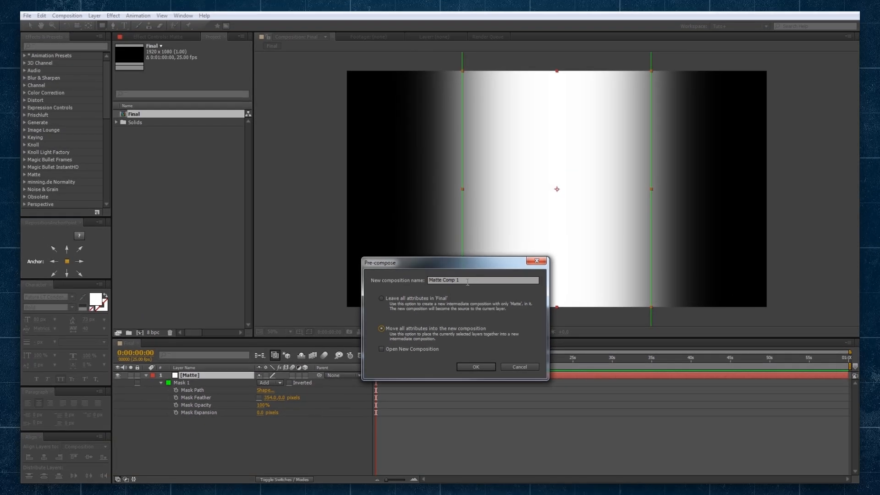
pyautogui.click(468, 282)
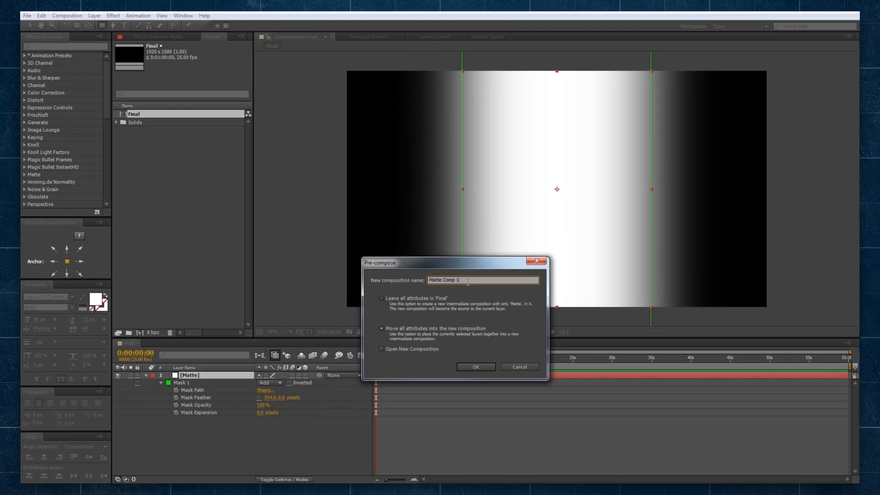
pyautogui.write('Matte')
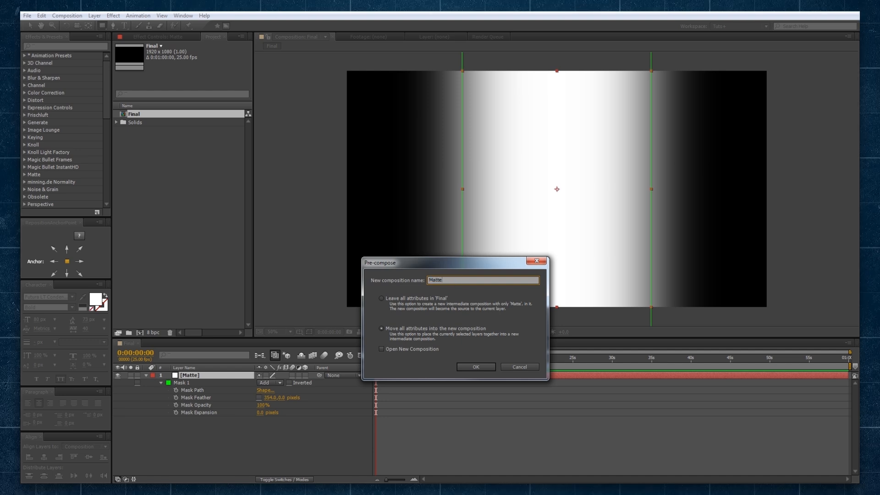
pyautogui.click(489, 369)
# Hide the pre-composed Matte layer and leave it deselected.
pyautogui.click(197, 377)
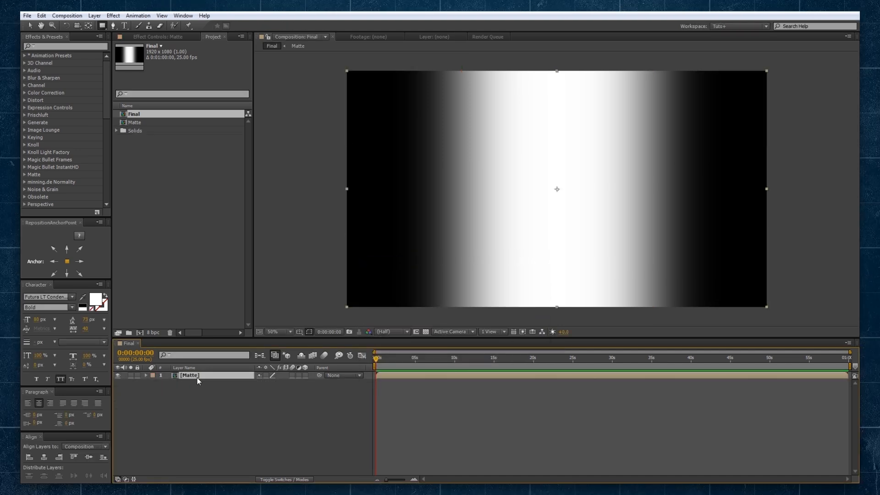
pyautogui.click(117, 375)
pyautogui.click(245, 416)
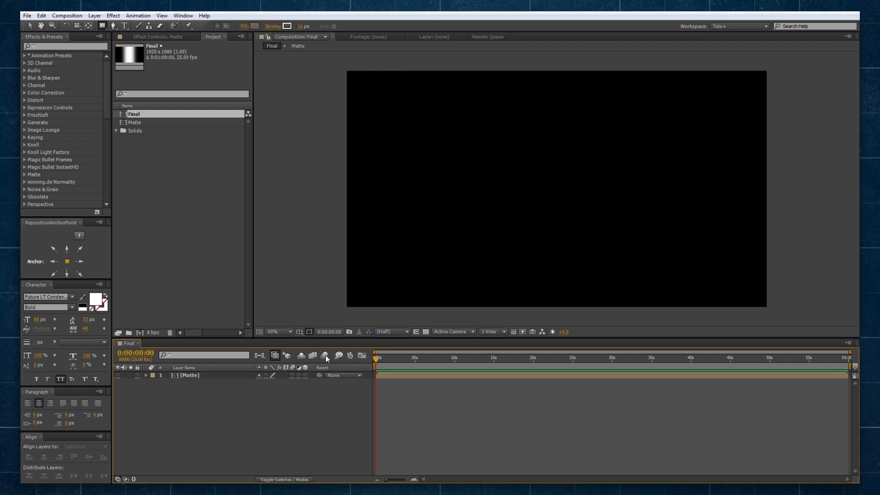
# Show the title/action safe guides and draw a straight horizontal Pen line between the left and right action-safe centre marks.
pyautogui.click(299, 331)
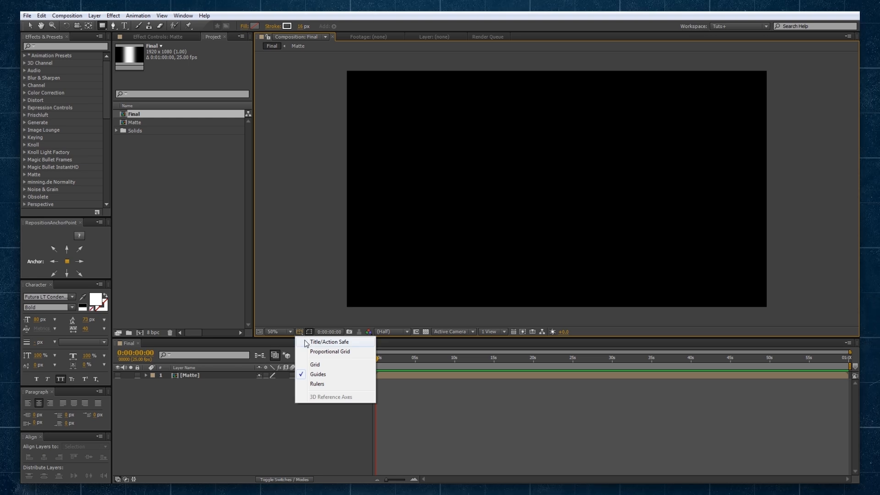
pyautogui.click(307, 342)
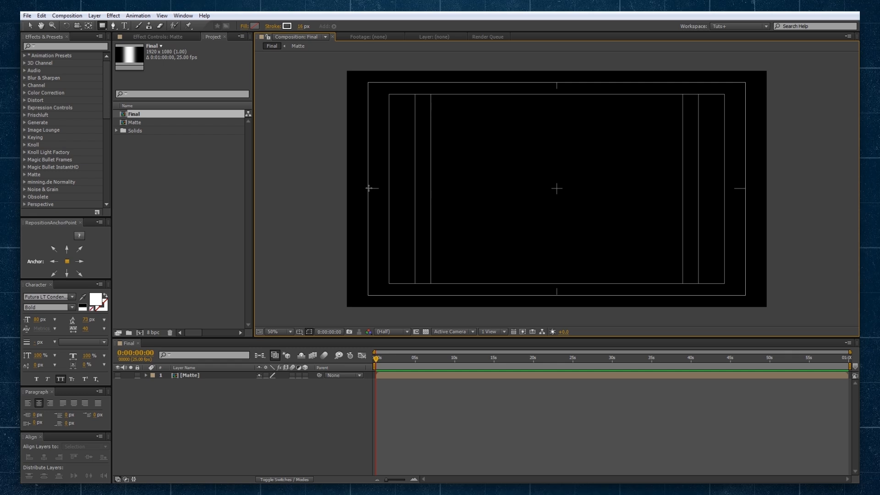
pyautogui.press('g')
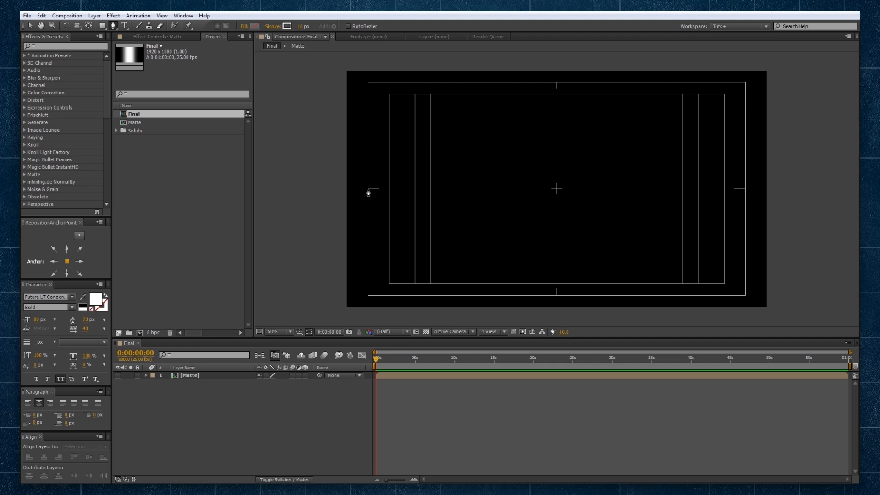
pyautogui.click(368, 189)
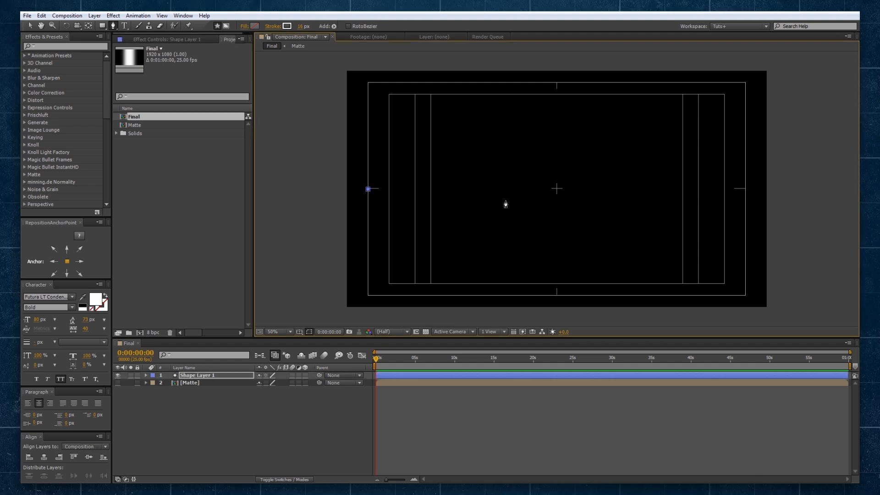
pyautogui.click(745, 189)
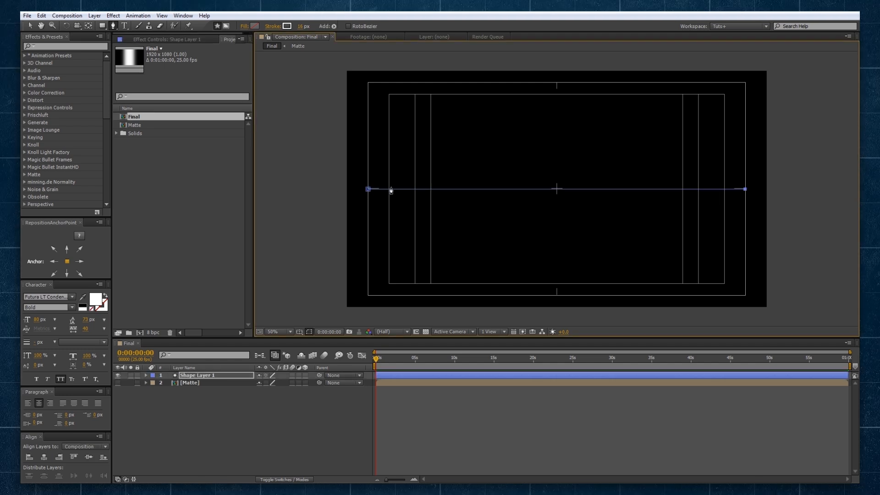
# Set the line shape's fill to None and its stroke colour to near-white FDFDFD.
pyautogui.click(248, 26)
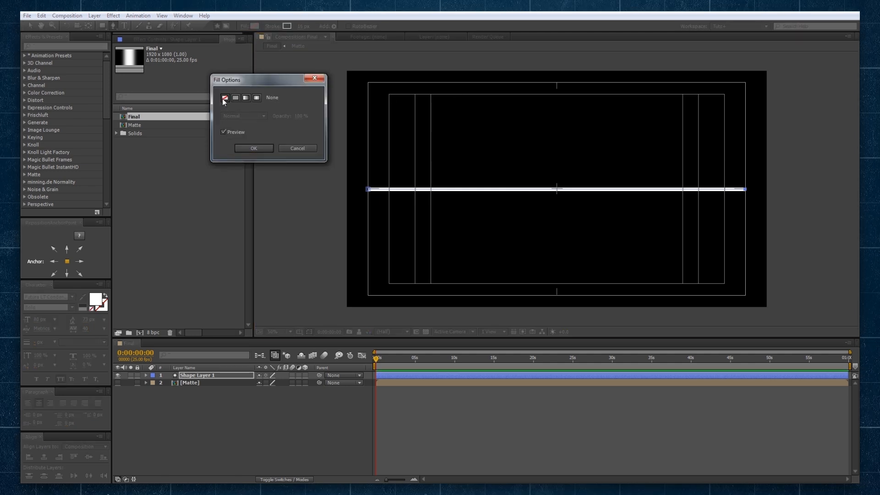
pyautogui.click(254, 148)
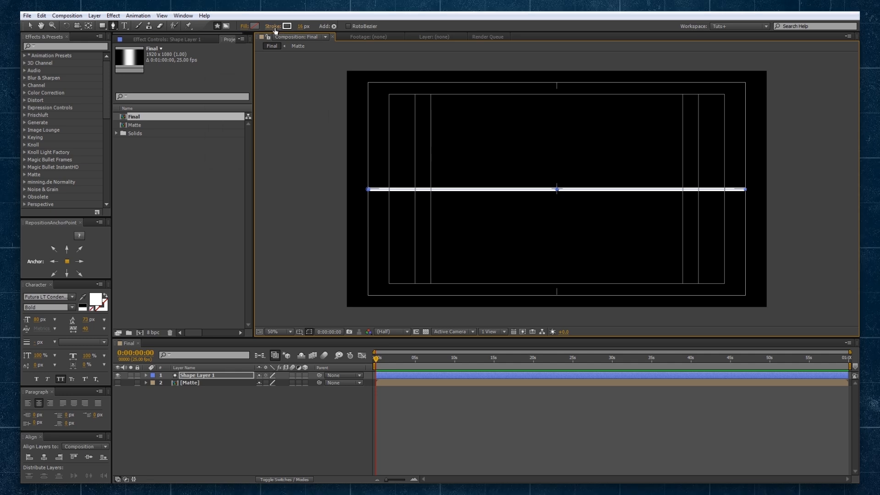
pyautogui.click(290, 28)
pyautogui.moveTo(378, 307); pyautogui.dragTo(308, 114)
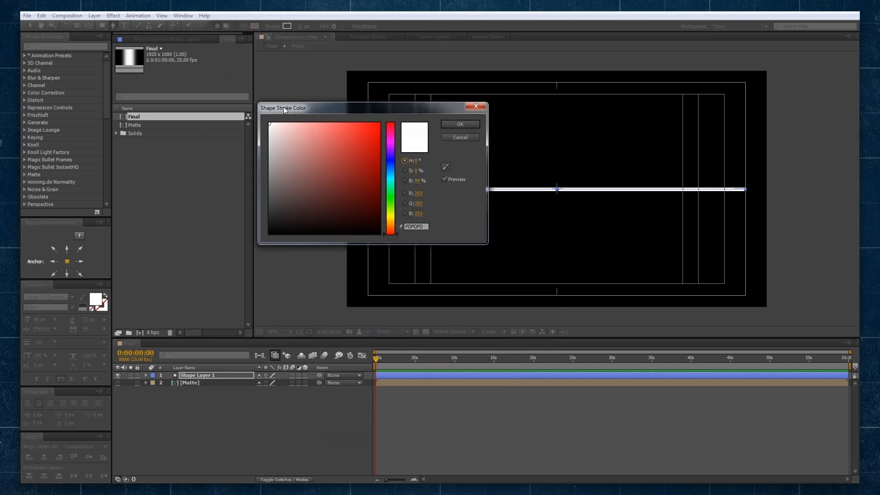
pyautogui.click(451, 125)
# Reduce the line's stroke width to a few pixels for a thin line.
pyautogui.moveTo(303, 27); pyautogui.dragTo(296, 29)
pyautogui.click(298, 27)
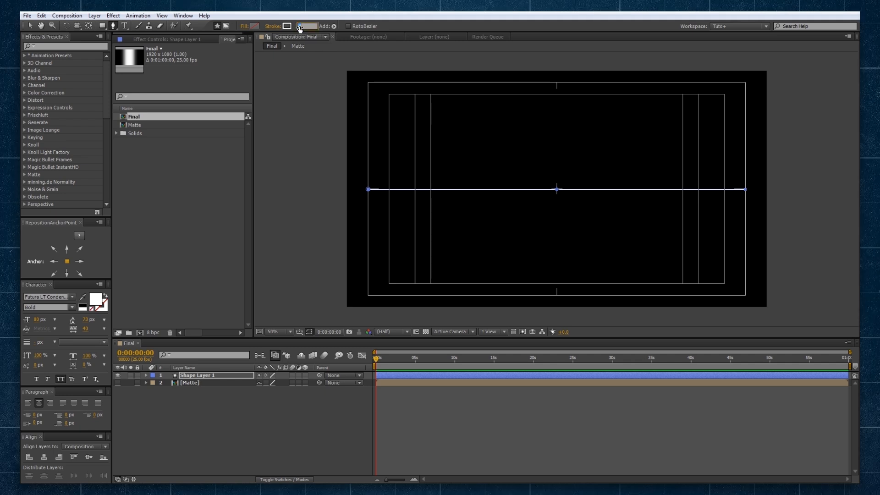
pyautogui.press('Return')
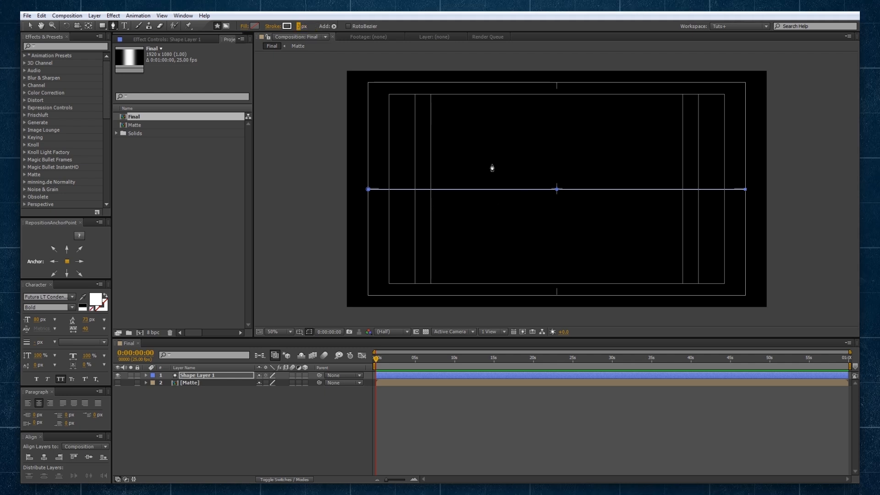
# Return to the Selection tool, deselect the line layer and hide the title/action safe guides.
pyautogui.click(31, 25)
pyautogui.click(265, 437)
pyautogui.click(309, 331)
pyautogui.click(316, 340)
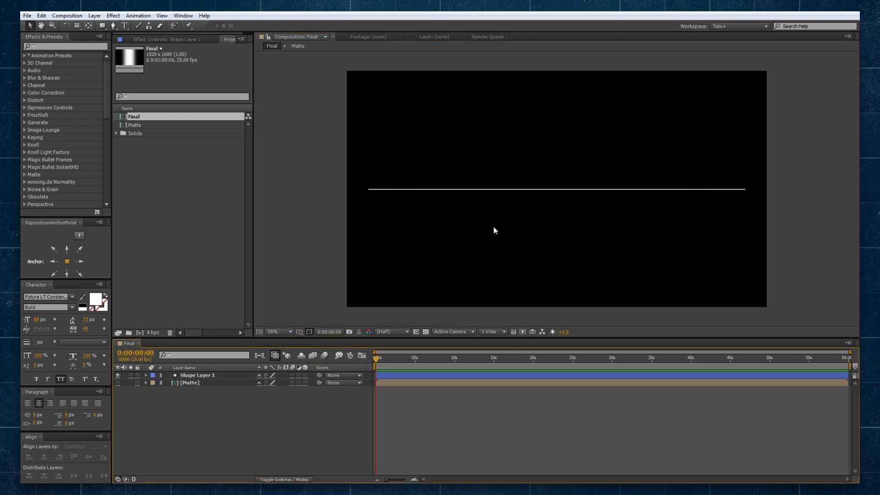
# Rename the line's shape layer to "Line".
pyautogui.click(191, 377)
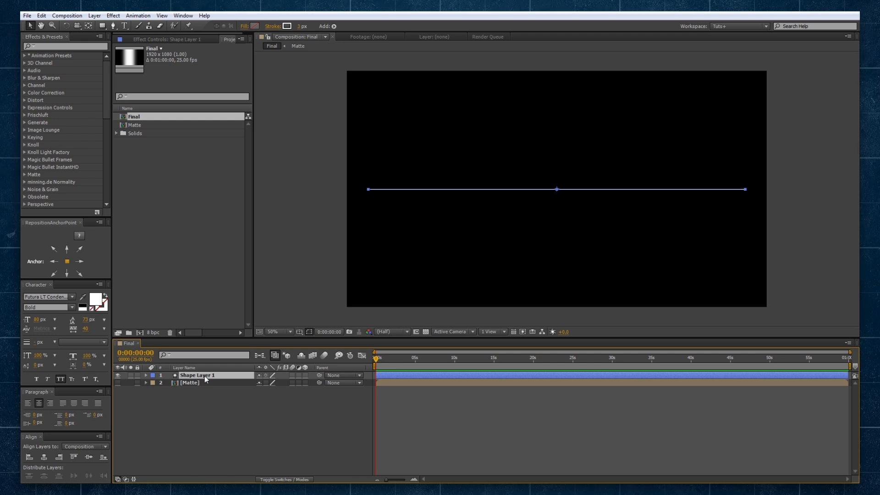
pyautogui.press('Return')
pyautogui.write('Line')
pyautogui.press('Return')
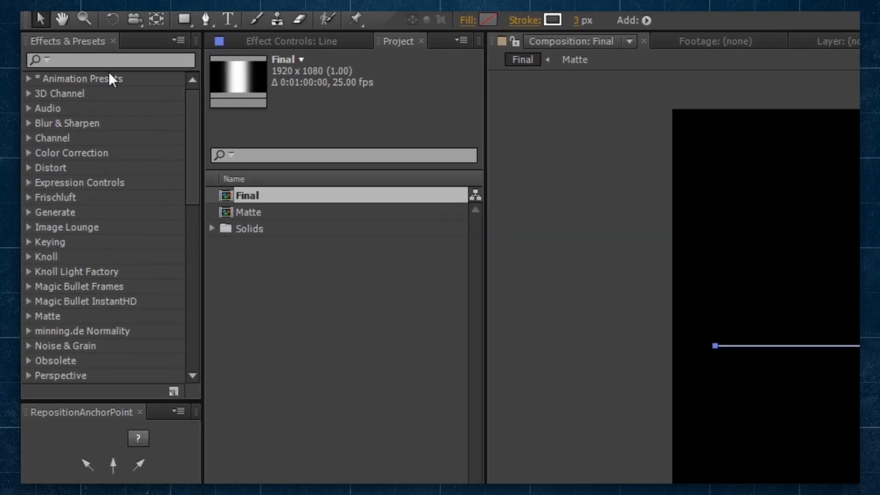
# Apply the Set Matte effect to the Line layer and take its matte from the Matte layer.
pyautogui.click(27, 138)
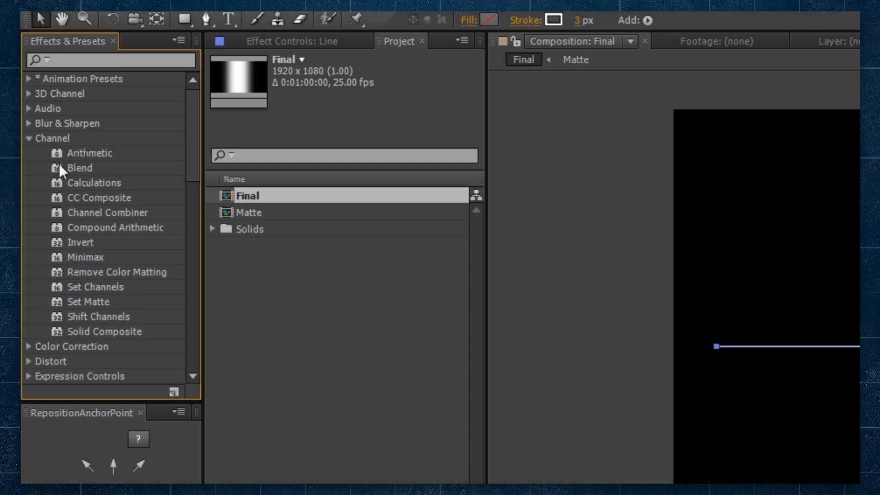
pyautogui.click(72, 302)
pyautogui.moveTo(76, 302); pyautogui.dragTo(186, 375)
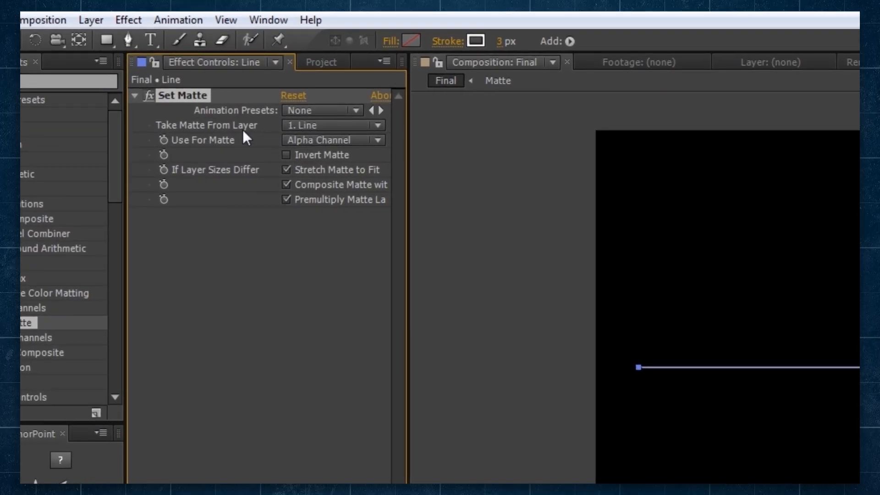
pyautogui.click(307, 123)
pyautogui.click(338, 189)
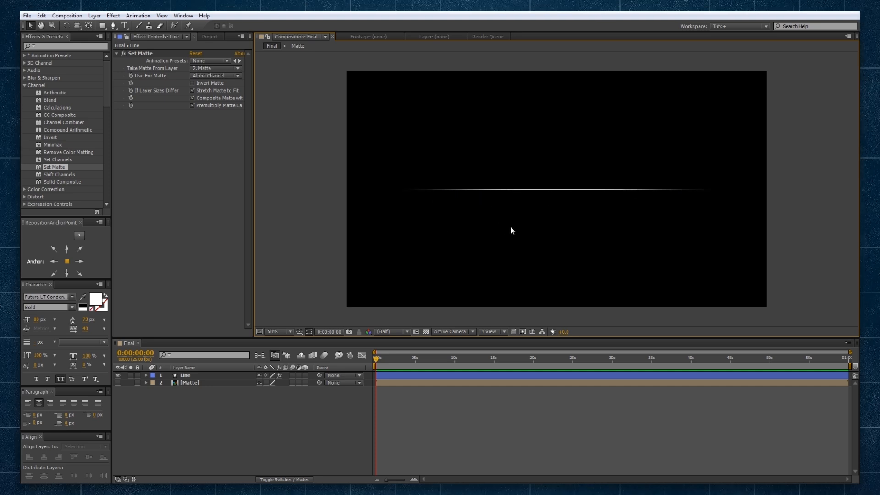
# Show the title/action safe guides and draw a circle about 114 px wide with the Ellipse tool, centred on the composition.
pyautogui.click(299, 331)
pyautogui.click(329, 342)
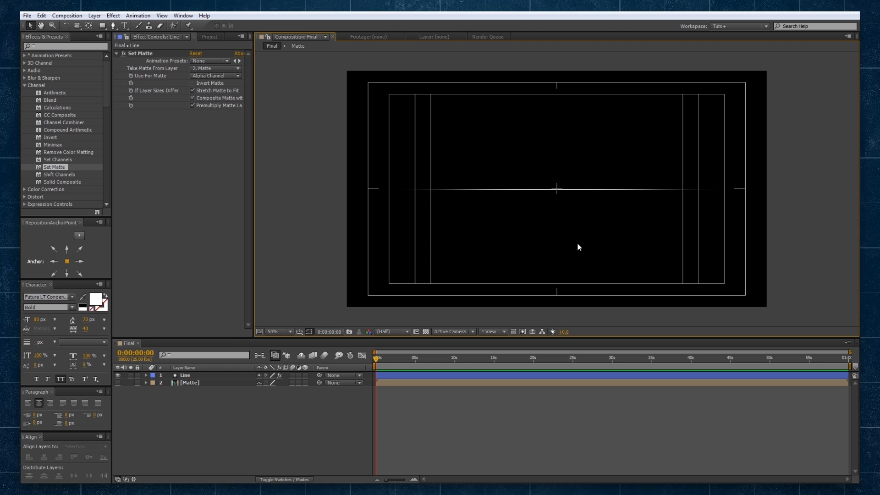
pyautogui.scroll(1, 579, 242)
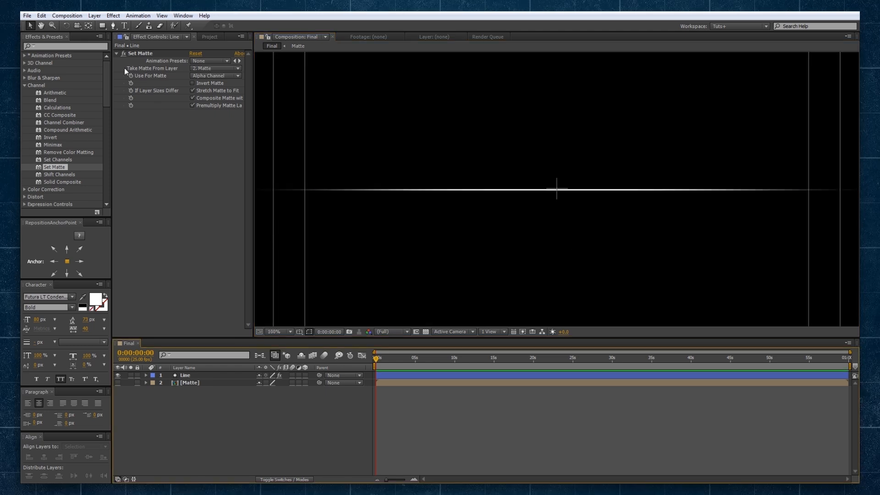
pyautogui.click(103, 27)
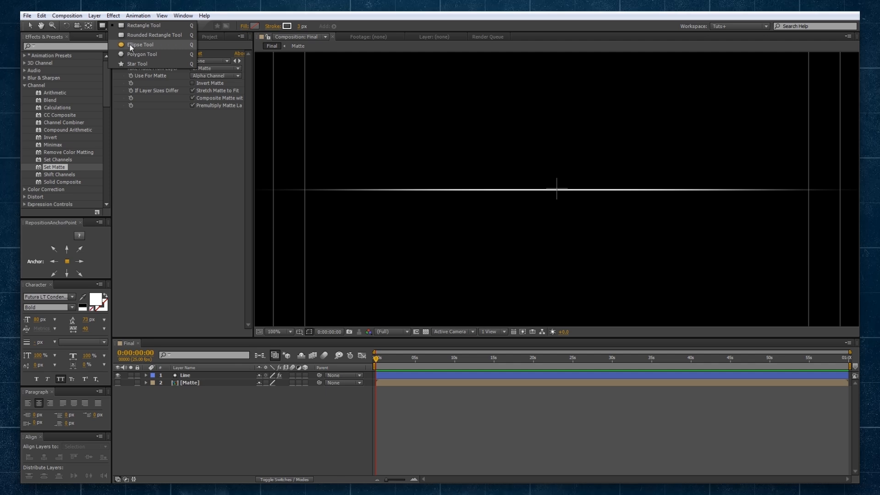
pyautogui.click(130, 45)
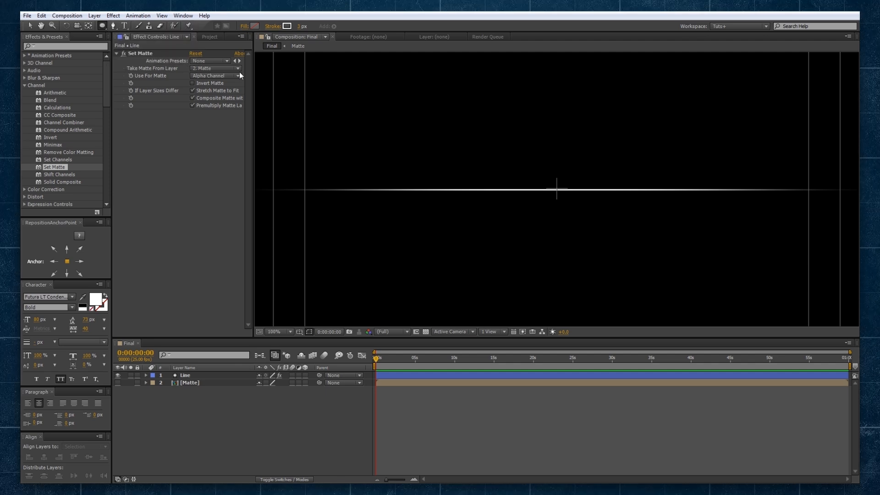
pyautogui.press('.')
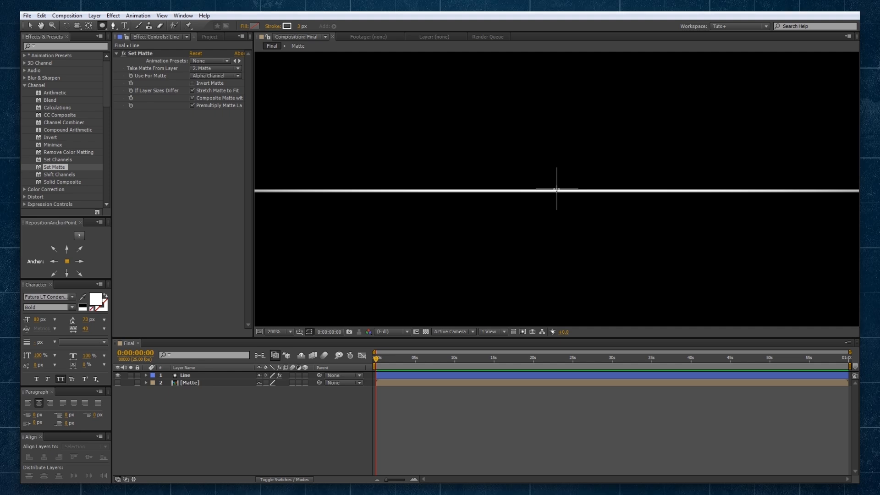
pyautogui.moveTo(556, 190)
pyautogui.mouseDown()
pyautogui.moveTo(574, 180)
pyautogui.moveTo(594, 138)
pyautogui.moveTo(598, 155)
pyautogui.moveTo(589, 143)
pyautogui.moveTo(605, 141)
pyautogui.moveTo(599, 144)
pyautogui.moveTo(637, 109)
pyautogui.moveTo(587, 160)
pyautogui.mouseUp()
pyautogui.moveTo(605, 149); pyautogui.dragTo(607, 146)
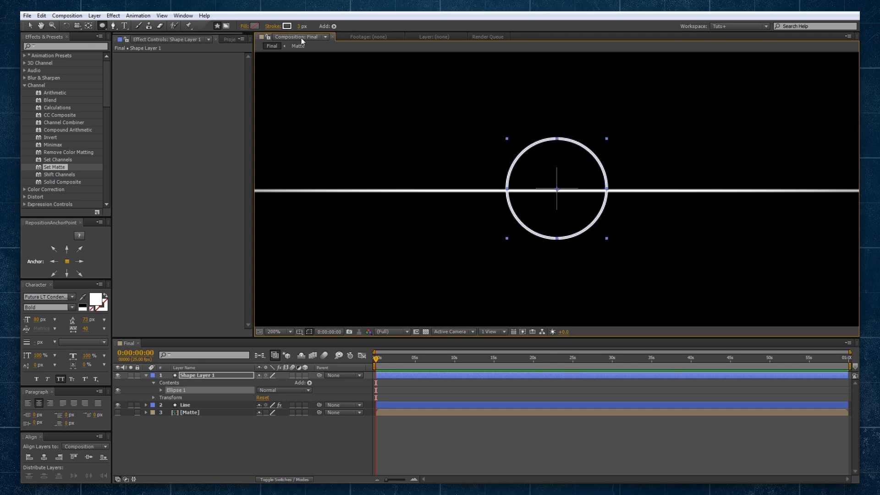
# Set the circle's stroke to None and its fill colour to white FFFFFF.
pyautogui.click(276, 26)
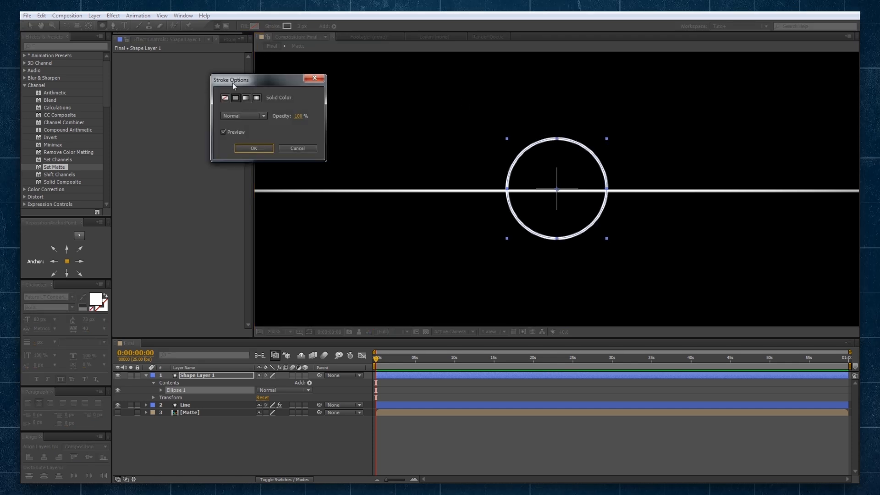
pyautogui.click(225, 97)
pyautogui.click(253, 148)
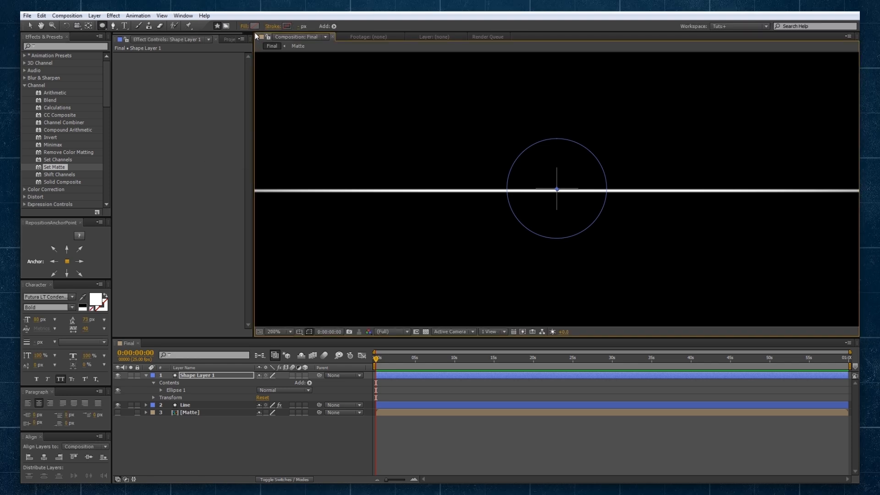
pyautogui.click(255, 26)
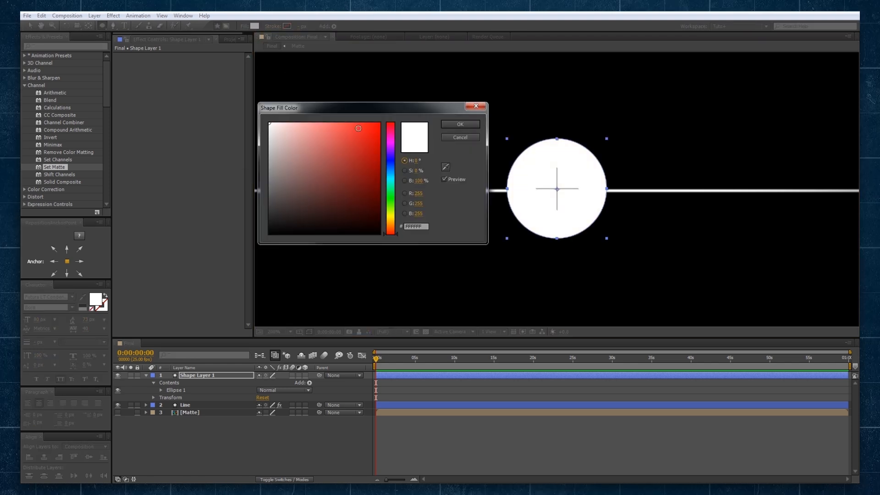
pyautogui.click(460, 124)
pyautogui.scroll(-2, 547, 197)
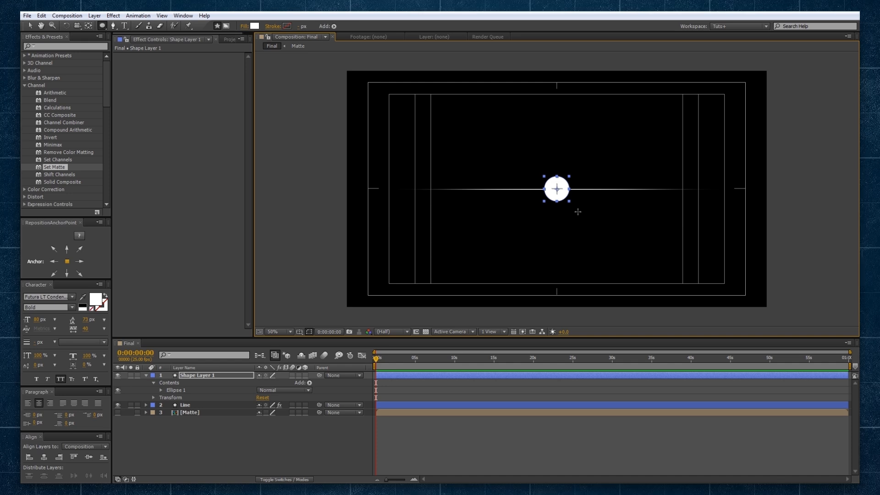
# Expand the circle's shape contents and duplicate Ellipse 1 within the same layer.
pyautogui.scroll(3, 577, 210)
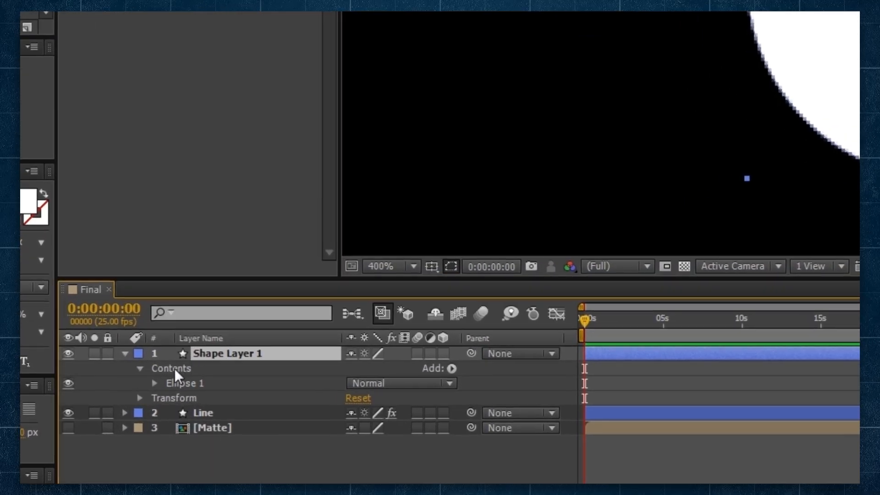
pyautogui.click(166, 382)
pyautogui.click(140, 370)
pyautogui.click(140, 370)
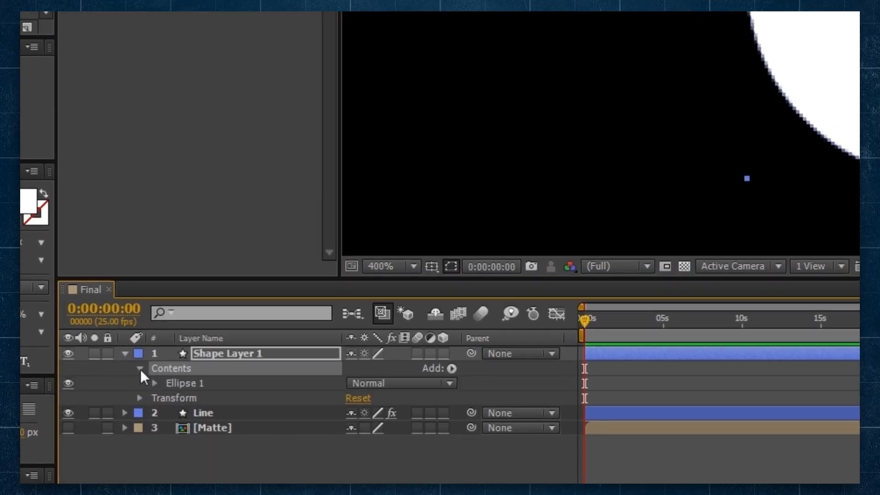
pyautogui.click(154, 383)
pyautogui.click(184, 385)
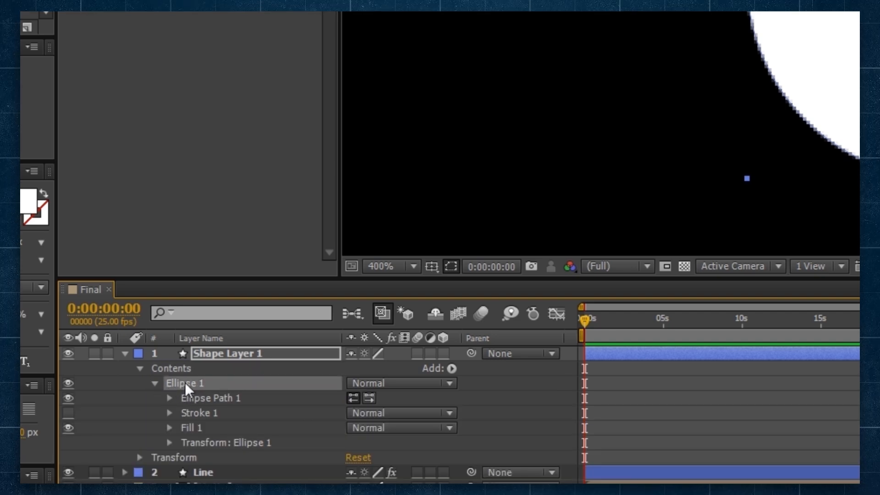
pyautogui.hotkey('ctrl', 'd')
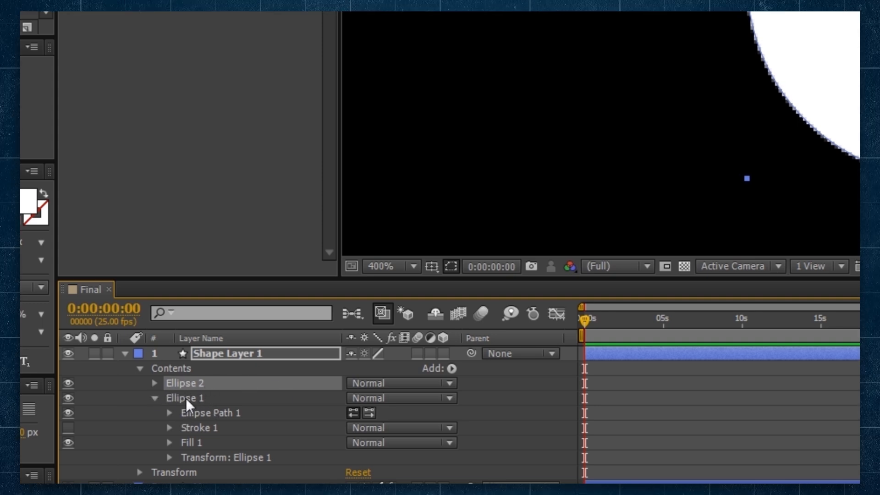
# Reduce the Ellipse 1 path size proportionally to 101 px, making a smaller concentric circle, and collapse its properties.
pyautogui.click(179, 399)
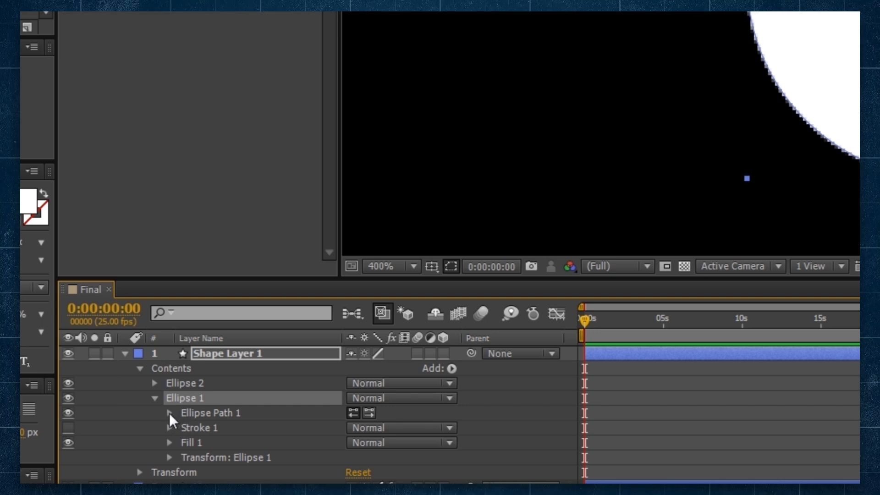
pyautogui.click(169, 413)
pyautogui.moveTo(404, 428); pyautogui.dragTo(392, 429)
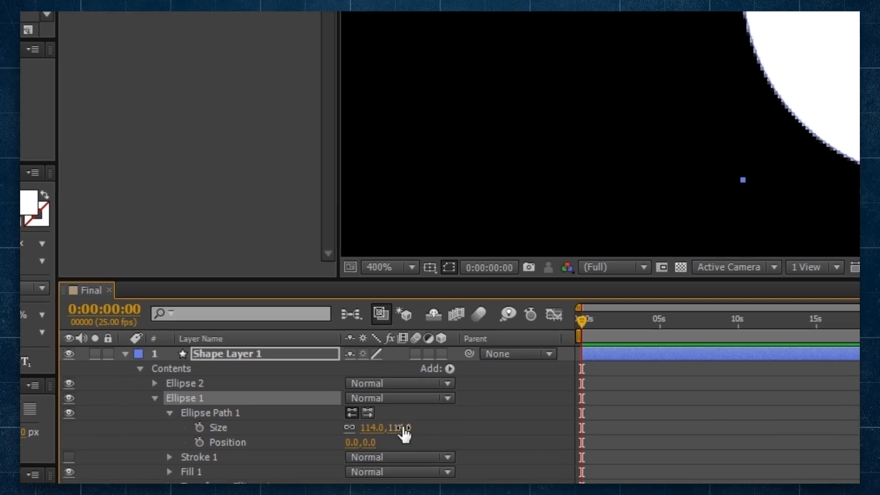
pyautogui.moveTo(279, 412); pyautogui.dragTo(278, 412)
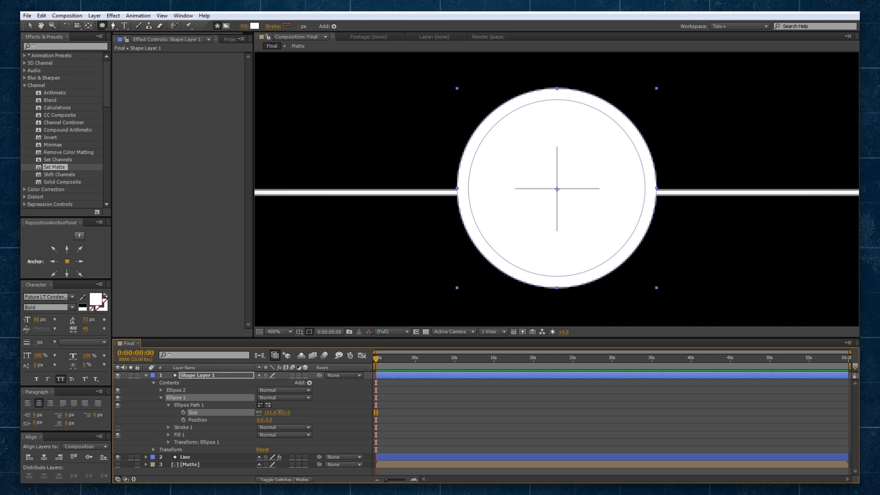
pyautogui.click(161, 398)
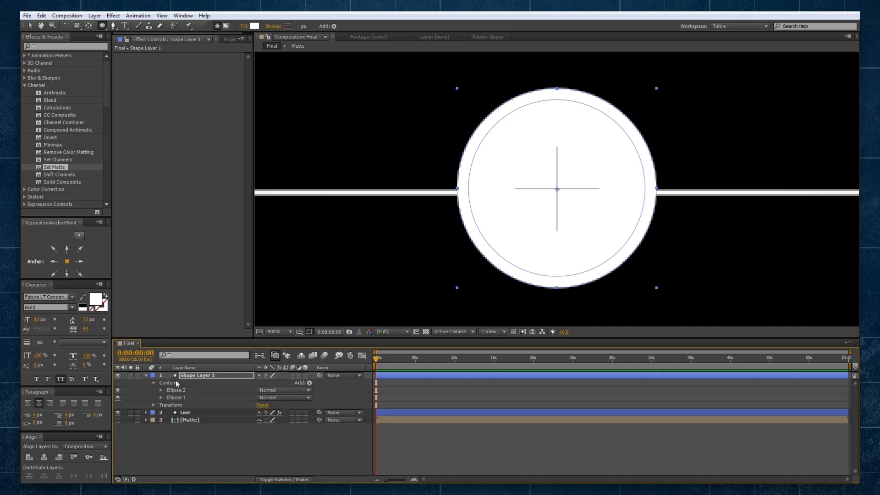
# Draw a centred rectangle across the circles, wider than both, in Shape Layer 1 and move it below Ellipse 1 in the contents.
pyautogui.click(195, 376)
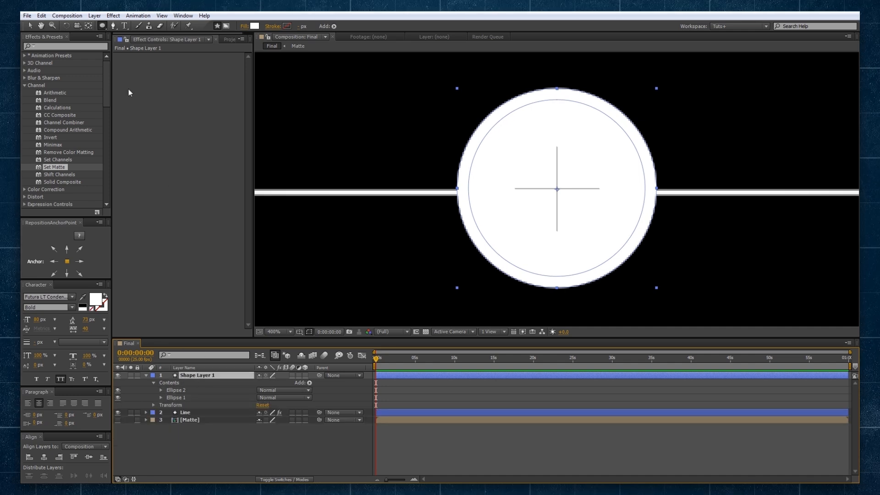
pyautogui.moveTo(103, 26); pyautogui.dragTo(113, 30)
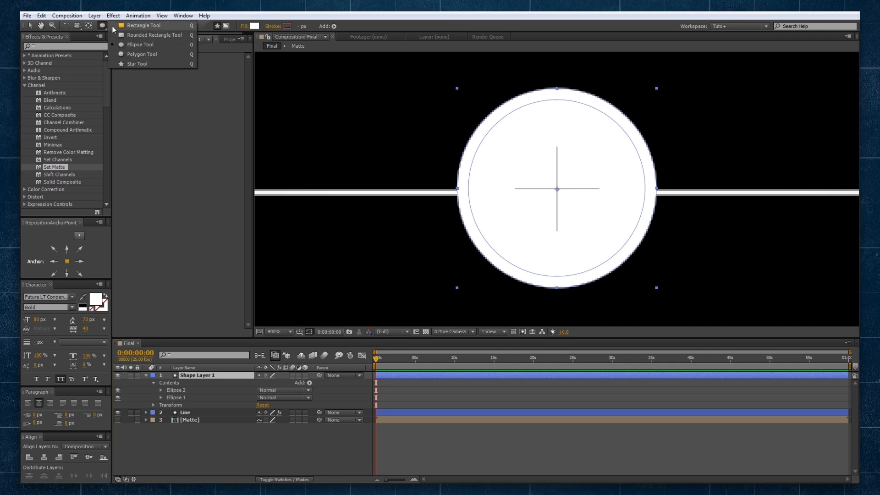
pyautogui.moveTo(114, 27); pyautogui.dragTo(120, 25)
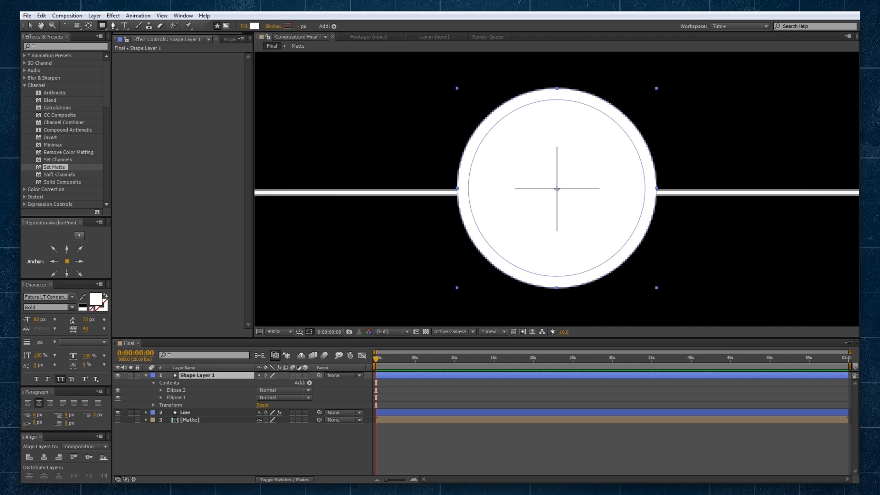
pyautogui.moveTo(557, 189)
pyautogui.mouseDown()
pyautogui.moveTo(625, 176)
pyautogui.moveTo(694, 144)
pyautogui.mouseUp()
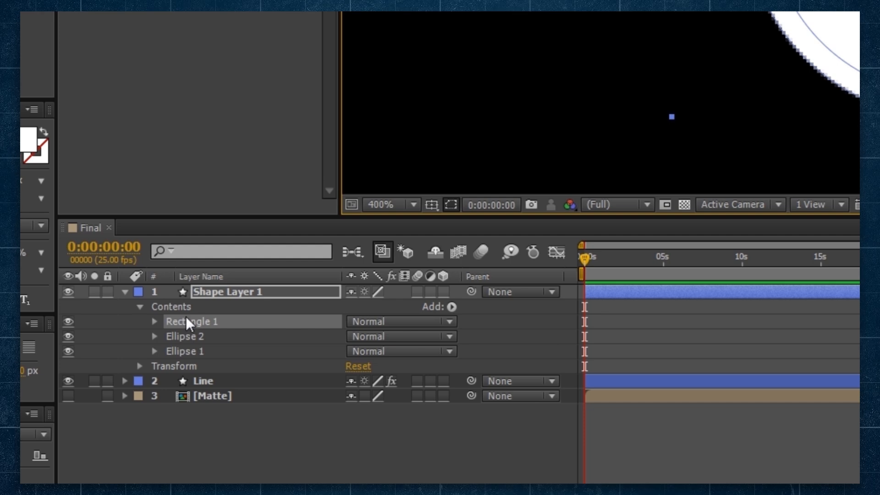
pyautogui.moveTo(183, 323); pyautogui.dragTo(173, 357)
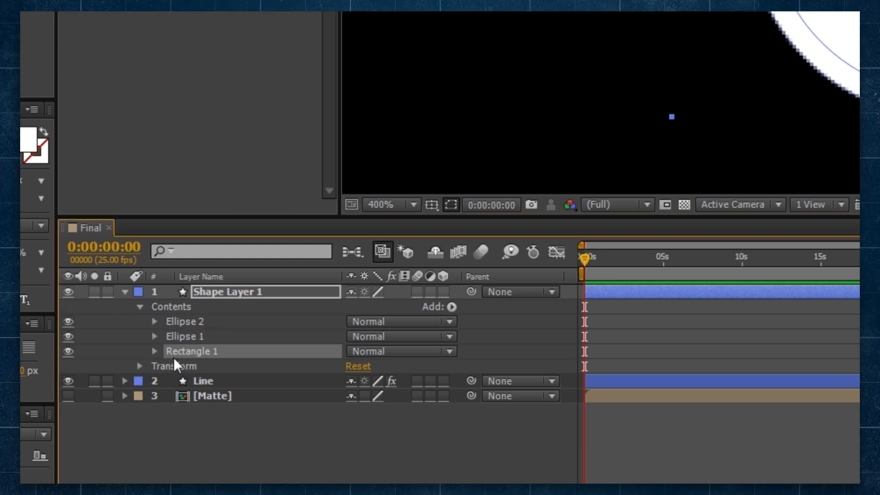
# Add Merge Paths to Shape Layer 1, set its mode to Subtract and deselect the layer.
pyautogui.click(452, 307)
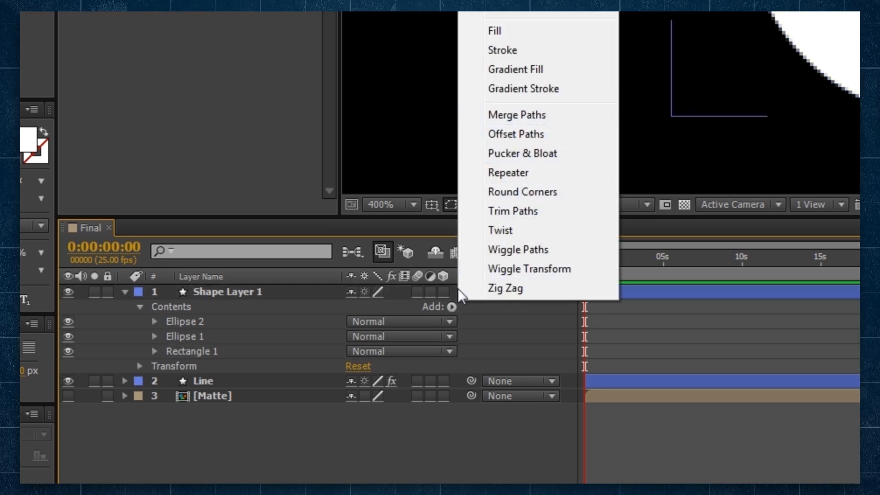
pyautogui.click(450, 306)
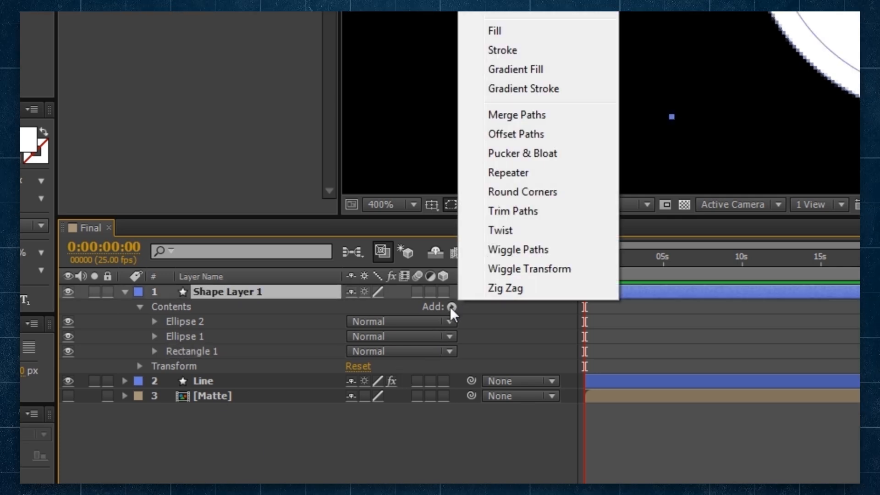
pyautogui.click(526, 116)
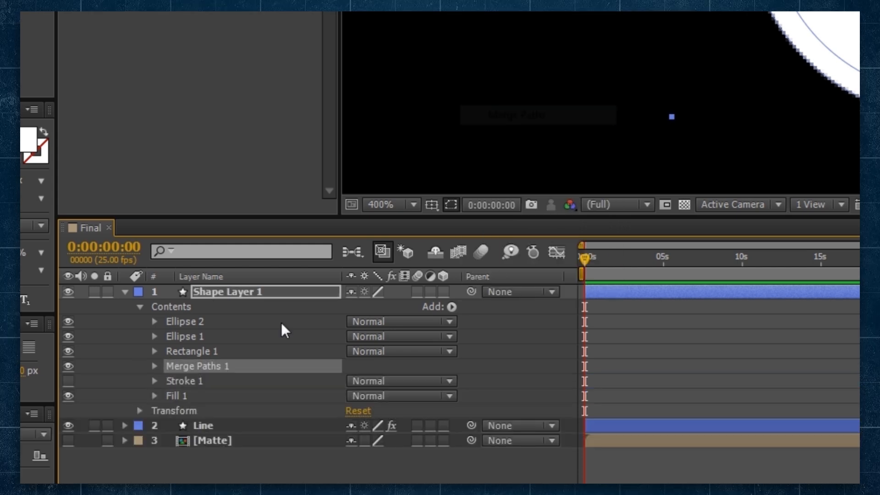
pyautogui.click(155, 366)
pyautogui.click(378, 383)
pyautogui.click(390, 435)
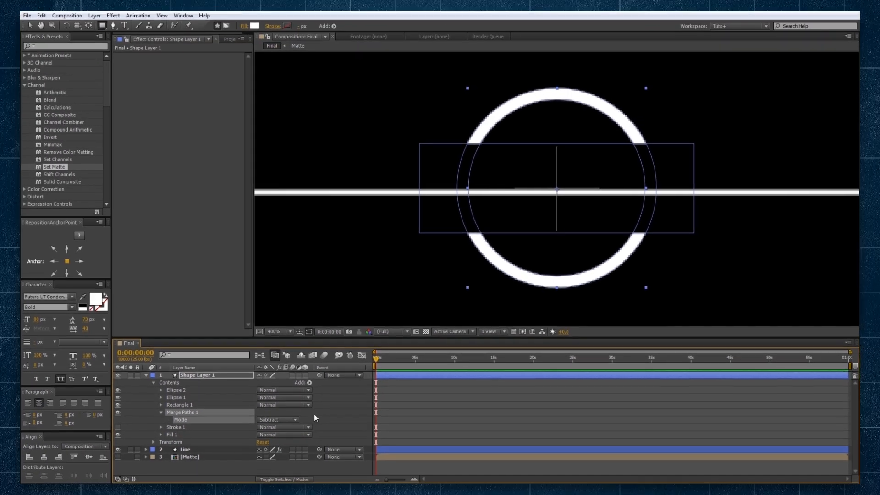
pyautogui.click(314, 414)
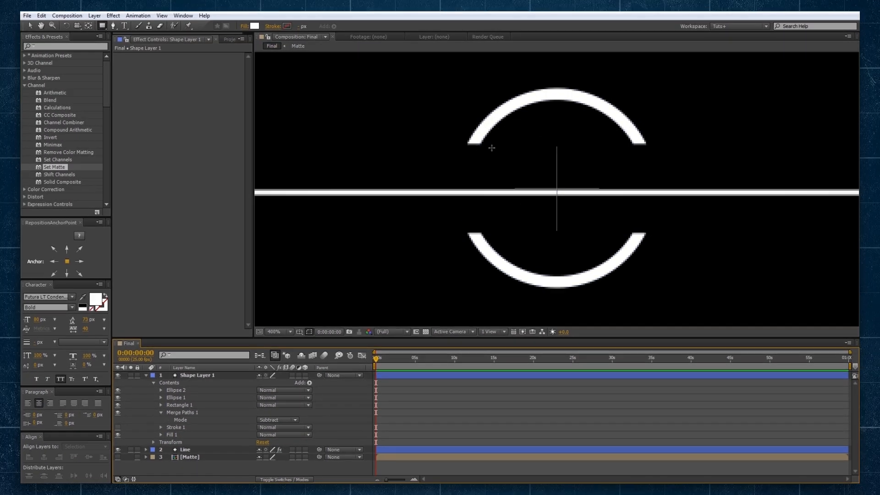
pyautogui.click(176, 390)
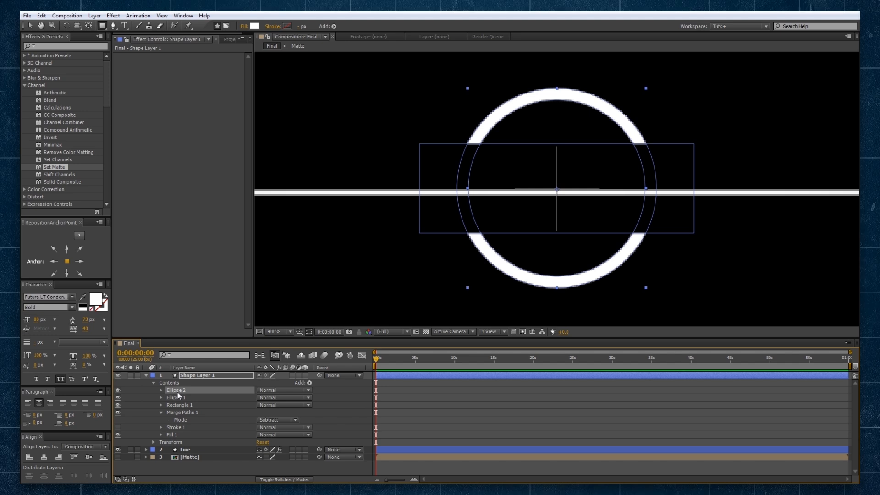
pyautogui.click(177, 398)
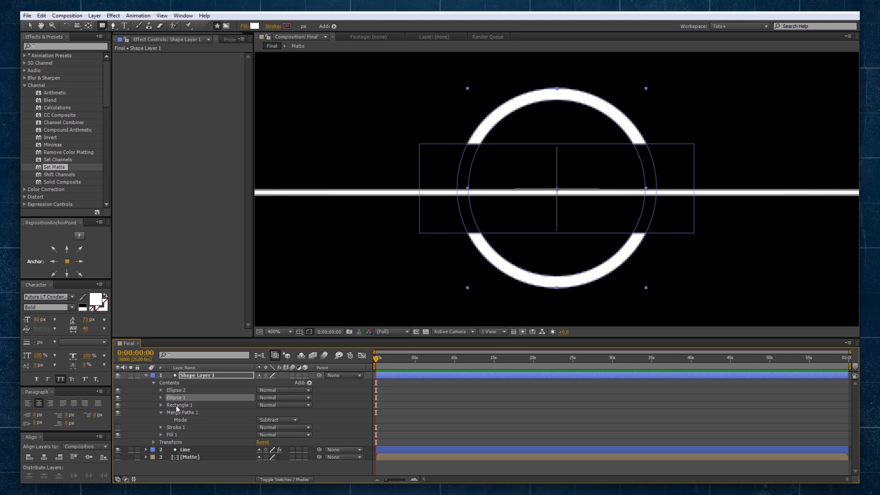
# Duplicate Ellipse 1 inside Shape Layer 1 and move the copy below Merge Paths 1 in the contents.
pyautogui.click(176, 406)
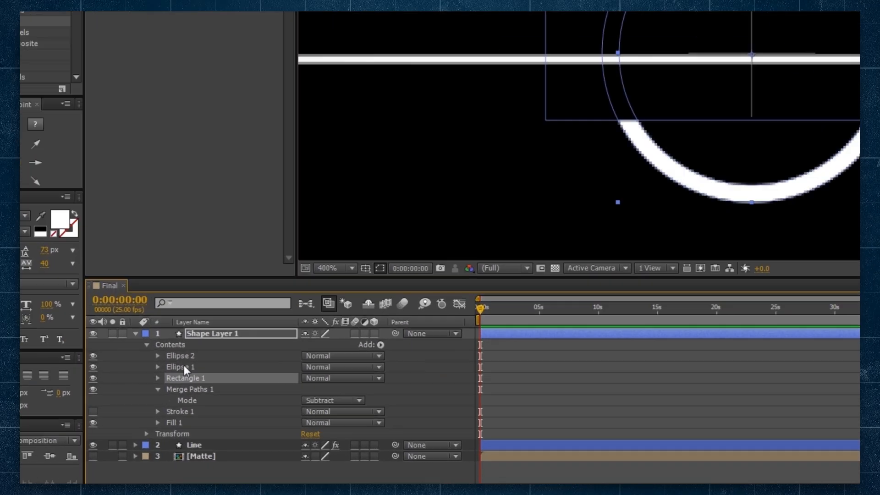
pyautogui.click(184, 398)
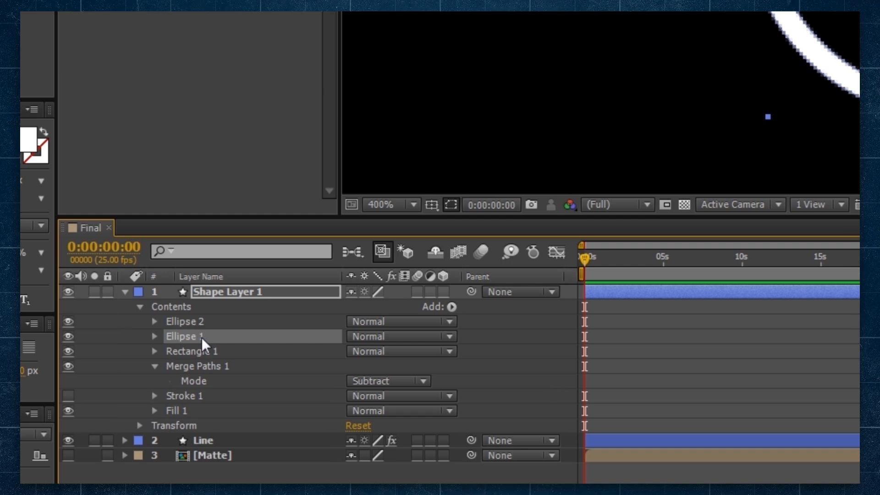
pyautogui.hotkey('ctrl', 'd')
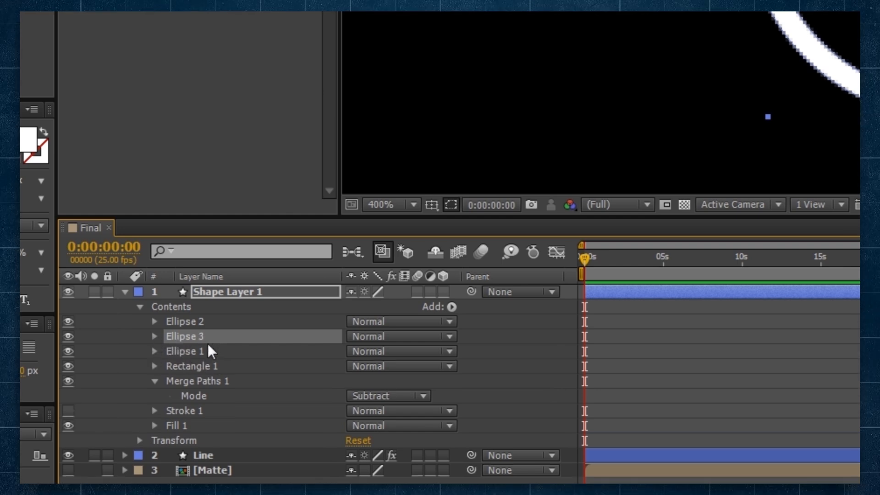
pyautogui.moveTo(174, 337)
pyautogui.mouseDown()
pyautogui.moveTo(165, 395)
pyautogui.moveTo(151, 405)
pyautogui.moveTo(157, 401)
pyautogui.mouseUp()
pyautogui.click(155, 396)
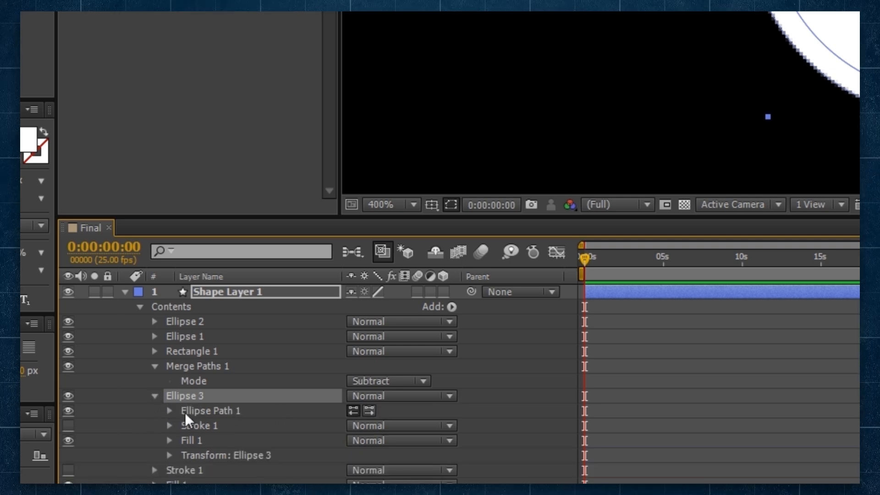
# Reduce the Ellipse 3 path size proportionally to 86 px, making a solid disc inside the ring, and deselect it.
pyautogui.click(169, 411)
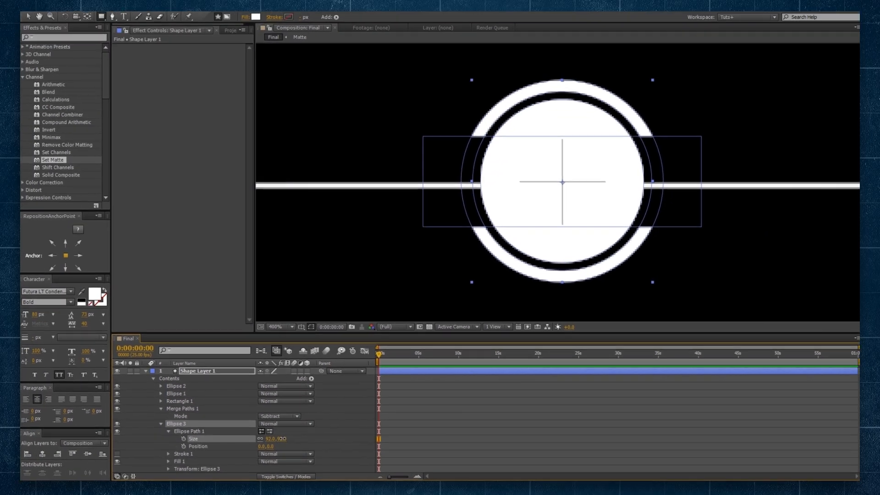
pyautogui.moveTo(283, 439); pyautogui.dragTo(280, 439)
pyautogui.click(324, 422)
pyautogui.click(214, 376)
pyautogui.scroll(-6, 430, 272)
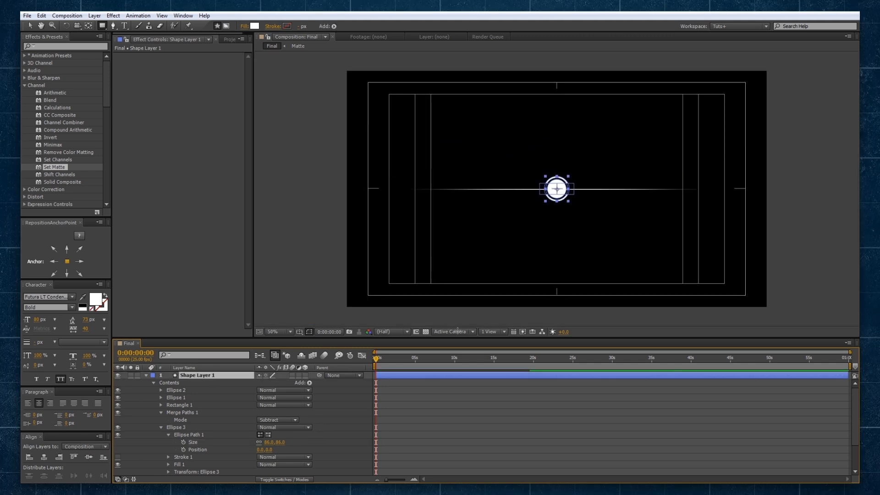
# Scale Shape Layer 1 down uniformly to 33% and deselect it.
pyautogui.click(335, 364)
pyautogui.click(224, 377)
pyautogui.press('s')
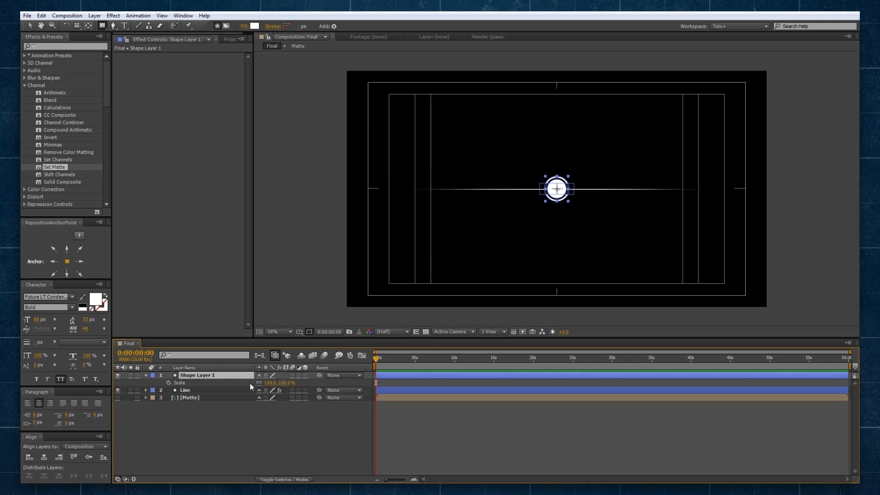
pyautogui.moveTo(296, 383); pyautogui.dragTo(257, 383)
pyautogui.click(283, 436)
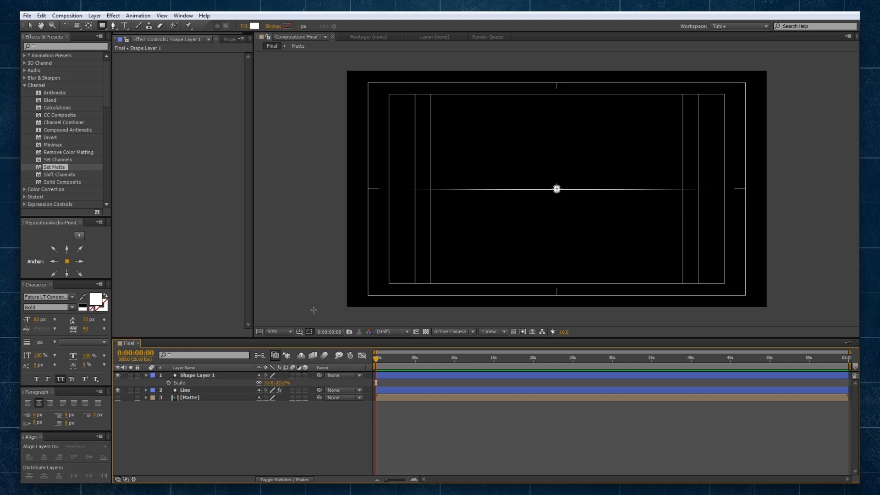
# Set the Ellipse 3 path size to 72 px for a wider gap inside the ring and collapse Shape Layer 1.
pyautogui.press('.')
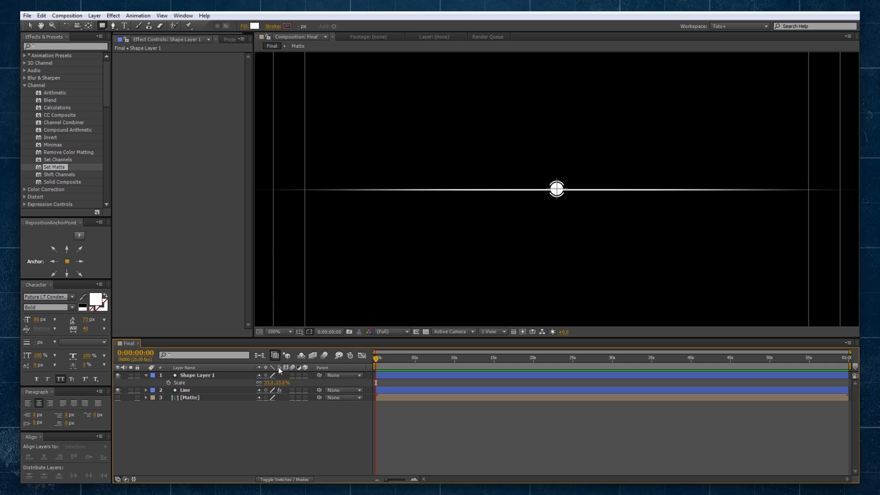
pyautogui.click(233, 375)
pyautogui.scroll(2, 547, 208)
pyautogui.press('v')
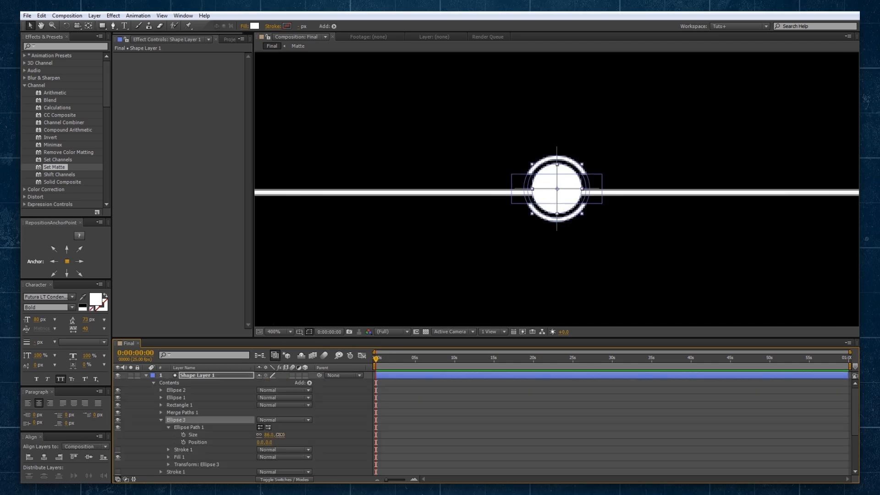
pyautogui.moveTo(280, 434); pyautogui.dragTo(275, 436)
pyautogui.click(292, 436)
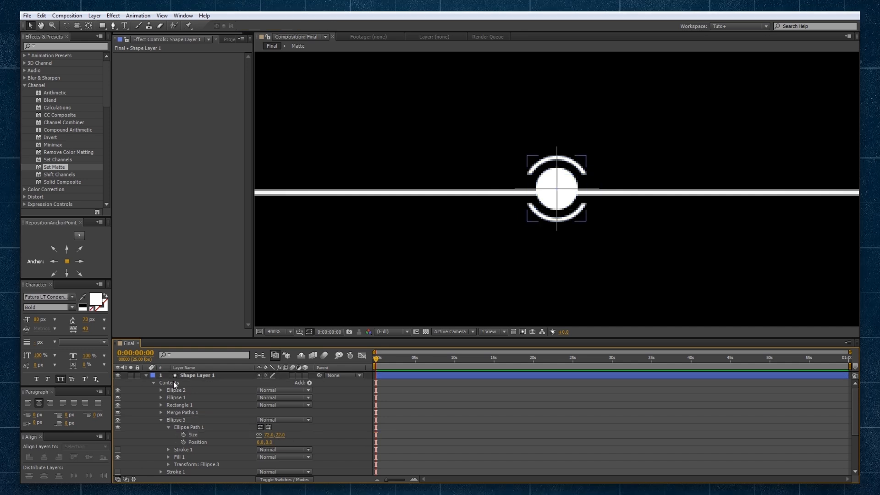
pyautogui.click(146, 376)
pyautogui.click(210, 376)
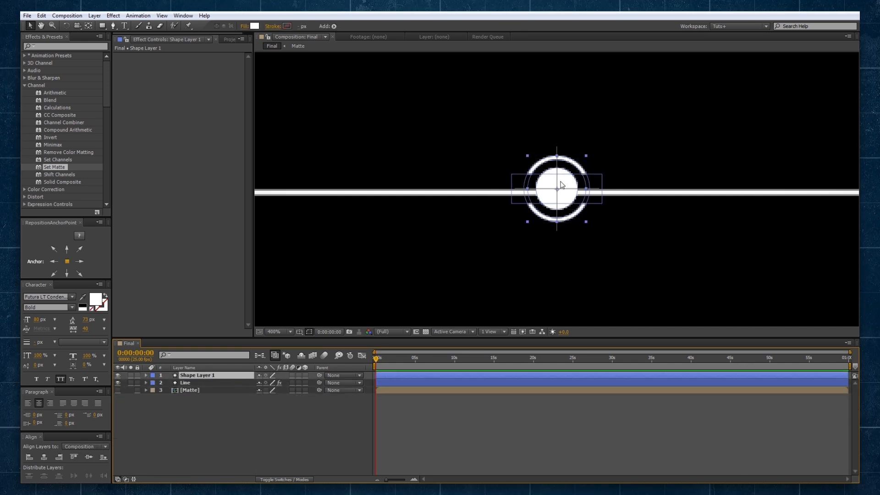
# Rename Shape Layer 1 as Dot and deselect it.
pyautogui.scroll(-1, 564, 182)
pyautogui.scroll(1, 563, 186)
pyautogui.scroll(-3, 563, 190)
pyautogui.scroll(1, 562, 191)
pyautogui.click(235, 432)
pyautogui.click(212, 377)
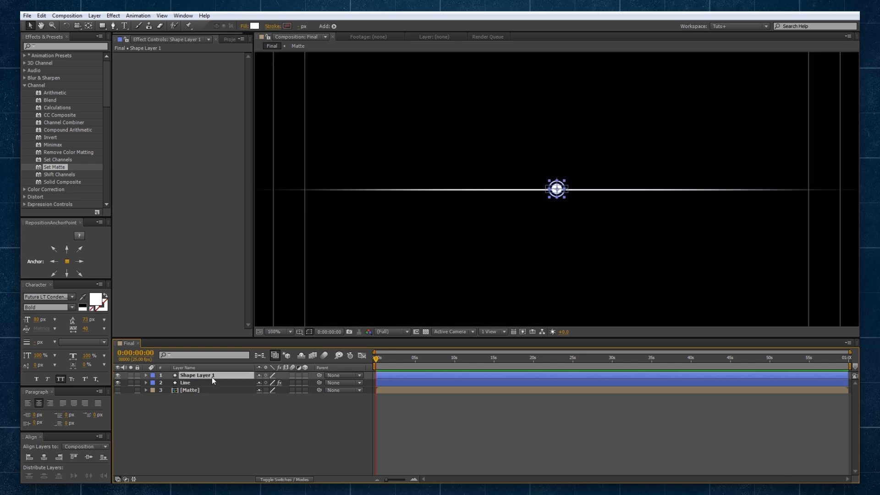
pyautogui.press('Return')
pyautogui.write('Dot')
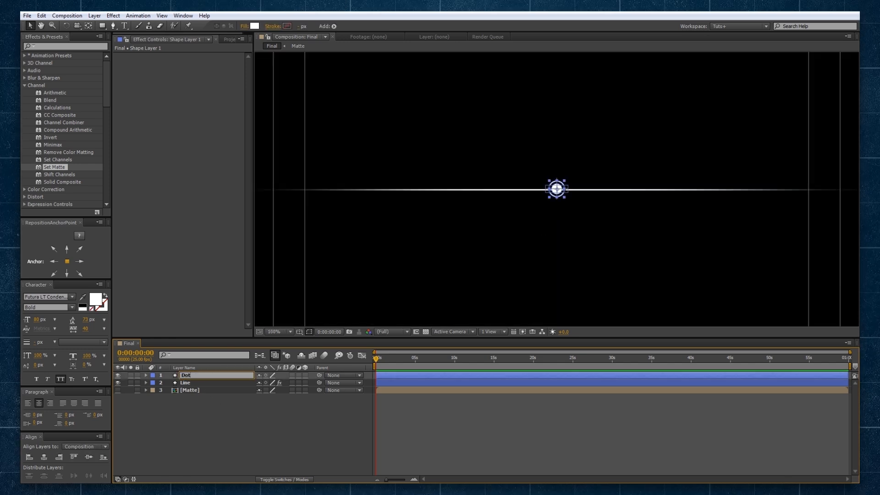
pyautogui.press('Return')
pyautogui.click(237, 427)
# Create a centred text layer reading 2021 just above the dot.
pyautogui.scroll(-2, 520, 174)
pyautogui.scroll(2, 520, 174)
pyautogui.hotkey('ctrl', 't')
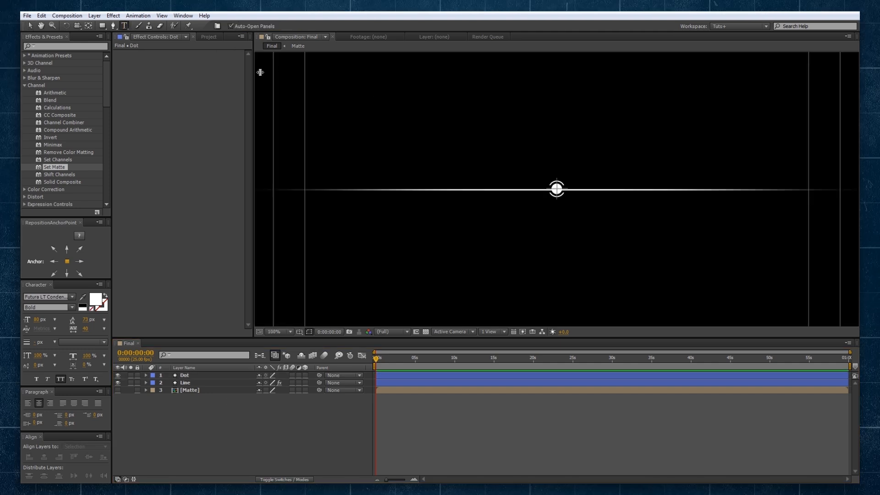
pyautogui.click(557, 182)
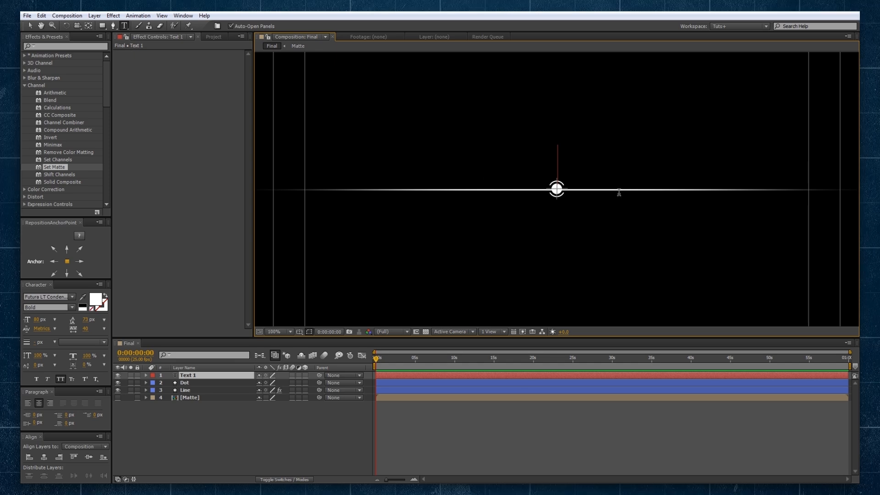
pyautogui.write('2021')
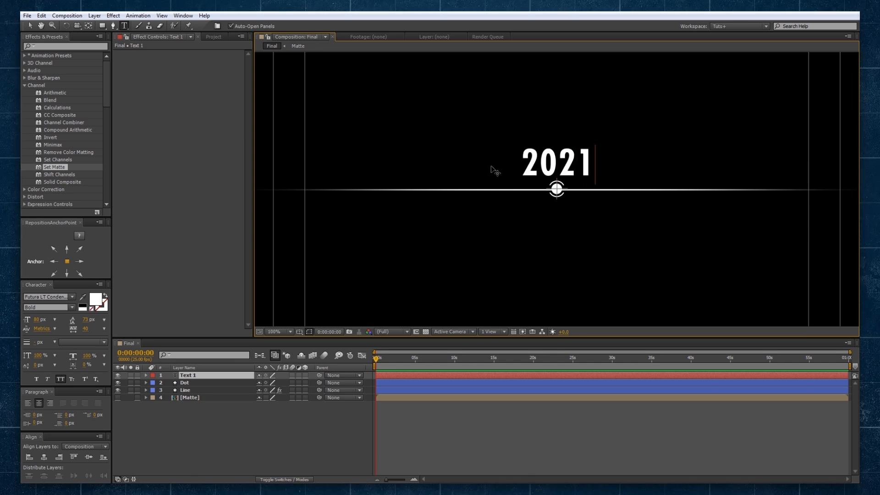
# Set the 2021 text to Auto leading and a font size of 200 px, and finish text editing.
pyautogui.hotkey('ctrl', 'a')
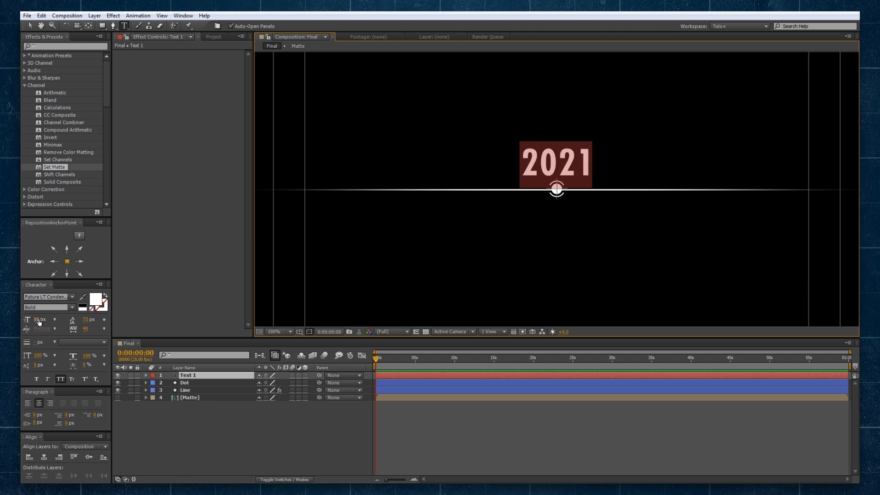
pyautogui.click(104, 320)
pyautogui.click(115, 330)
pyautogui.moveTo(35, 322); pyautogui.dragTo(91, 325)
pyautogui.click(31, 26)
pyautogui.scroll(-1, 444, 199)
pyautogui.scroll(1, 542, 171)
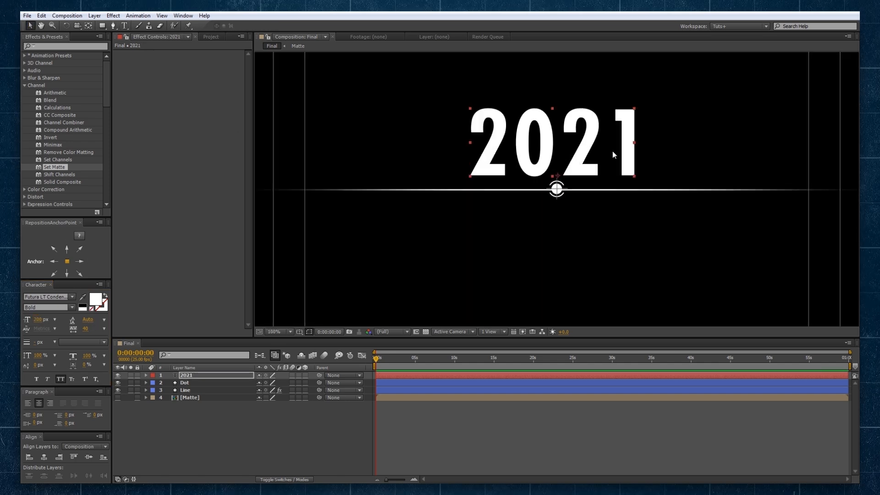
# Move the 2021 text slightly upward to leave a small gap above the dot.
pyautogui.scroll(3, 613, 151)
pyautogui.moveTo(641, 78); pyautogui.dragTo(634, 181)
pyautogui.scroll(-3, 637, 178)
pyautogui.moveTo(581, 164); pyautogui.dragTo(582, 146)
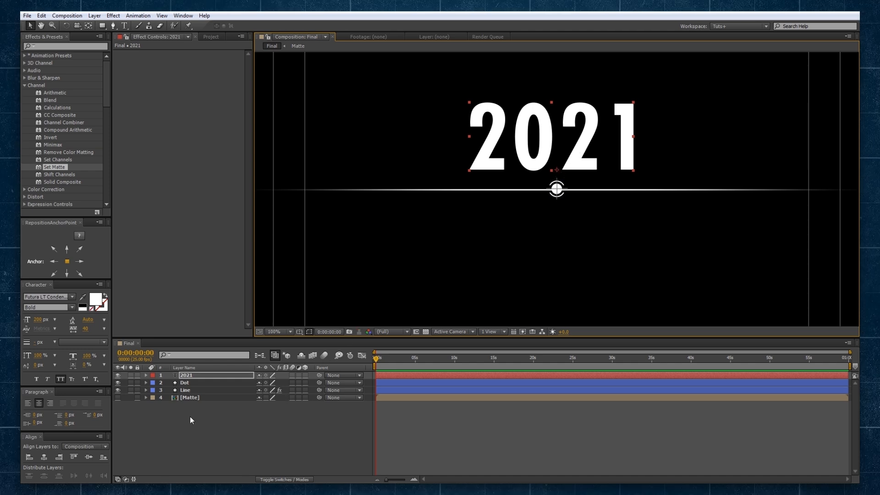
# Check the font family and All Caps setting used for the 2021 text.
pyautogui.click(72, 297)
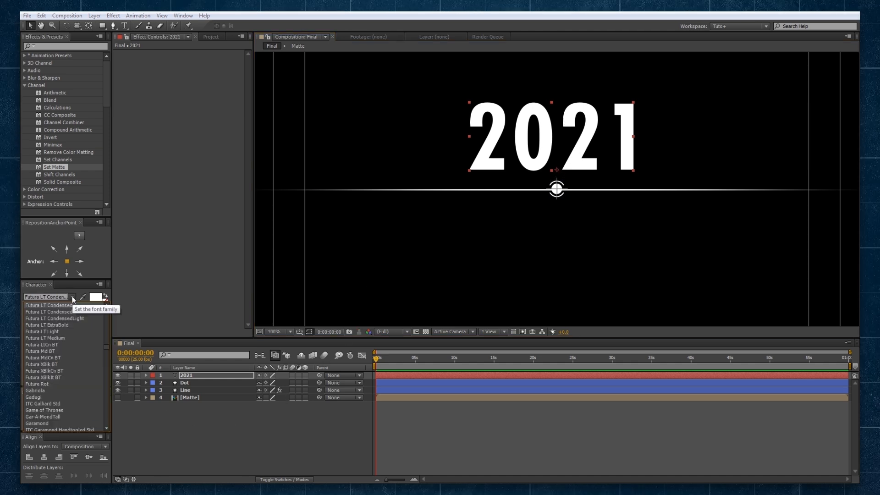
pyautogui.click(72, 298)
pyautogui.click(72, 298)
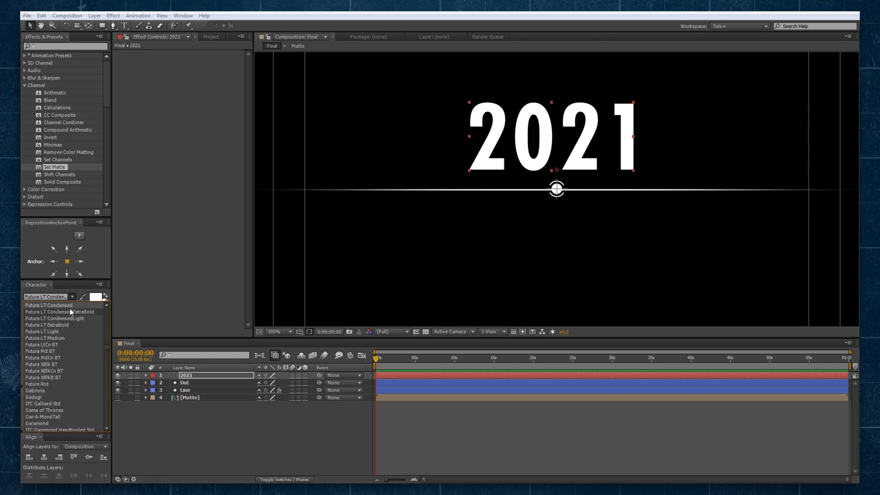
pyautogui.click(211, 439)
pyautogui.click(62, 381)
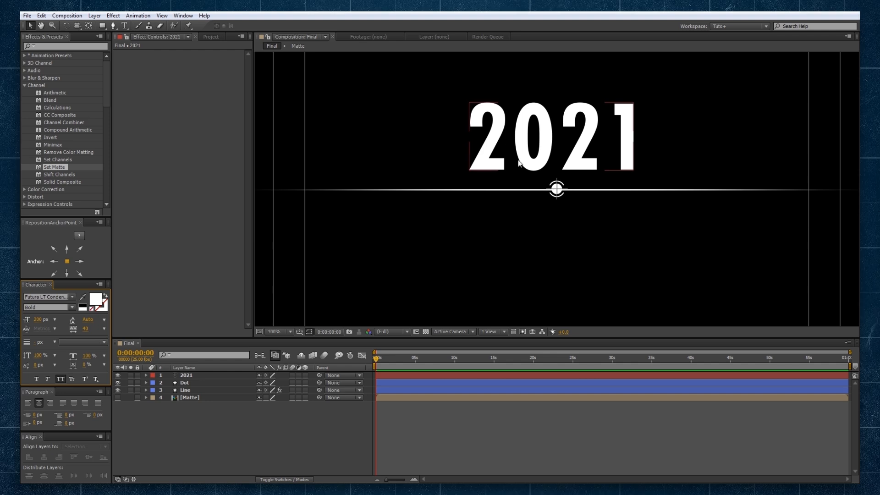
# Parent the Dot layer to the 2021 text layer, testing the link with a text move and undoing that move.
pyautogui.click(223, 373)
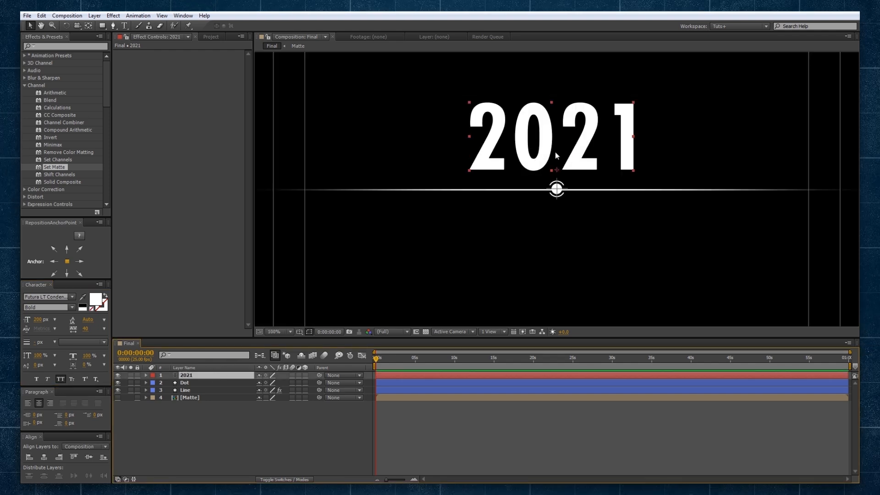
pyautogui.moveTo(546, 115); pyautogui.dragTo(539, 146)
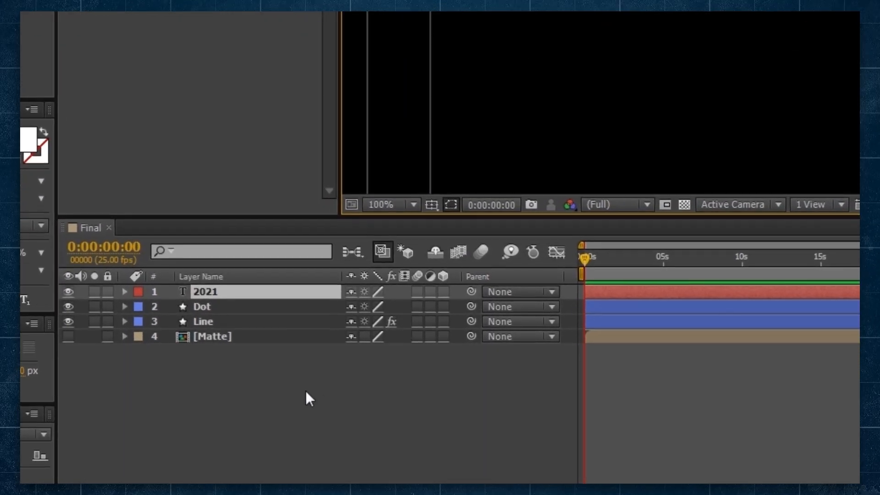
pyautogui.click(256, 306)
pyautogui.moveTo(472, 306)
pyautogui.mouseDown()
pyautogui.moveTo(224, 304)
pyautogui.moveTo(202, 291)
pyautogui.mouseUp()
pyautogui.moveTo(544, 165); pyautogui.dragTo(564, 177)
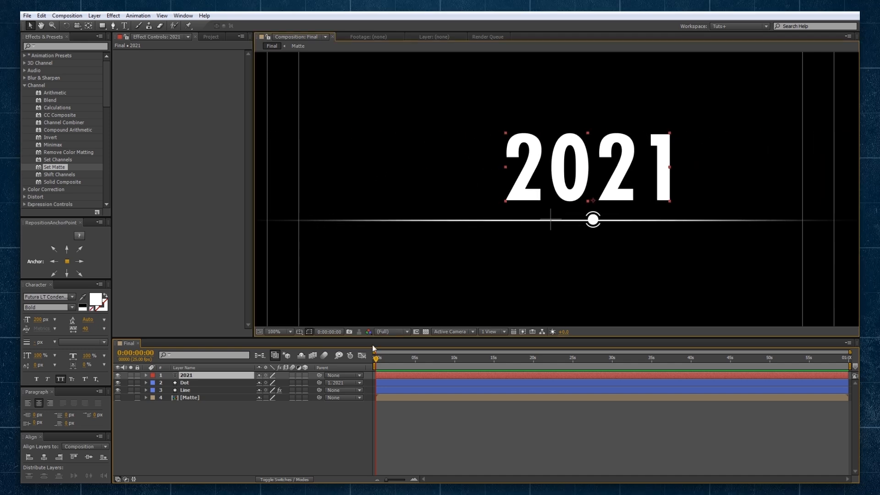
pyautogui.hotkey('ctrl', 'z')
# Apply the Set Matte effect to the 2021 layer and take its matte from the Matte layer.
pyautogui.moveTo(53, 168); pyautogui.dragTo(161, 167)
pyautogui.click(202, 69)
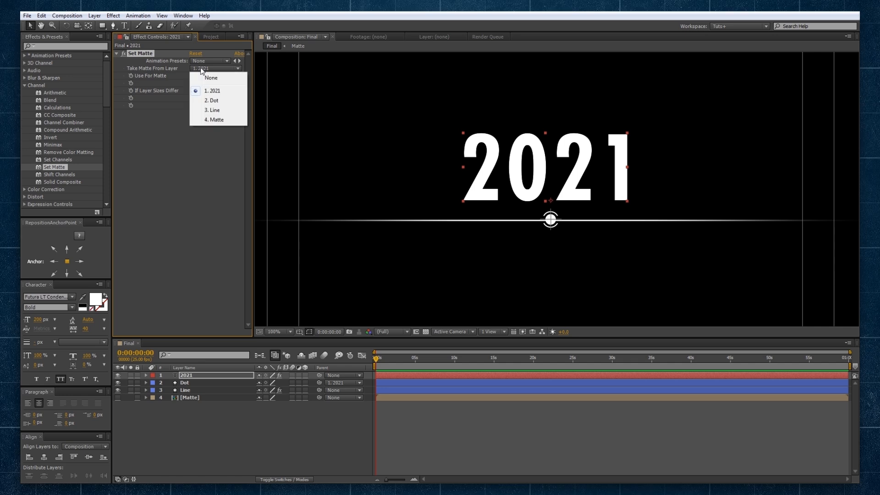
pyautogui.click(216, 120)
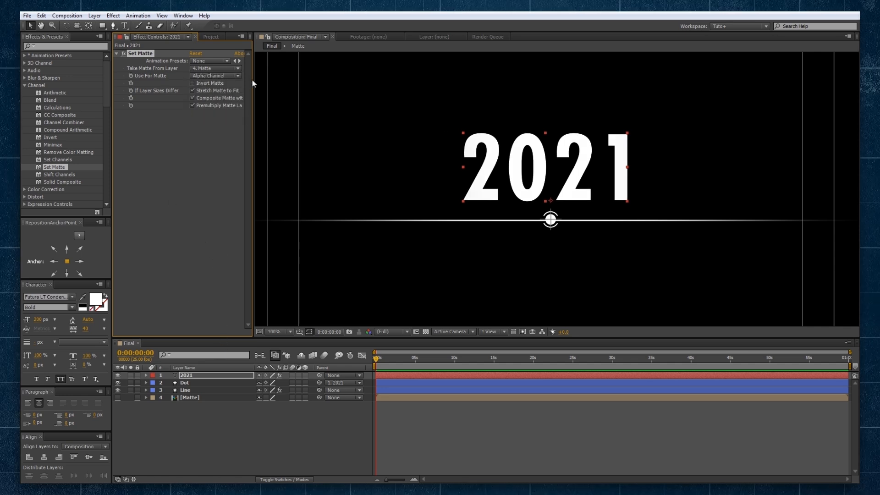
# Apply the Set Matte effect to the Dot layer and take its matte from the Matte layer.
pyautogui.click(194, 382)
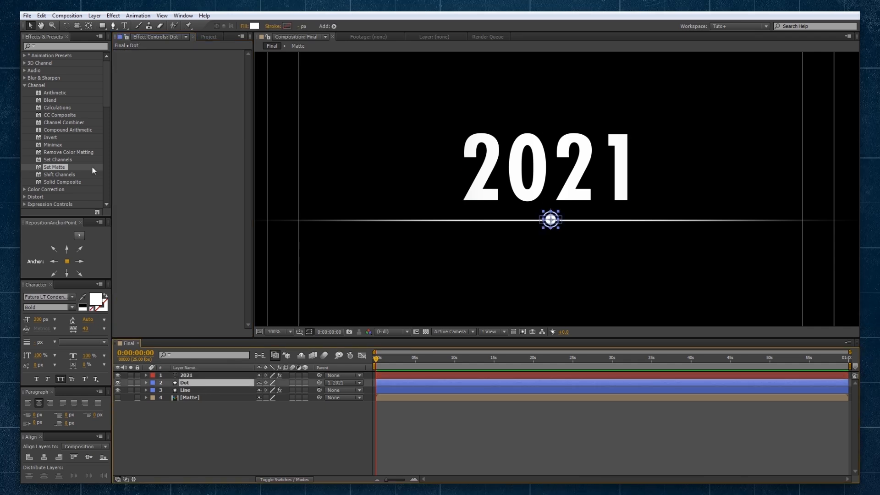
pyautogui.doubleClick(55, 167)
pyautogui.click(202, 68)
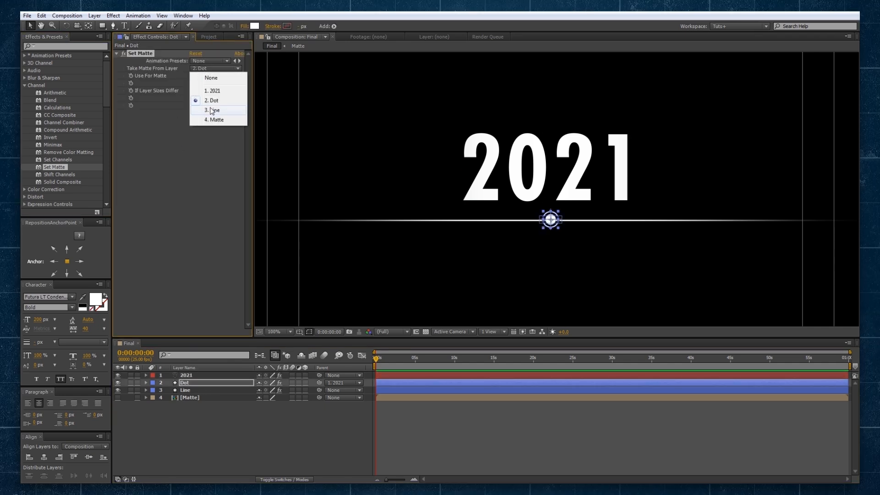
pyautogui.click(213, 121)
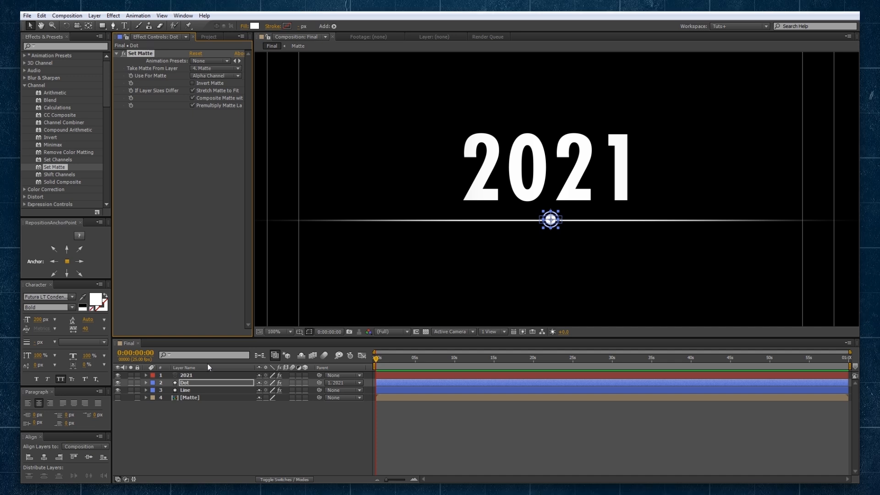
# Collapse the 2021 layer's Set Matte settings and move the text with its dot slightly left along the line.
pyautogui.click(534, 155)
pyautogui.moveTo(534, 155); pyautogui.dragTo(504, 168)
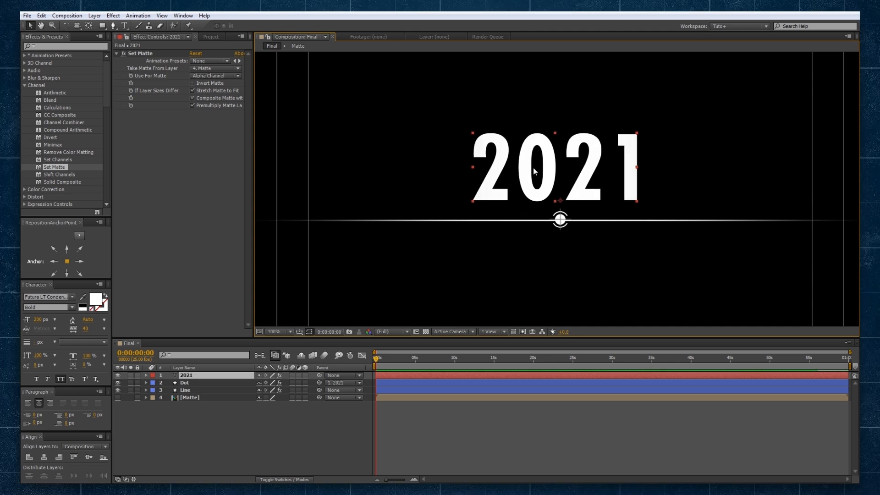
pyautogui.click(211, 384)
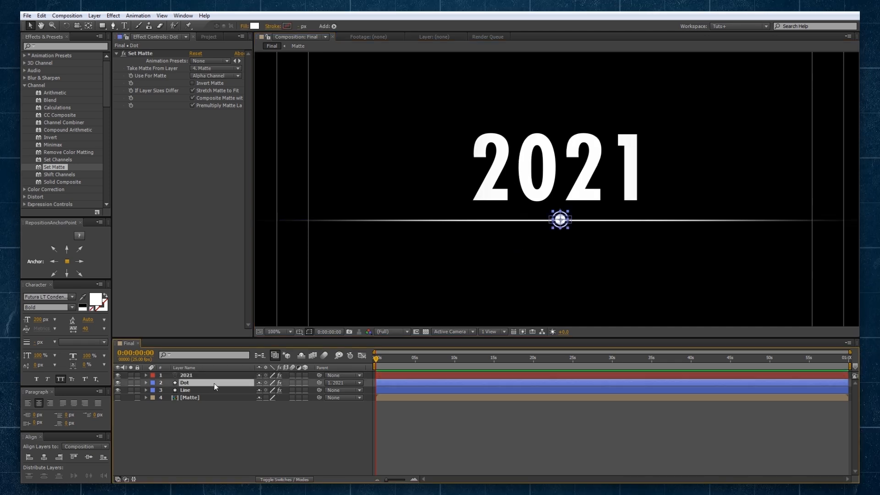
pyautogui.click(189, 432)
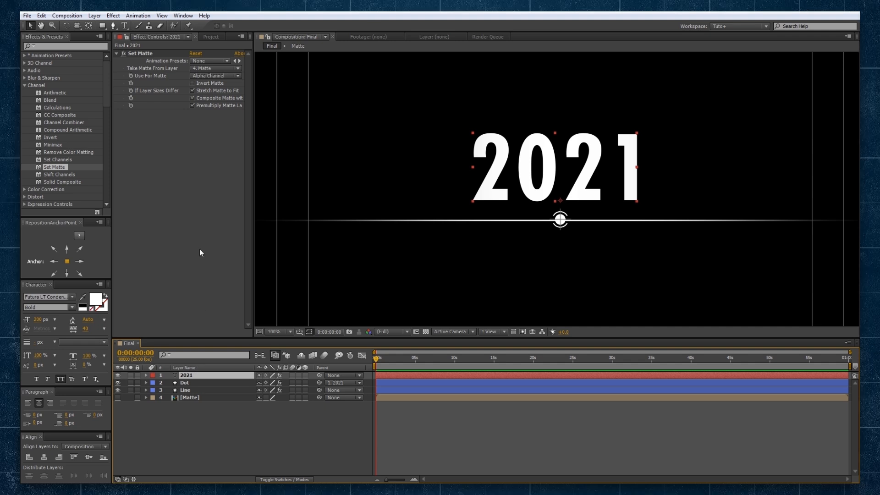
pyautogui.click(116, 53)
pyautogui.moveTo(558, 158); pyautogui.dragTo(530, 178)
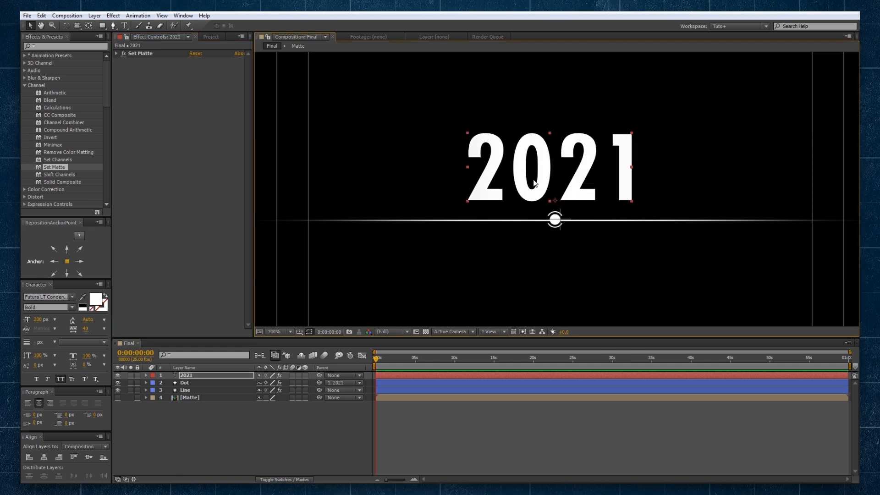
# Undo the last text move and add a Slider Control effect named Left to the 2021 layer.
pyautogui.hotkey('ctrl', 'z')
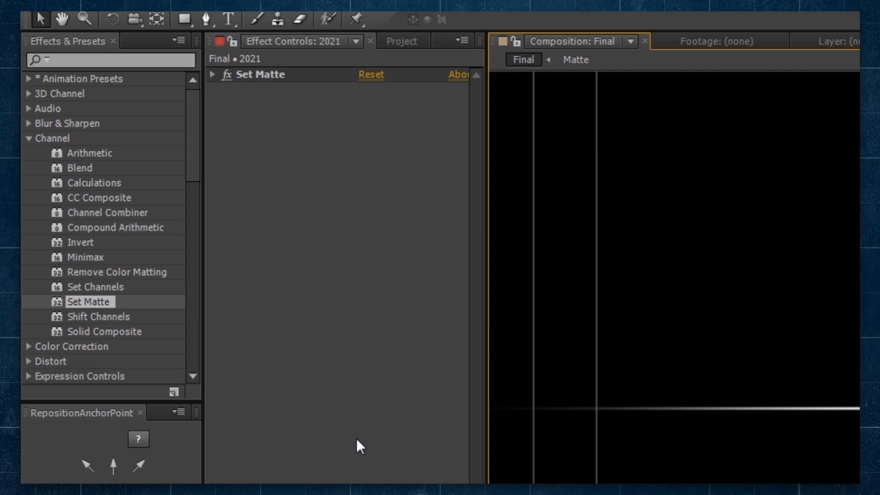
pyautogui.click(28, 138)
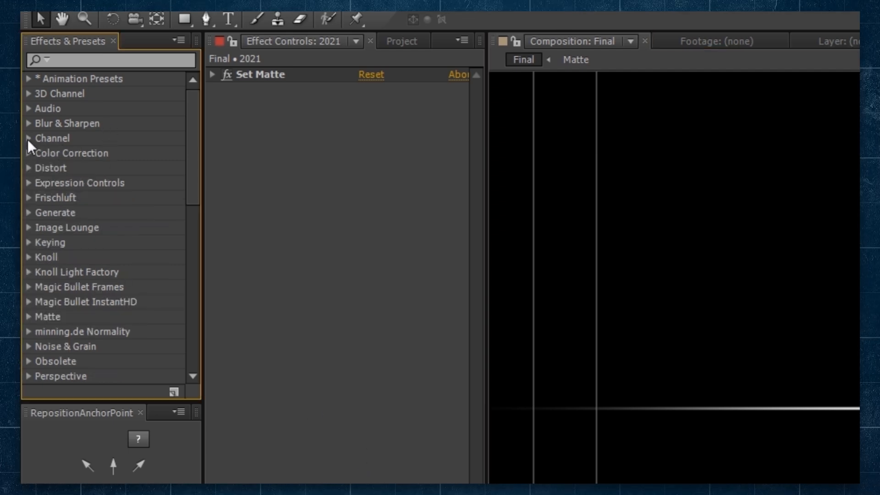
pyautogui.click(29, 182)
pyautogui.moveTo(75, 286); pyautogui.dragTo(299, 207)
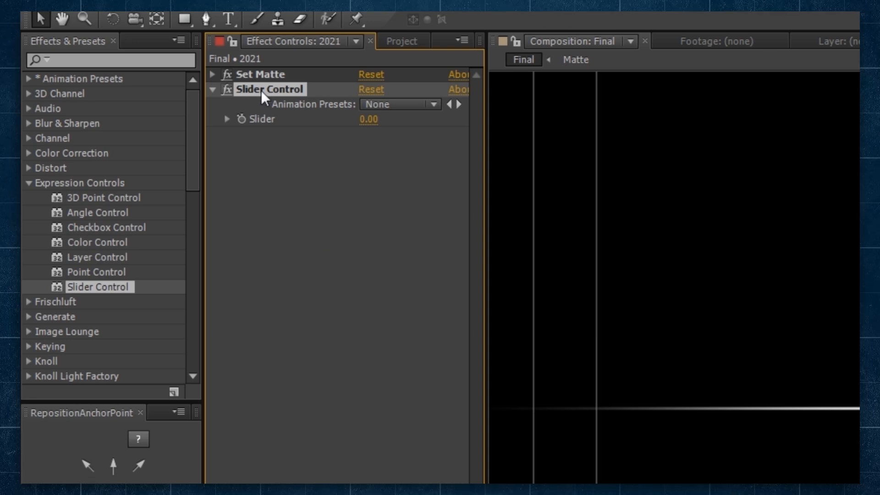
pyautogui.press('Return')
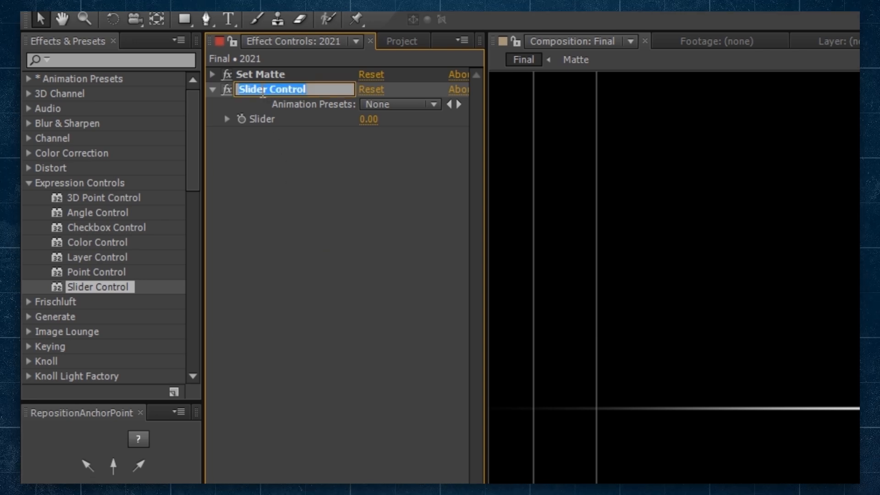
pyautogui.write('Left')
pyautogui.press('Return')
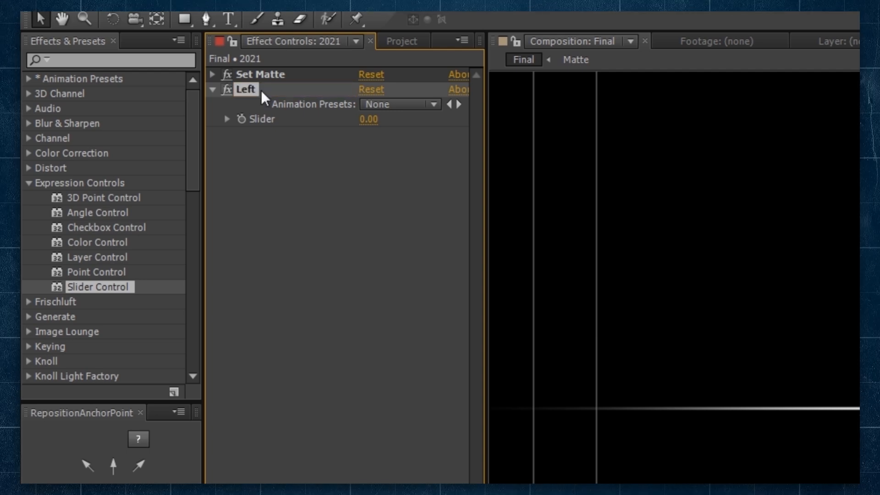
# Duplicate the Left slider control twice, naming the copies Center and Right.
pyautogui.hotkey('ctrl', 'd')
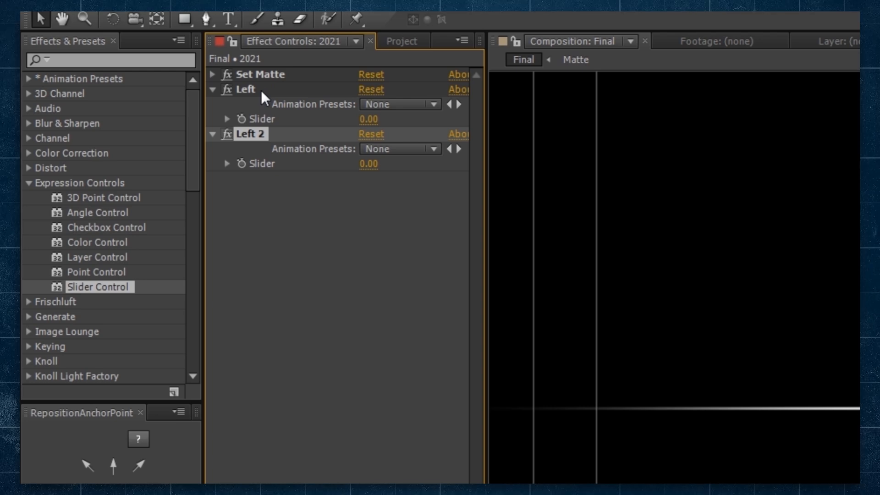
pyautogui.press('Return')
pyautogui.write('Center')
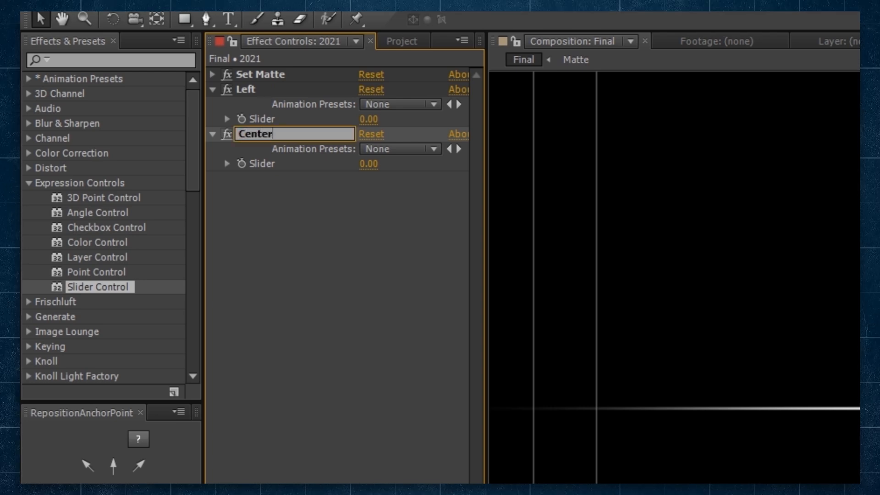
pyautogui.press('Return')
pyautogui.hotkey('ctrl', 'd')
pyautogui.press('Return')
pyautogui.write('Right')
pyautogui.press('Return')
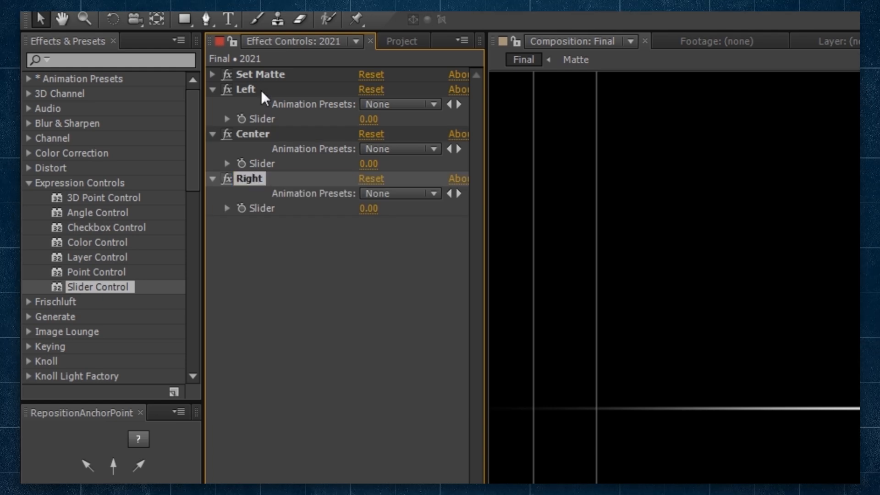
# Add two more duplicate slider controls after Right, named Start Value and End Value.
pyautogui.hotkey('ctrl', 'd')
pyautogui.press('Return')
pyautogui.write('Start Value')
pyautogui.press('Return')
pyautogui.hotkey('ctrl', 'd')
pyautogui.press('Return')
pyautogui.write('End Value')
pyautogui.press('Return')
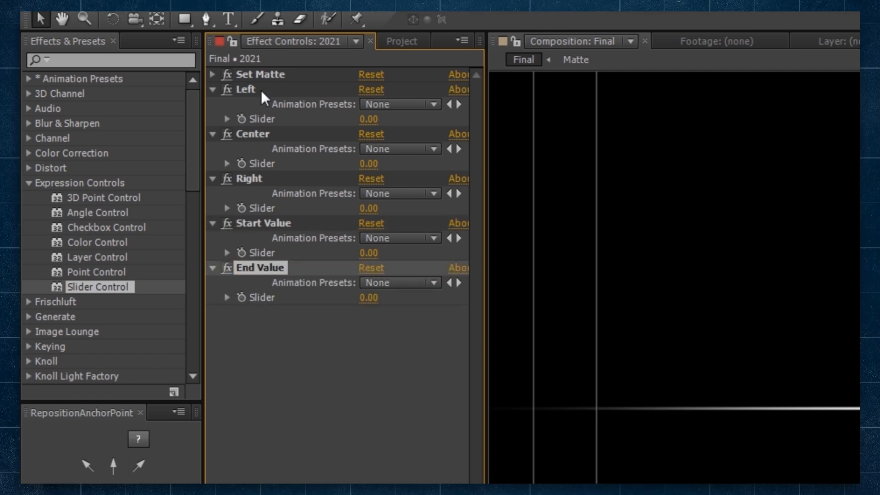
# Duplicate the End Value slider control into two more controls named Value Step and Animation.
pyautogui.hotkey('ctrl', 'd')
pyautogui.press('Return')
pyautogui.write('Value Step')
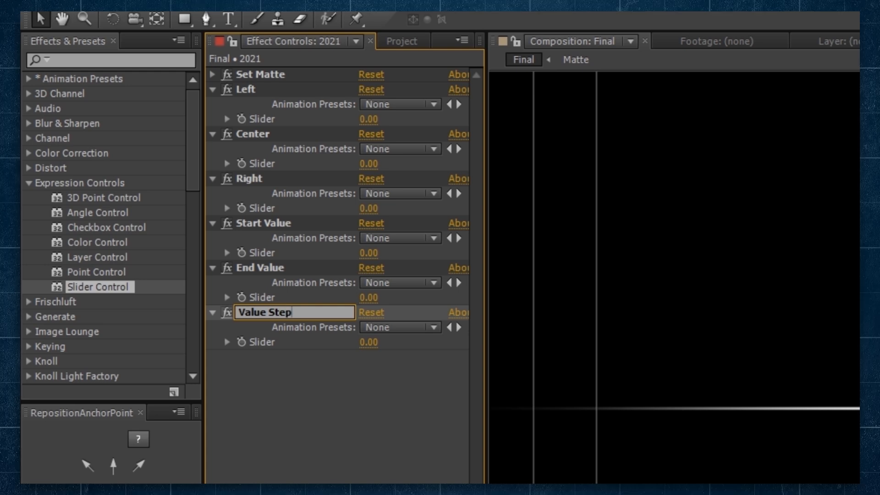
pyautogui.press('Return')
pyautogui.hotkey('ctrl', 'd')
pyautogui.press('Return')
pyautogui.write('Animation')
pyautogui.press('Return')
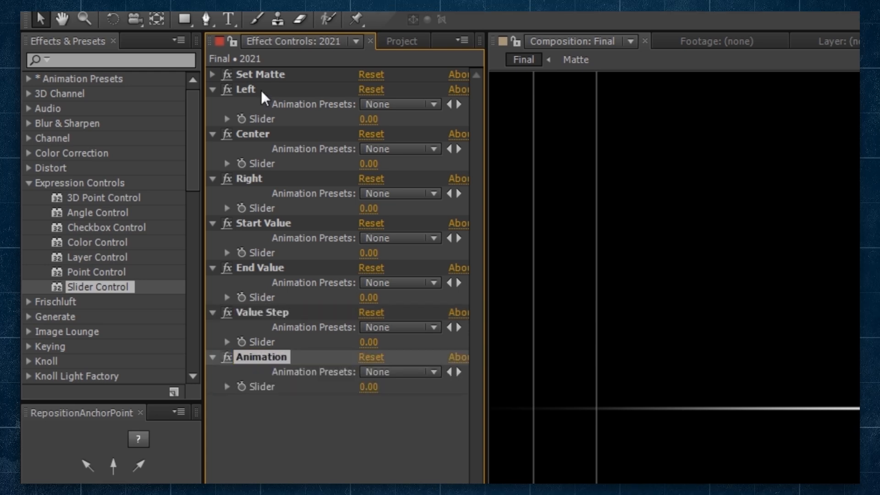
pyautogui.click(260, 90)
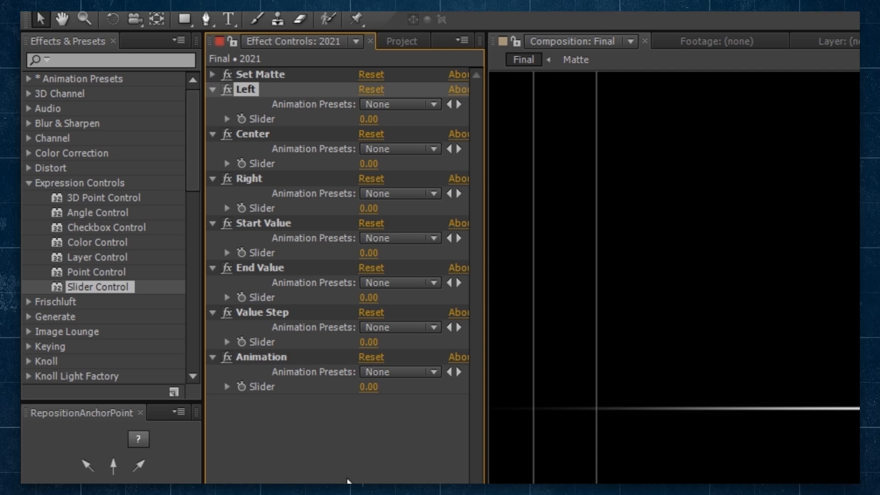
pyautogui.click(308, 433)
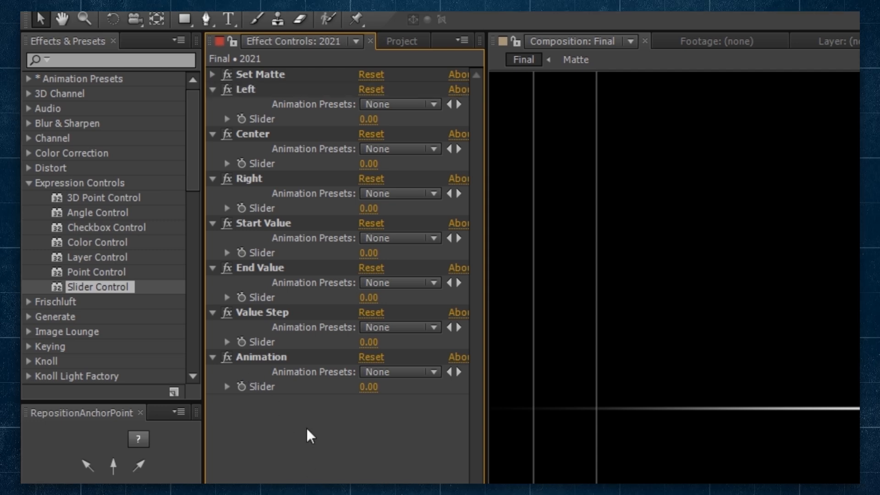
pyautogui.click(259, 88)
pyautogui.keyDown('shift'); pyautogui.click(250, 179); pyautogui.keyUp('shift')
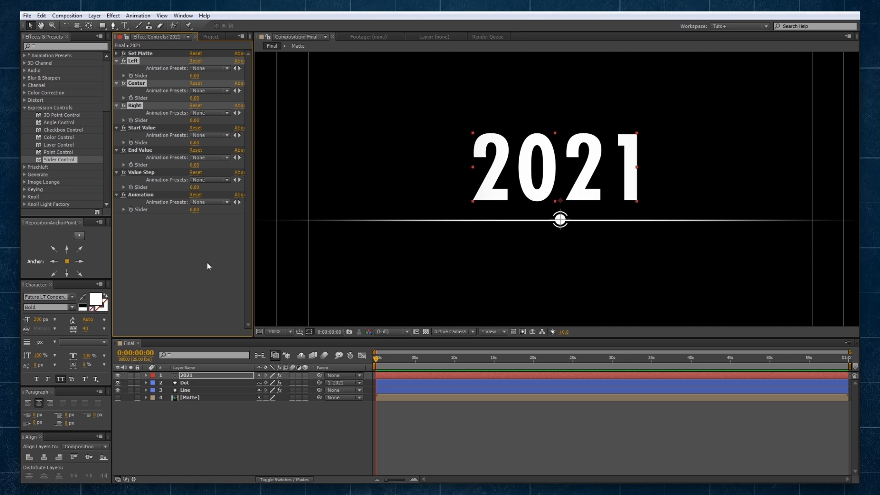
# Reveal the 2021 layer's Position and set the Center slider to its horizontal value, 960.
pyautogui.click(194, 375)
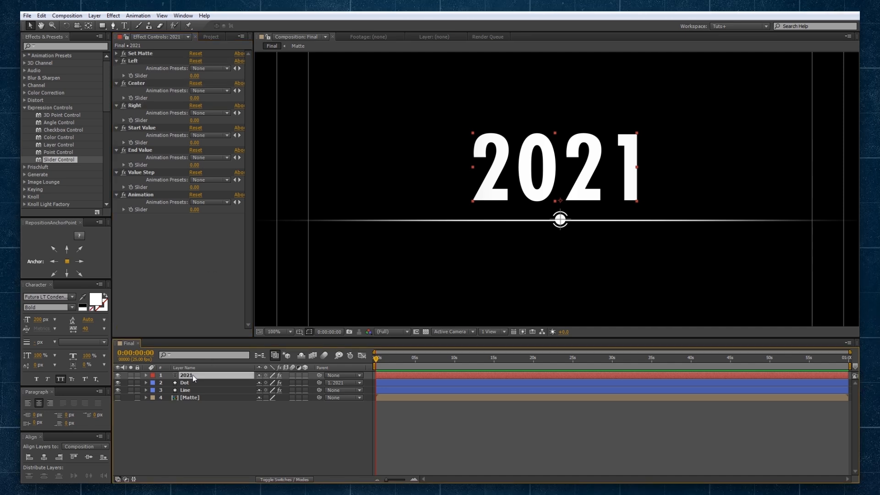
pyautogui.press('p')
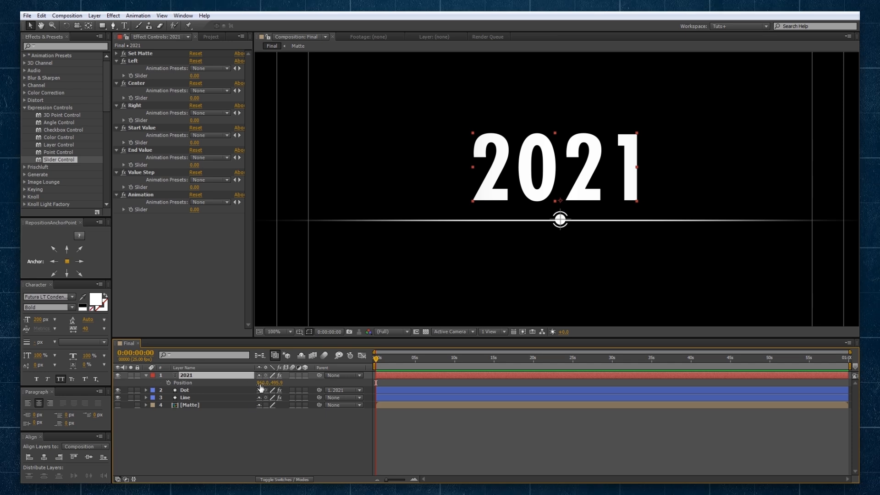
pyautogui.click(204, 249)
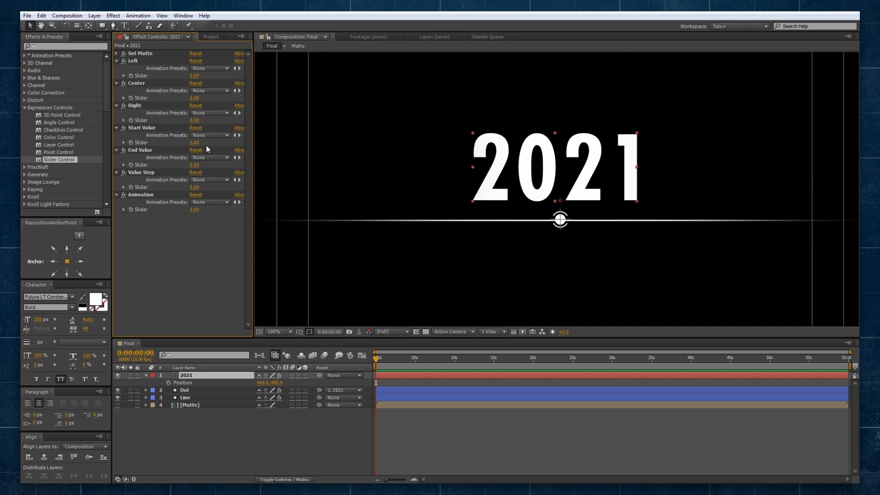
pyautogui.click(194, 98)
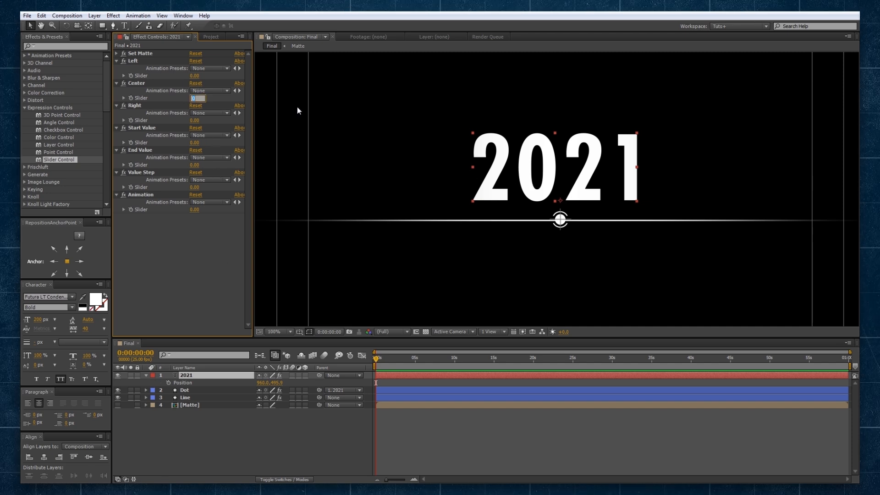
pyautogui.write('960')
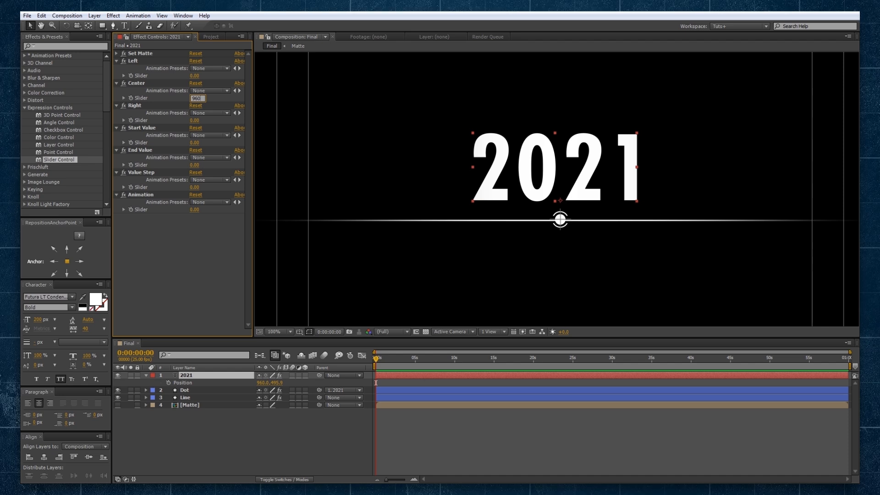
pyautogui.press('Return')
pyautogui.click(196, 245)
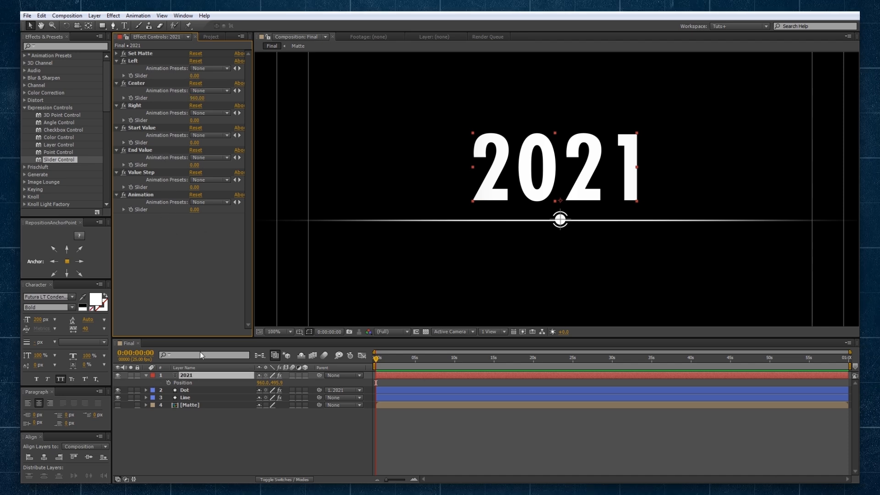
# Move the 2021 text beyond the line's left end to X 84 and set the Left slider to 84.
pyautogui.scroll(-1, 568, 205)
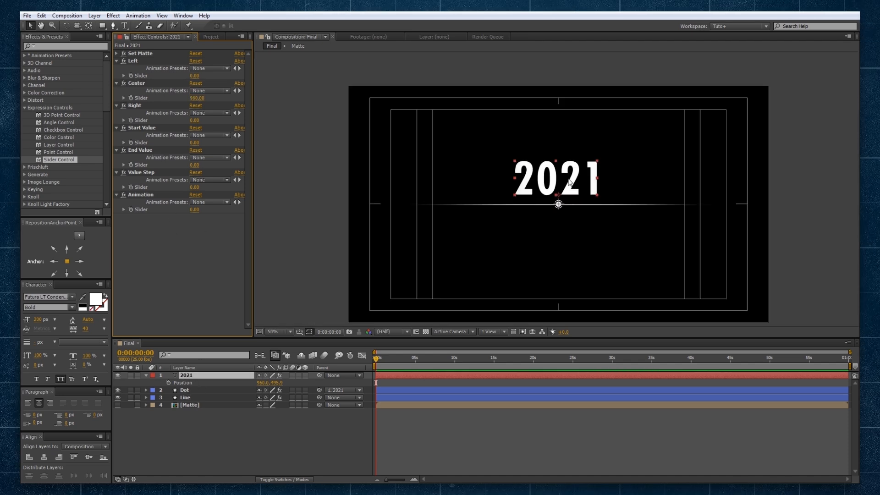
pyautogui.scroll(1, 569, 205)
pyautogui.moveTo(541, 181); pyautogui.dragTo(410, 187)
pyautogui.scroll(-1, 592, 201)
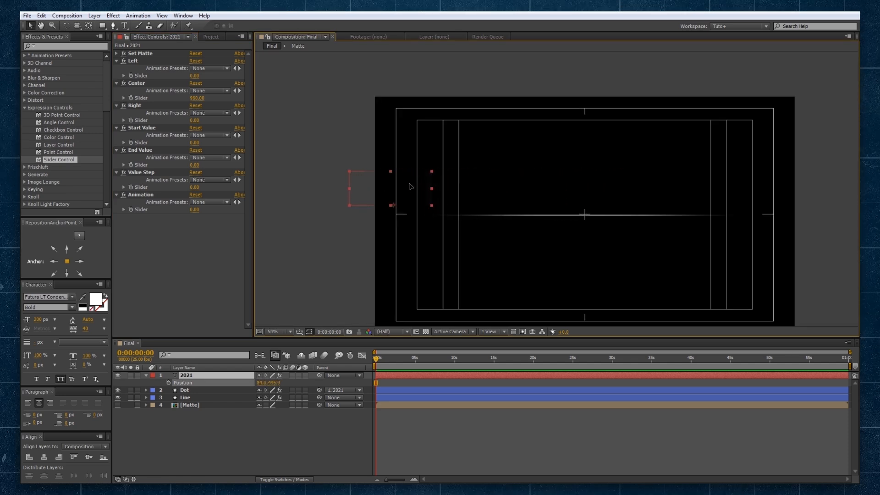
pyautogui.click(195, 77)
pyautogui.write('84')
pyautogui.press('Return')
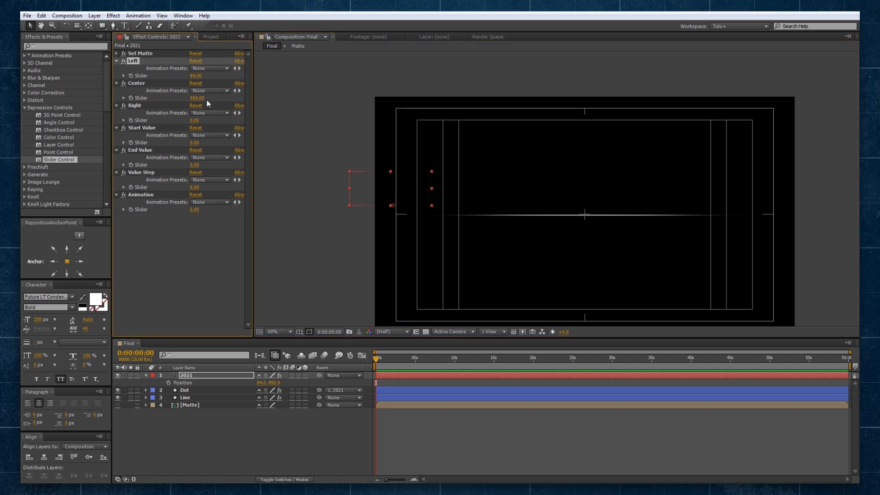
# Move the 2021 text beyond the line's right end to X 1890 and set the Right slider to 1890.
pyautogui.moveTo(386, 181); pyautogui.dragTo(768, 182)
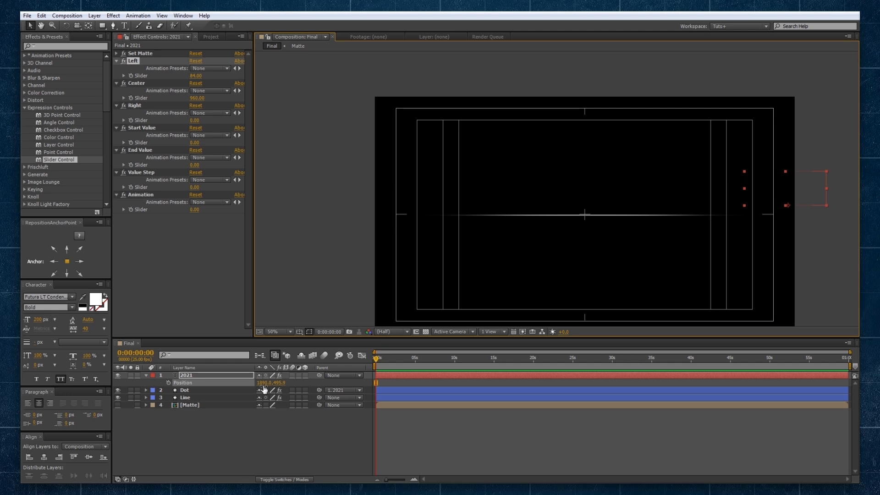
pyautogui.click(195, 120)
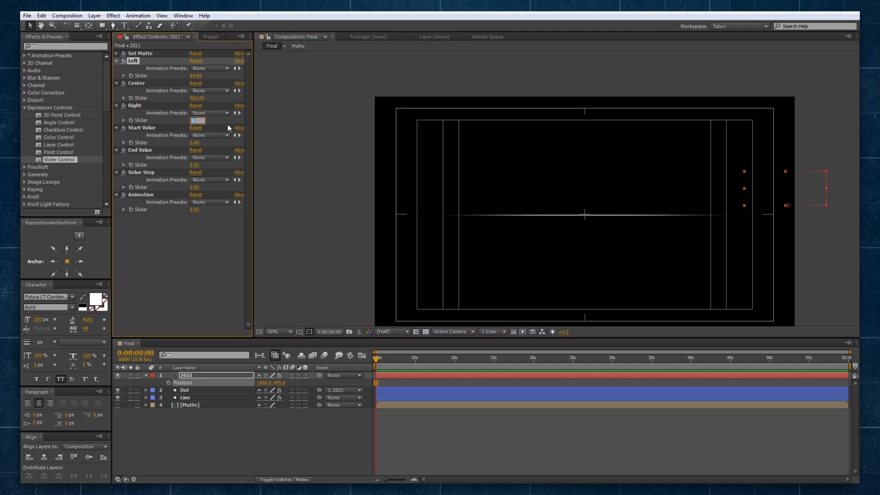
pyautogui.write('1890')
pyautogui.press('Return')
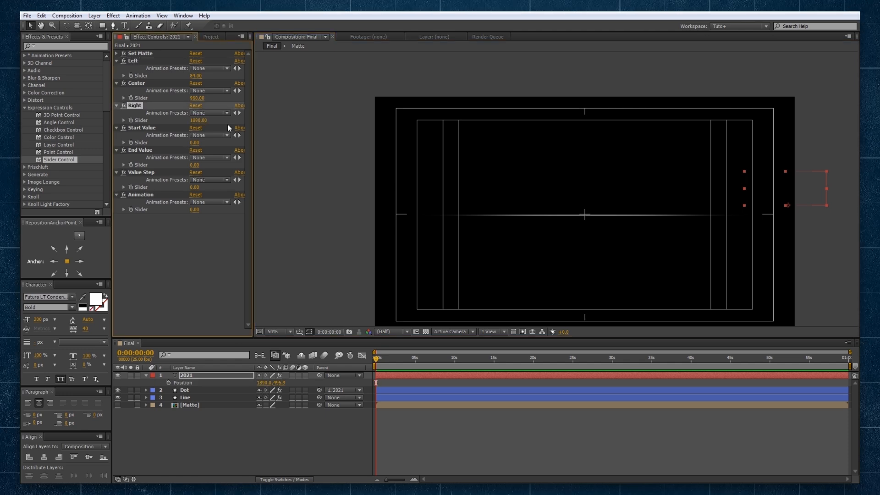
# Return the 2021 text to the middle by setting its horizontal Position to 960.
pyautogui.click(264, 382)
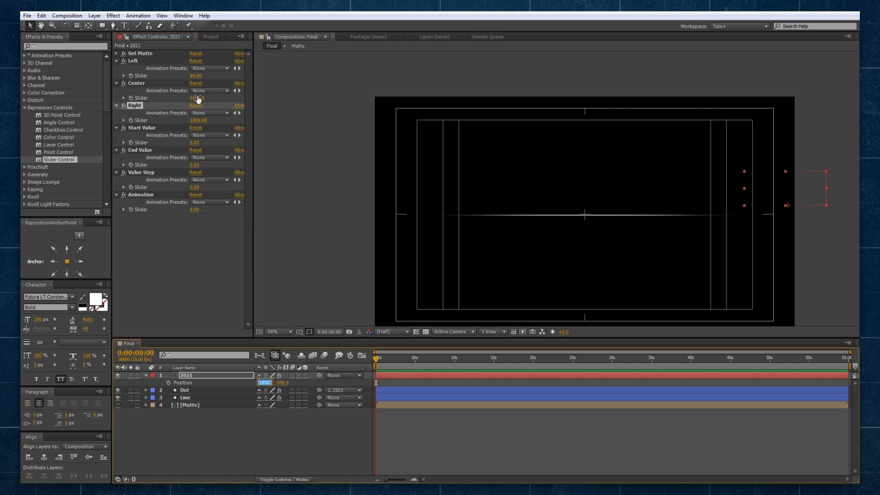
pyautogui.write('960')
pyautogui.press('Return')
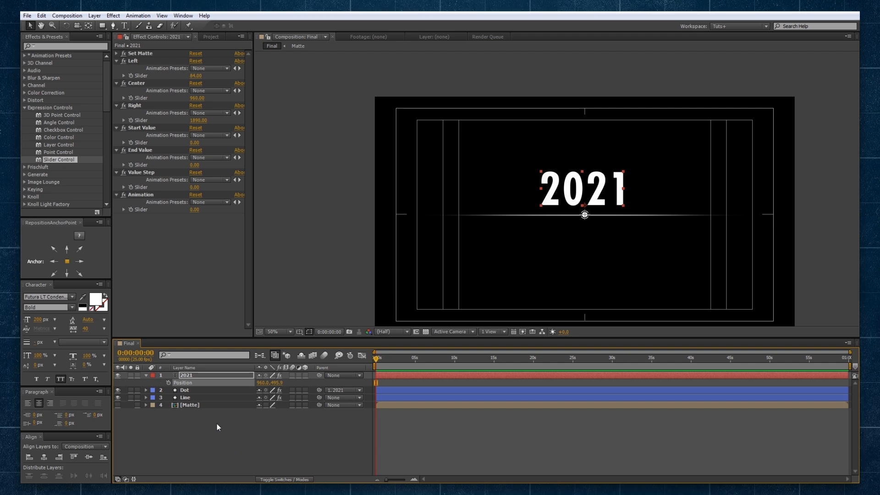
pyautogui.click(149, 128)
pyautogui.keyDown('ctrl'); pyautogui.click(139, 150); pyautogui.keyUp('ctrl')
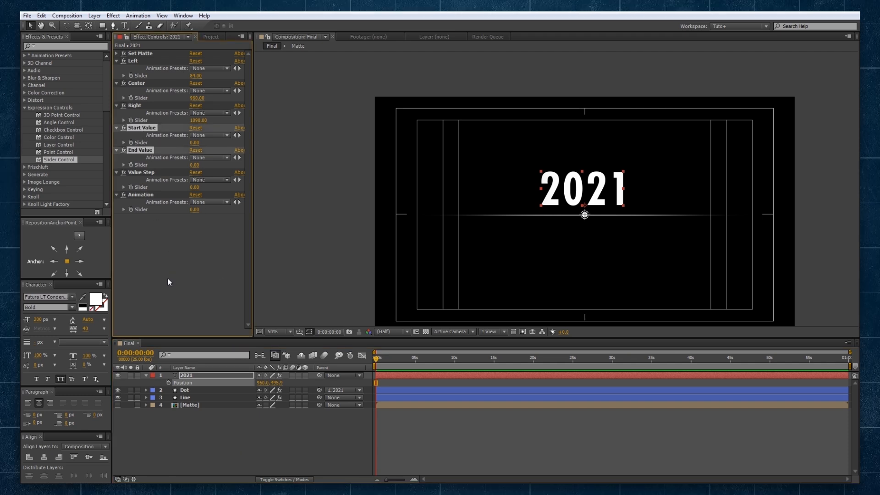
pyautogui.click(149, 255)
pyautogui.click(138, 128)
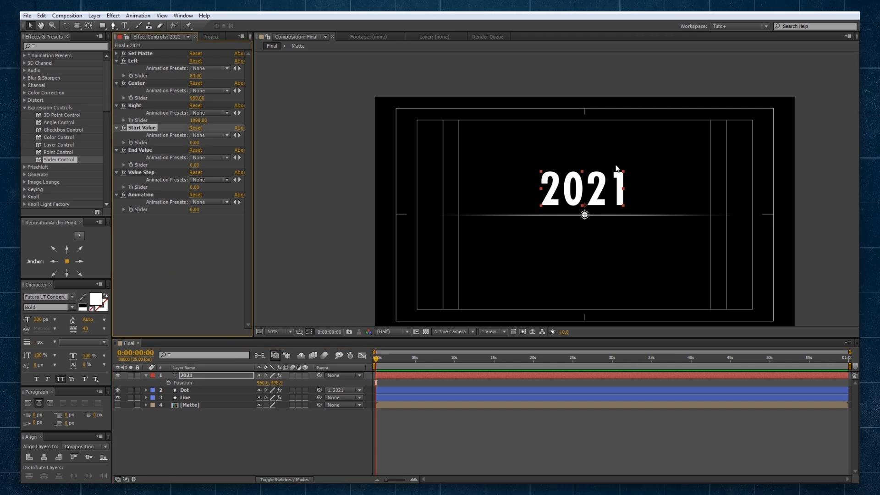
pyautogui.click(146, 150)
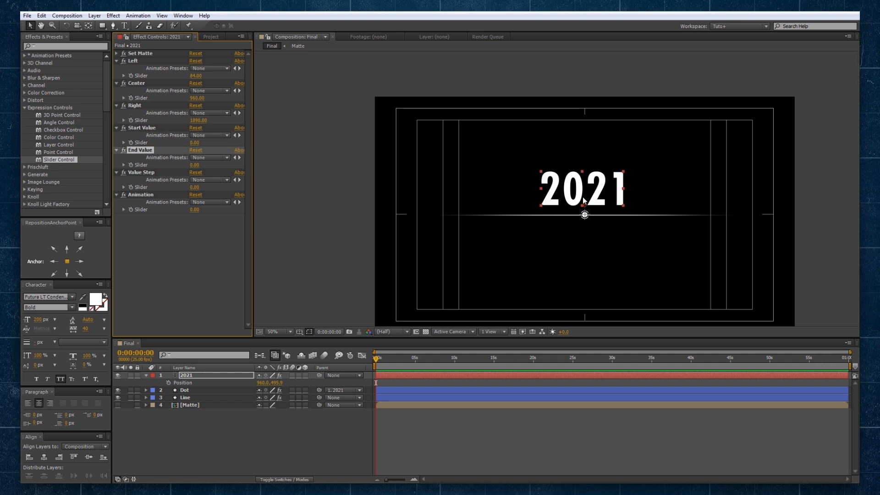
# Set the Start Value slider to 2021 and the End Value slider to 1955, then select the Value Step control.
pyautogui.click(140, 130)
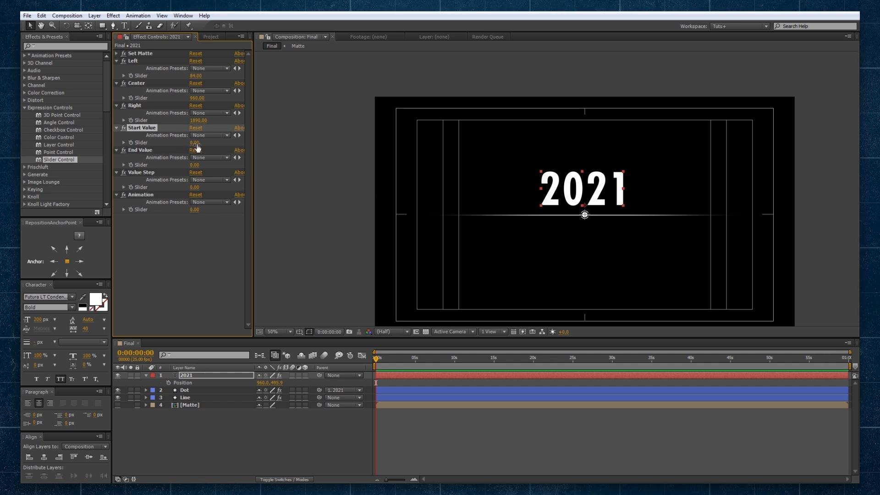
pyautogui.write('2021')
pyautogui.press('Return')
pyautogui.click(196, 165)
pyautogui.write('1')
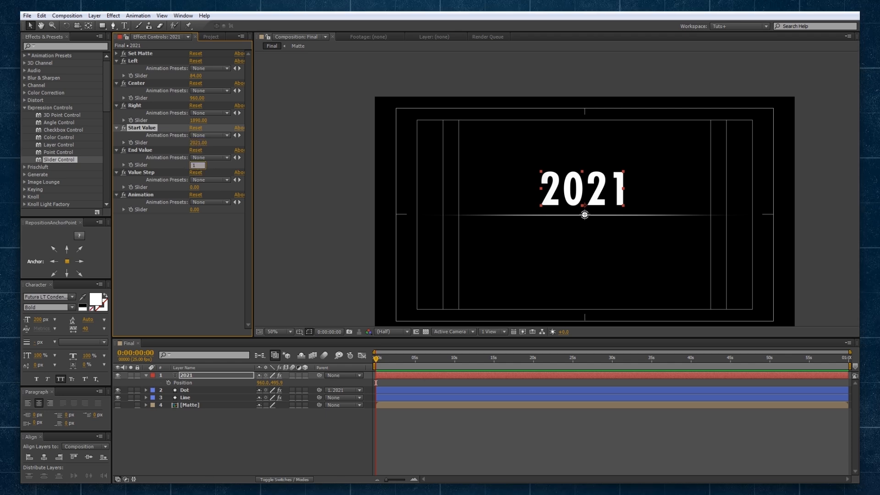
pyautogui.write('955')
pyautogui.press('Return')
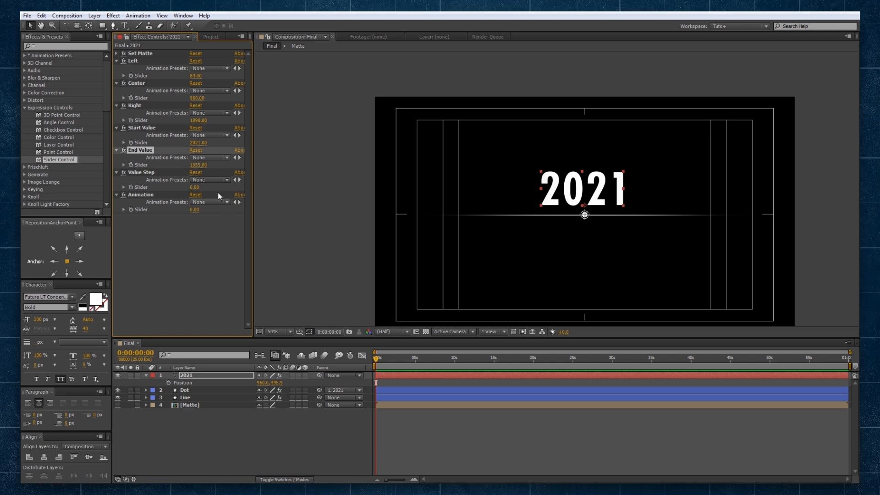
pyautogui.click(140, 173)
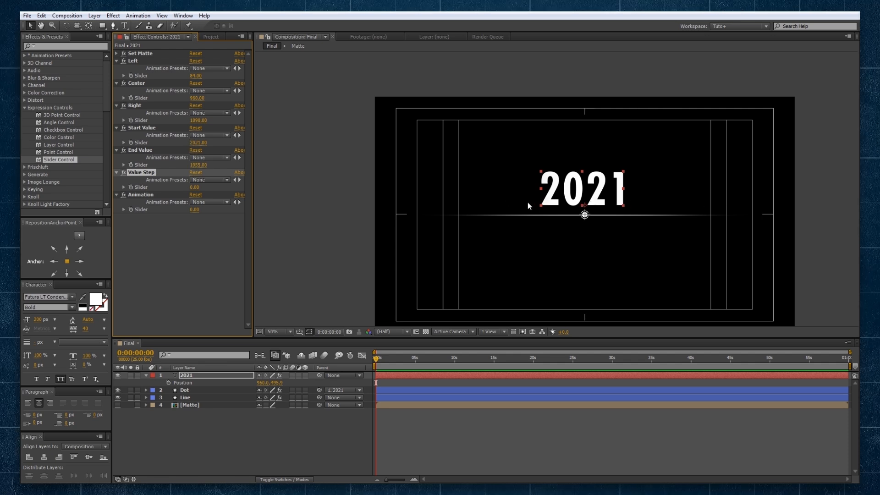
# Set the Value Step slider to 5 and expand the Animation control's slider range.
pyautogui.click(196, 187)
pyautogui.write('5')
pyautogui.press('Return')
pyautogui.click(123, 209)
pyautogui.click(139, 223)
pyautogui.moveTo(138, 221)
pyautogui.mouseDown()
pyautogui.moveTo(236, 220)
pyautogui.moveTo(149, 223)
pyautogui.mouseUp()
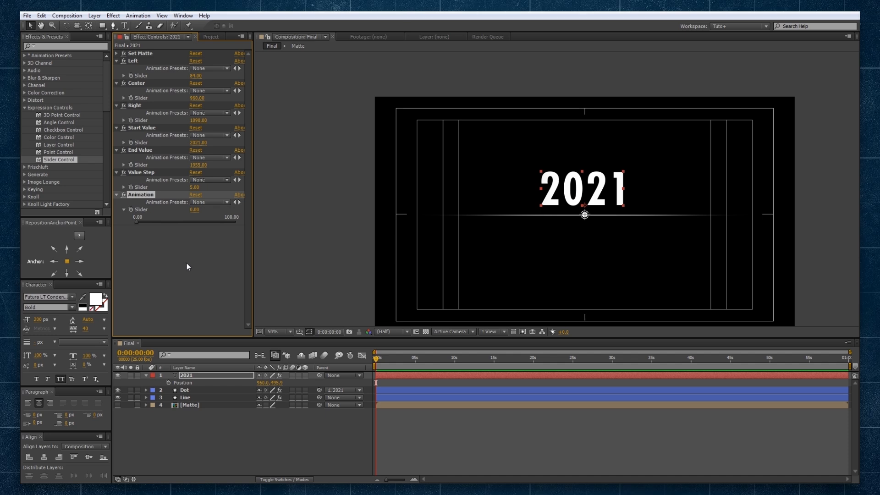
# Add an expression to the 2021 layer's Position property and enlarge its expression editing area.
pyautogui.click(184, 377)
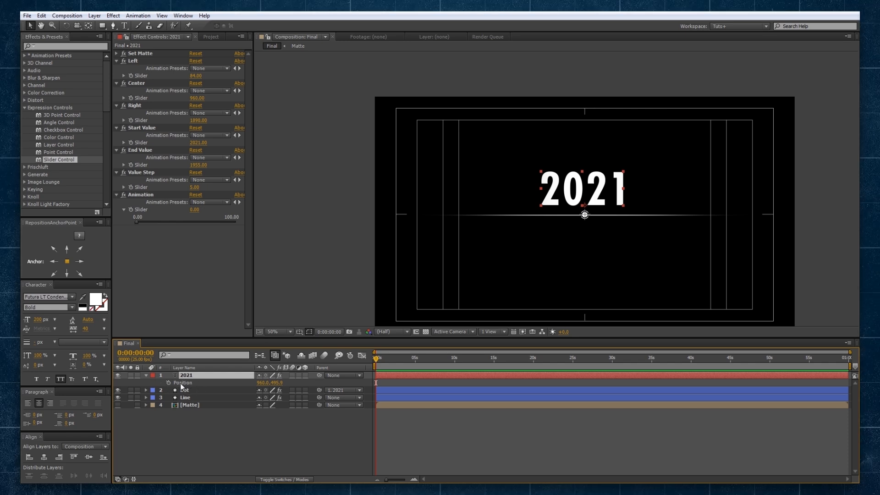
pyautogui.press('p')
pyautogui.press('p')
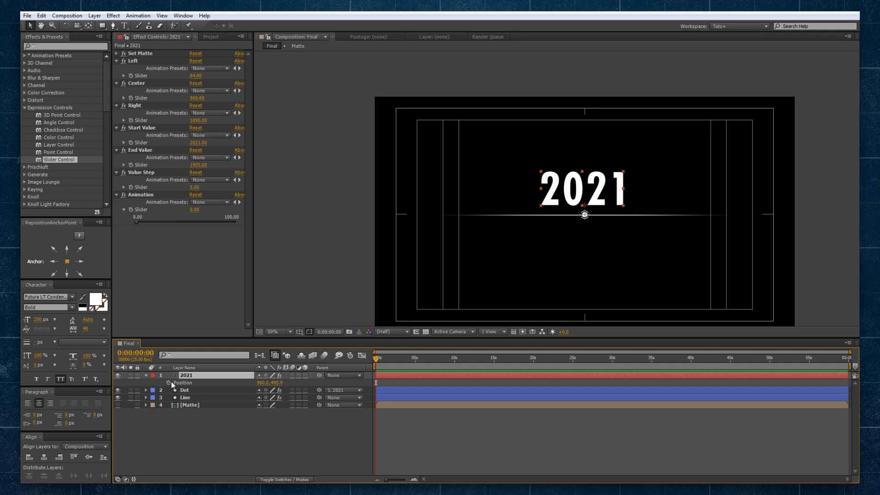
pyautogui.keyDown('alt'); pyautogui.click(168, 382); pyautogui.keyUp('alt')
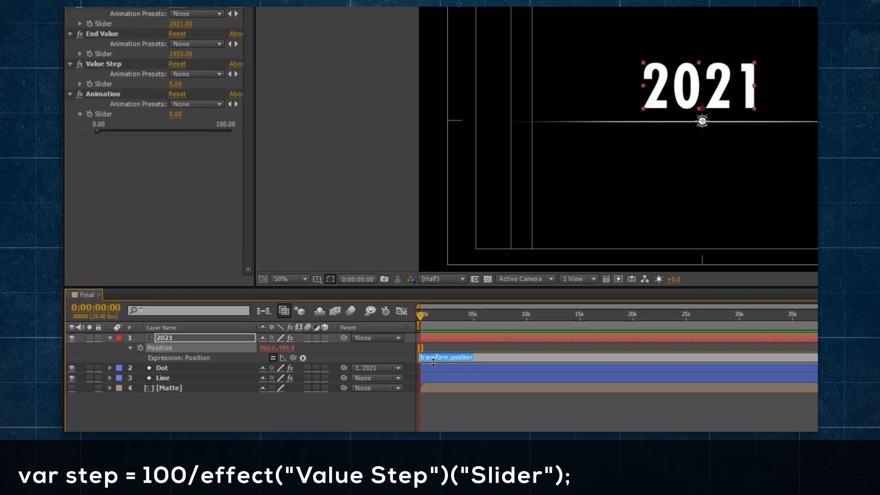
pyautogui.moveTo(434, 362); pyautogui.dragTo(433, 411)
# Replace the default Position expression with var step = 100/effect("Value Step")("Slider");, linking to the Value Step slider.
pyautogui.moveTo(480, 357); pyautogui.dragTo(406, 353)
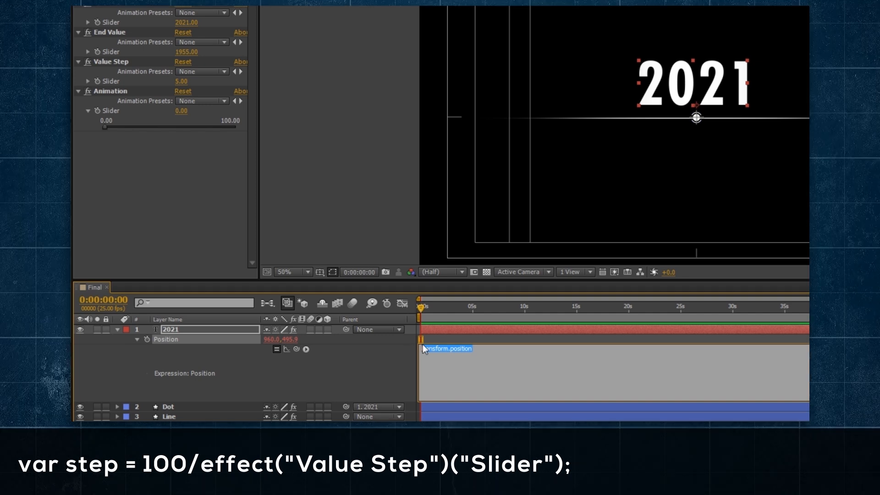
pyautogui.press('BackSpace')
pyautogui.write('var step = ')
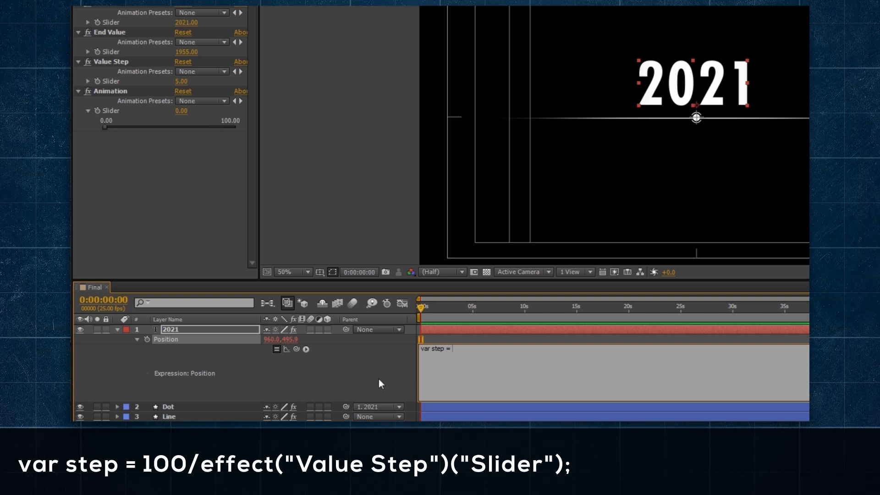
pyautogui.write('100/')
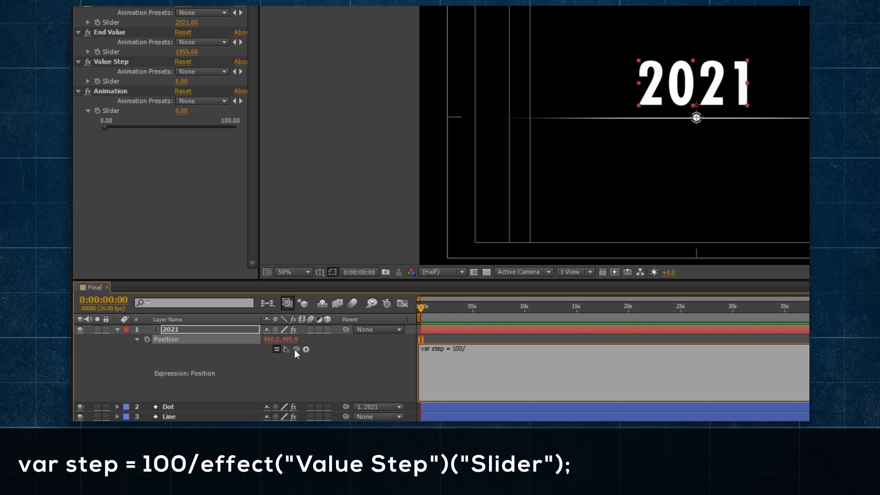
pyautogui.moveTo(295, 350); pyautogui.dragTo(156, 81)
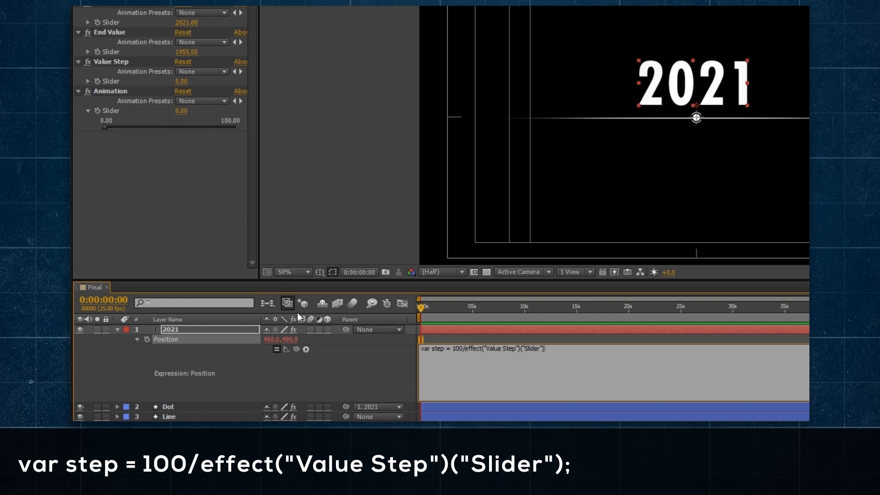
pyautogui.write(';')
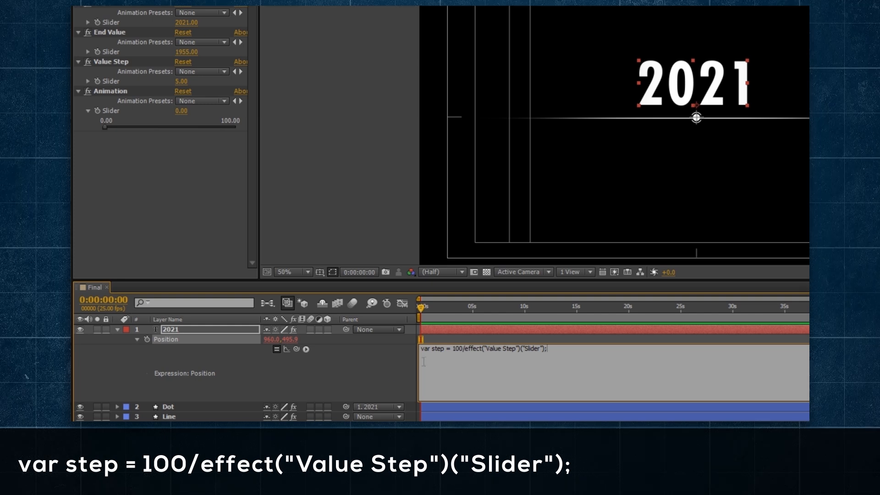
pyautogui.doubleClick(456, 348)
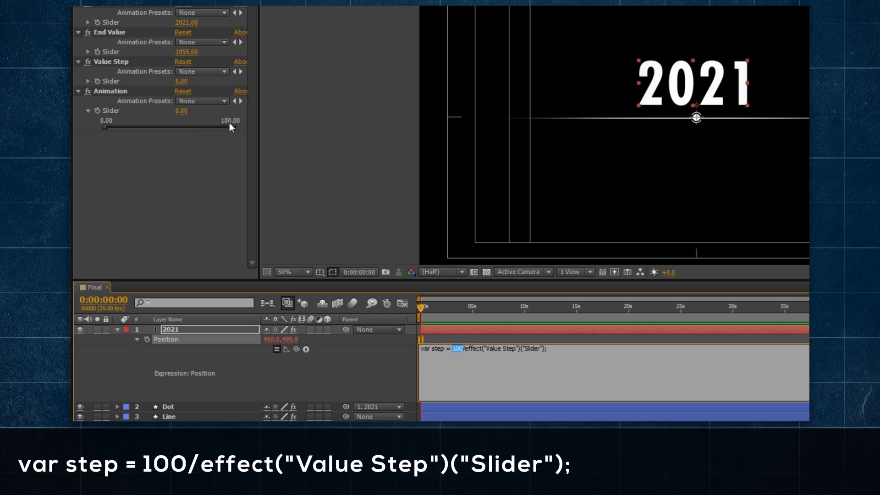
pyautogui.click(460, 350)
pyautogui.moveTo(465, 350); pyautogui.dragTo(547, 350)
pyautogui.click(507, 349)
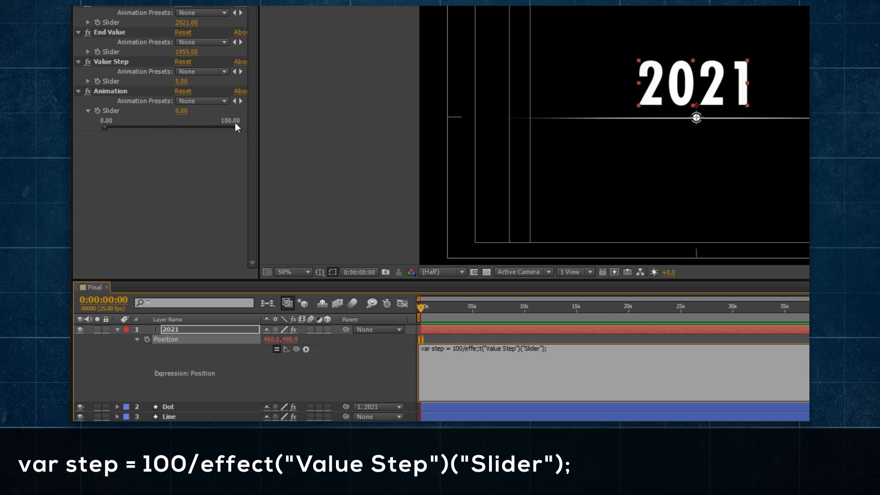
pyautogui.moveTo(465, 349); pyautogui.dragTo(544, 350)
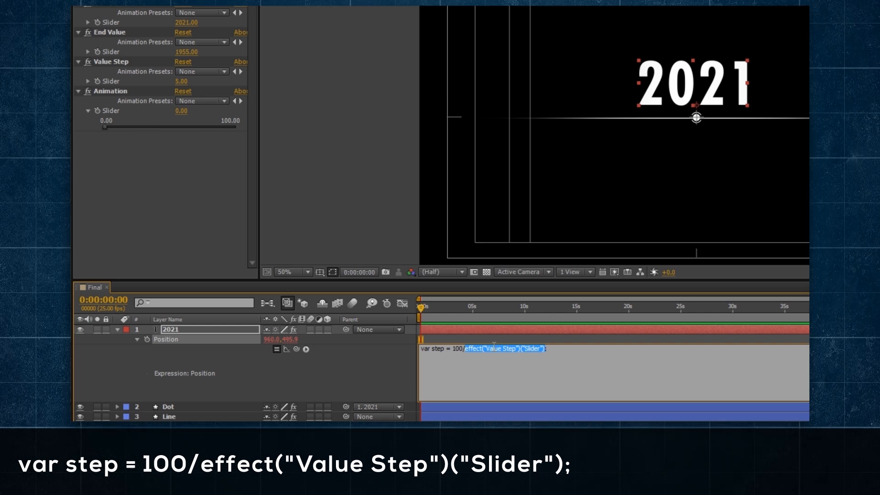
pyautogui.moveTo(453, 349); pyautogui.dragTo(463, 350)
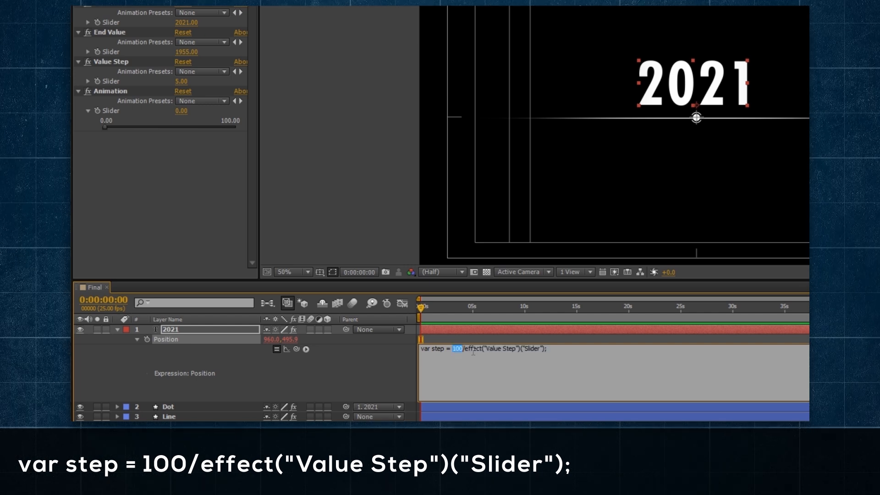
# Add a second expression line, var ref = (effect("Animation")("Slider")%step)/step;, linking to the Animation slider.
pyautogui.click(560, 349)
pyautogui.press('Return')
pyautogui.write('var ref = (')
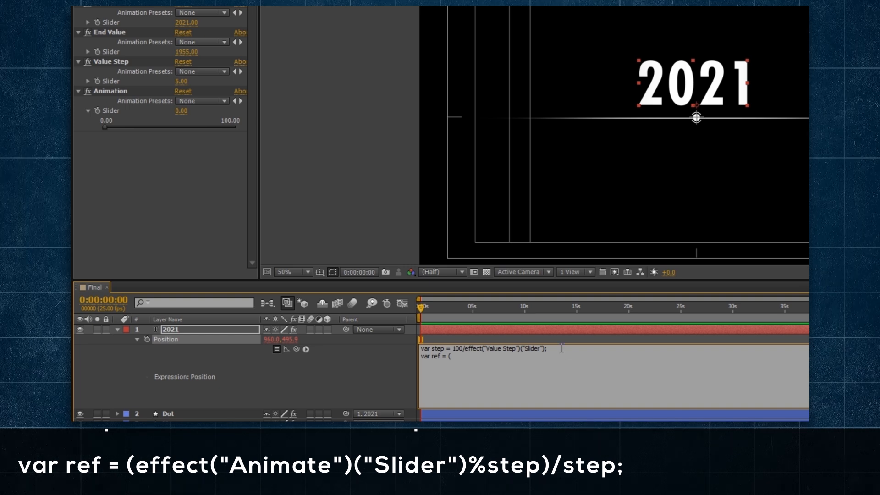
pyautogui.moveTo(296, 349); pyautogui.dragTo(128, 115)
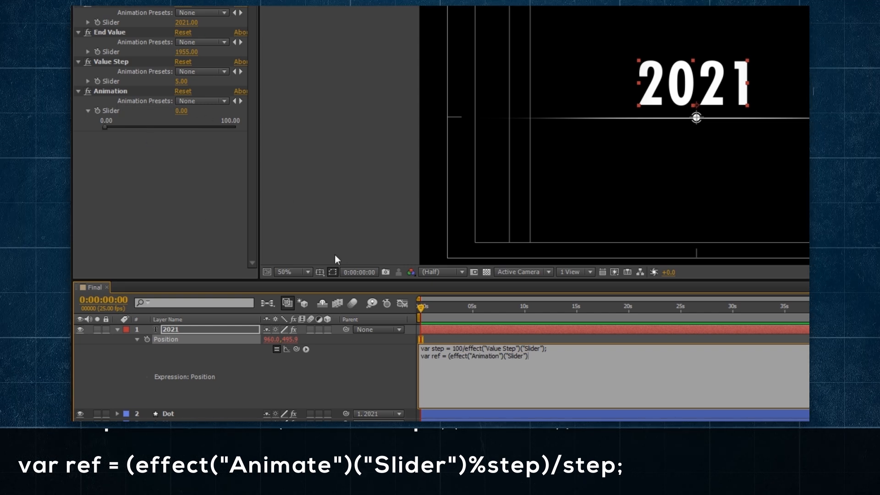
pyautogui.write('%')
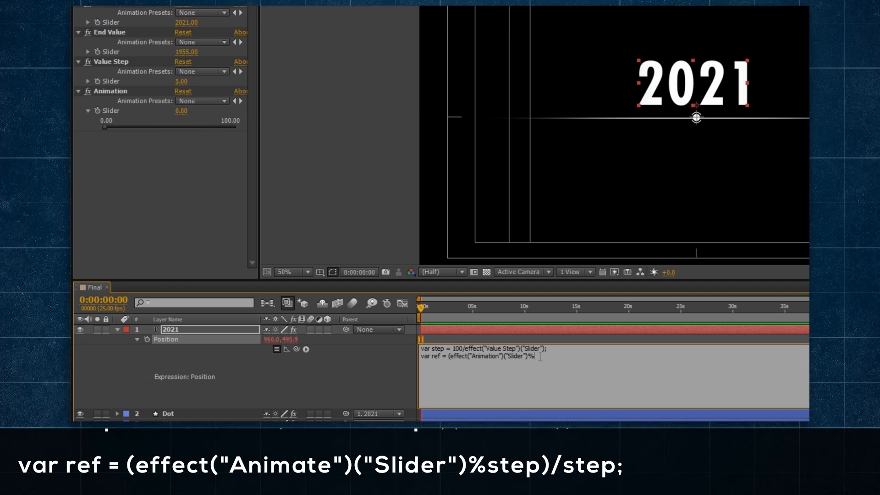
pyautogui.write('step')
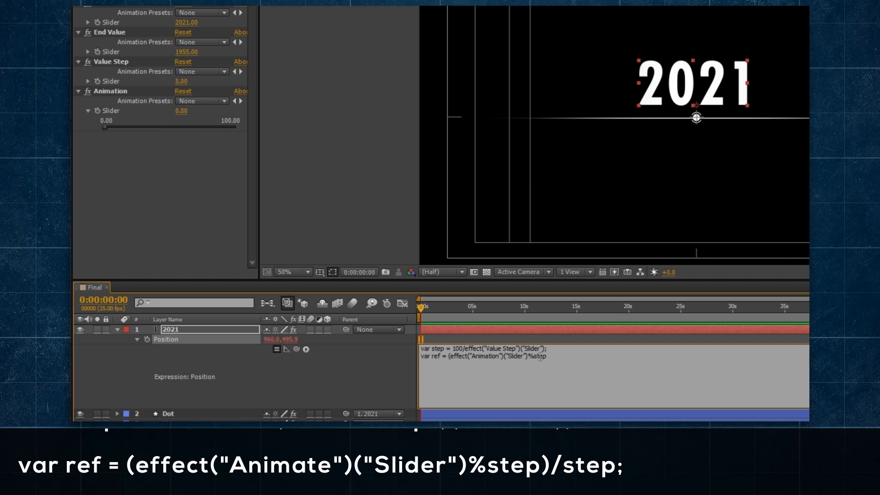
pyautogui.write(')')
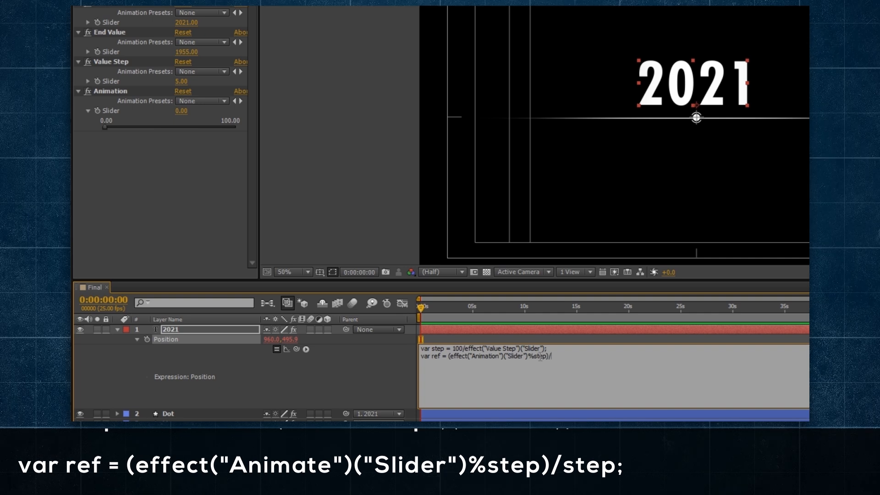
pyautogui.write('/step;')
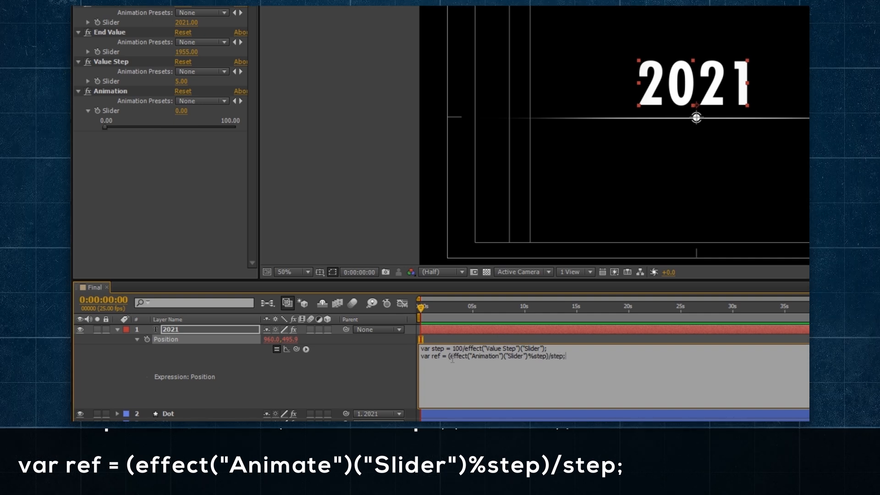
pyautogui.moveTo(450, 357); pyautogui.dragTo(569, 353)
pyautogui.click(568, 354)
pyautogui.moveTo(449, 357); pyautogui.dragTo(568, 355)
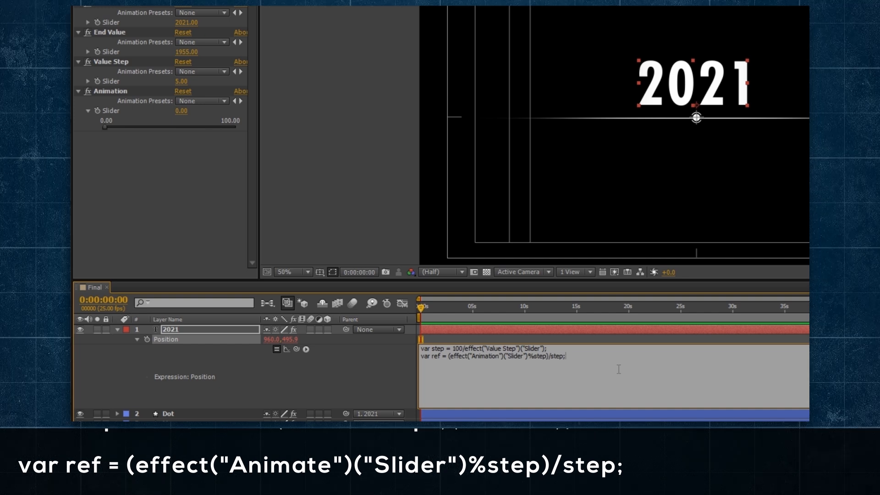
# Below a blank line, add an empty if(ref>0.5){ }else{ } block to the Position expression.
pyautogui.press('Return')
pyautogui.press('Return')
pyautogui.write('if(')
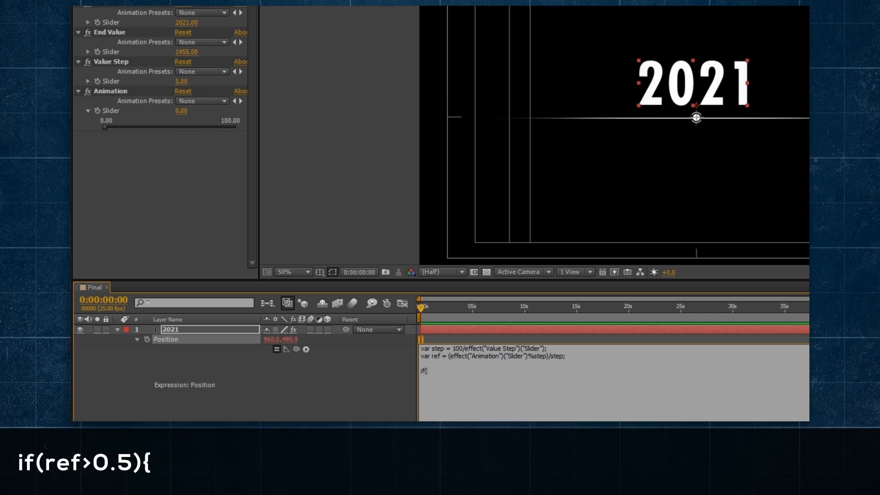
pyautogui.write('ref')
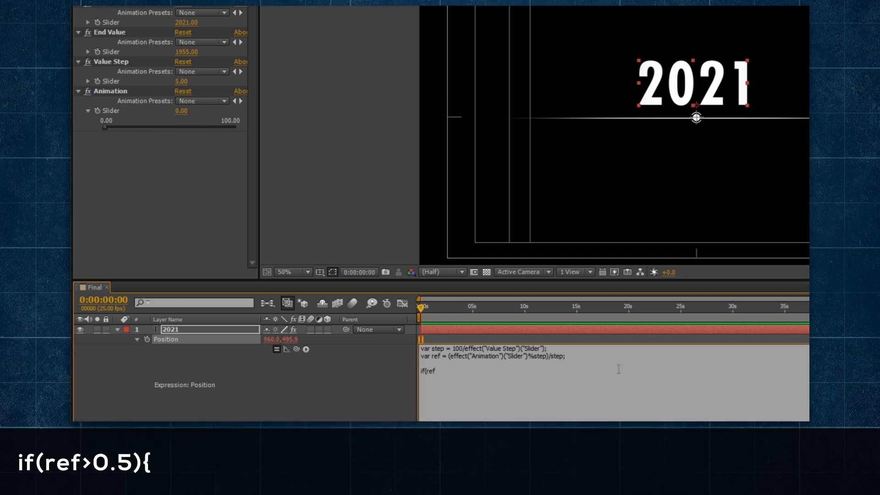
pyautogui.write('>0.5){')
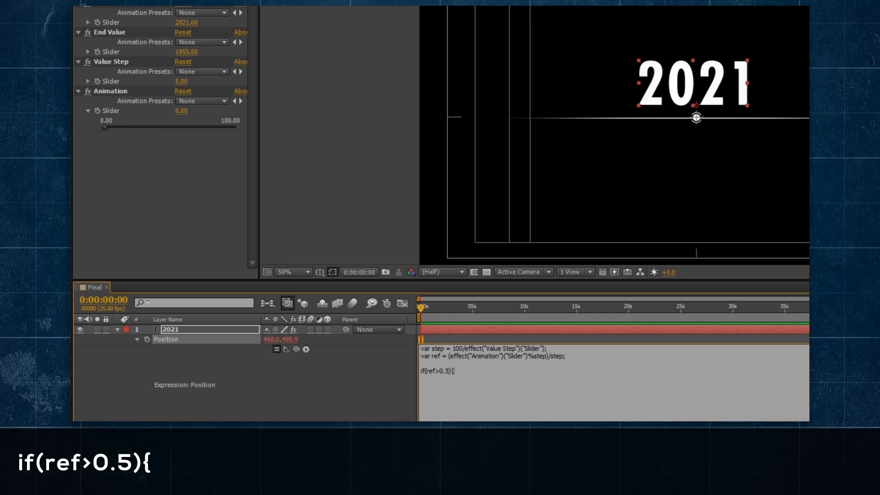
pyautogui.press('Return')
pyautogui.press('Return')
pyautogui.write('}')
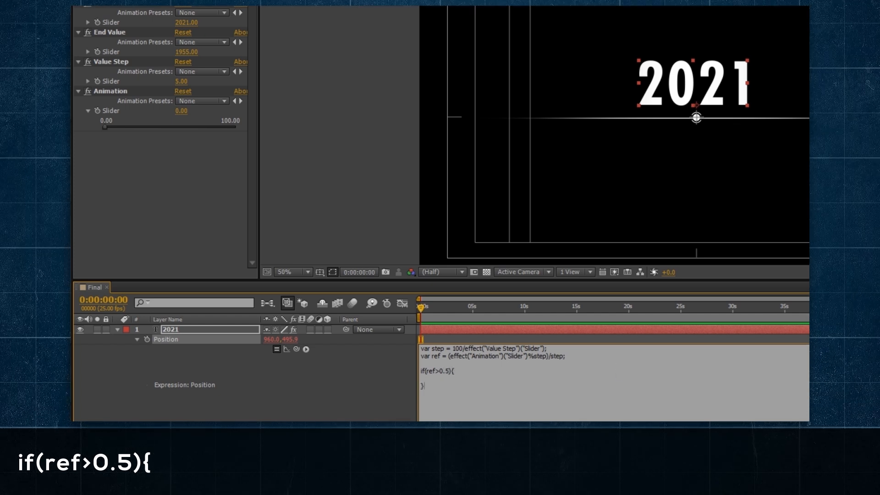
pyautogui.write('else{')
pyautogui.press('Return')
pyautogui.press('Return')
pyautogui.write('}')
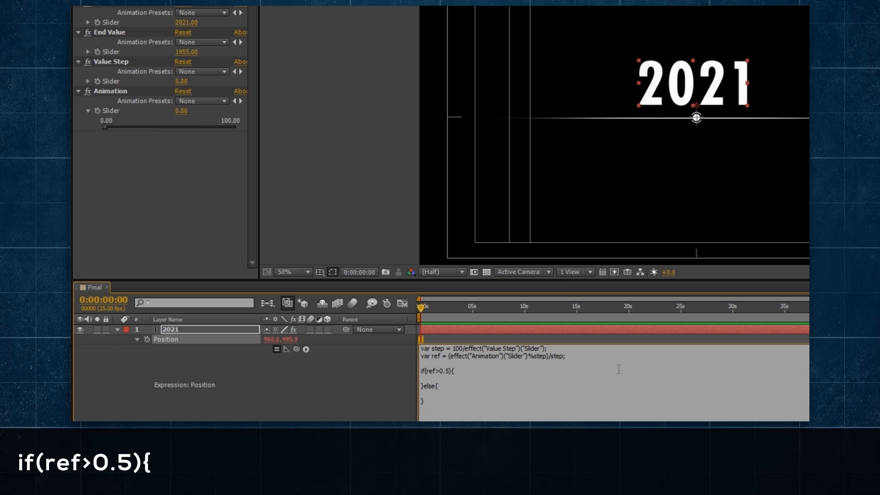
# Inside the if branch, enter var res = linear(ref,0.5,1,effect("Left")("Slider"),effect("Center")("Slider")); using the Left and Center sliders.
pyautogui.press('Up')
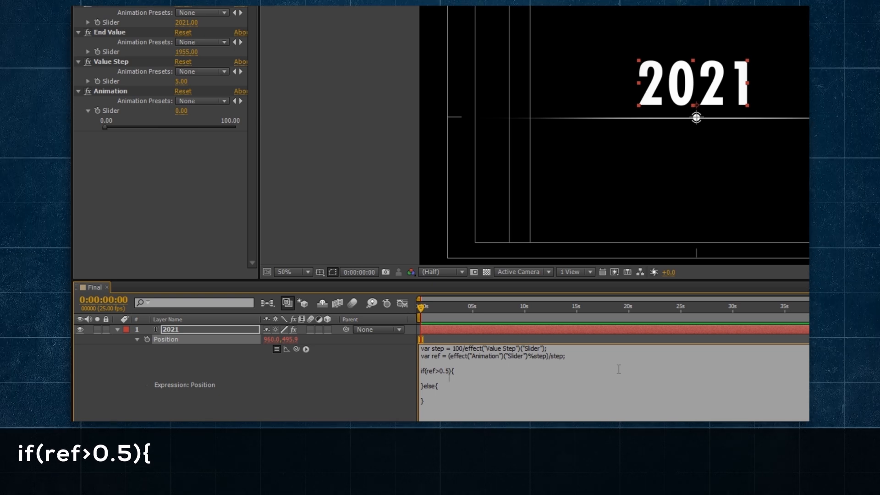
pyautogui.write('var')
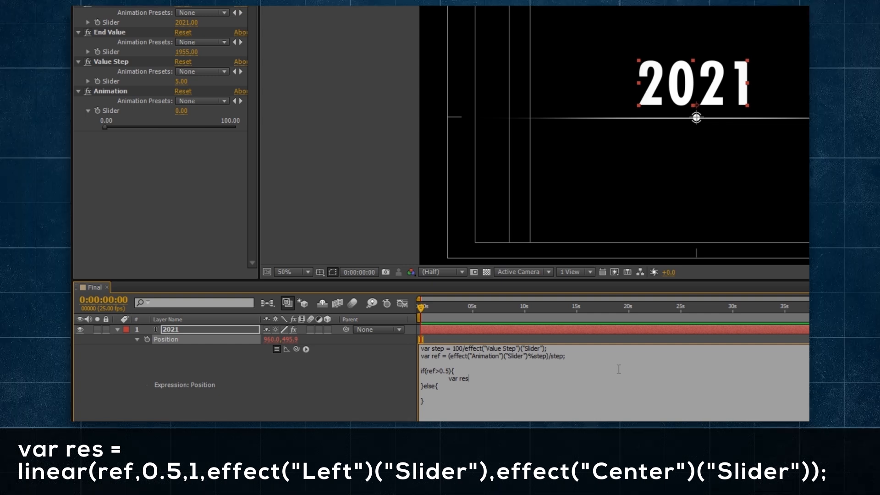
pyautogui.write('res = linear(ref,')
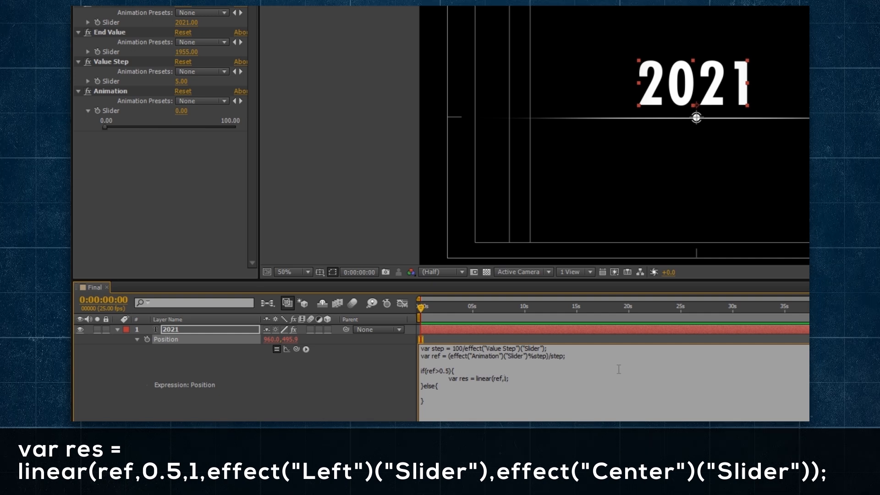
pyautogui.write('.5,1,')
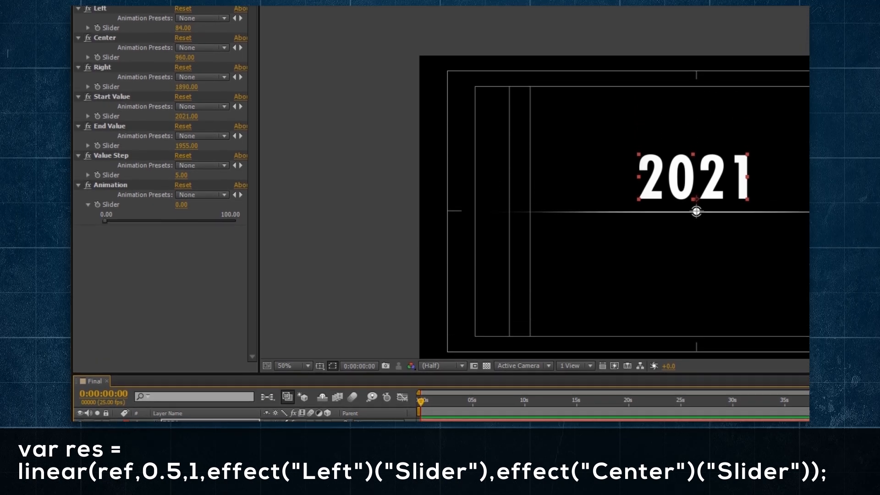
pyautogui.moveTo(297, 390); pyautogui.dragTo(114, 38)
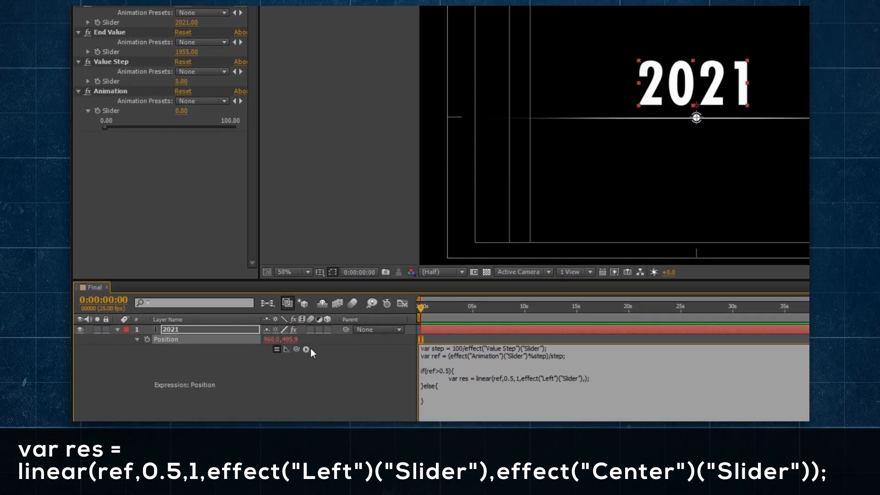
pyautogui.moveTo(296, 349); pyautogui.dragTo(130, 38)
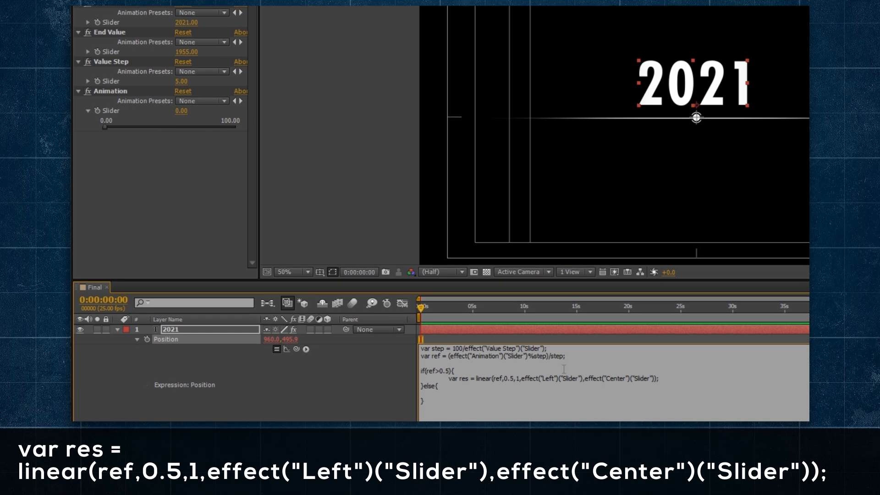
# Inside the else branch, enter var res = linear(ref,0,0.5,effect("Center")("Slider"),effect("Right")("Slider")); using the Center and Right sliders.
pyautogui.click(471, 394)
pyautogui.write('var res = ')
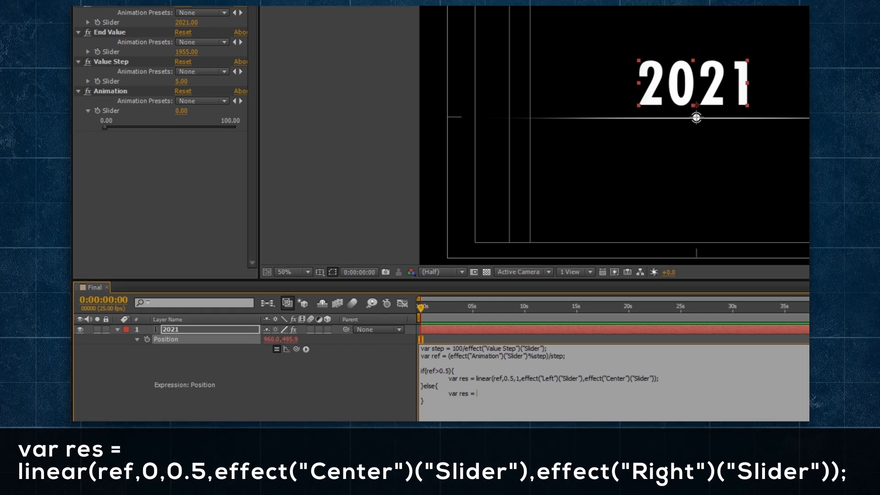
pyautogui.write('linear();')
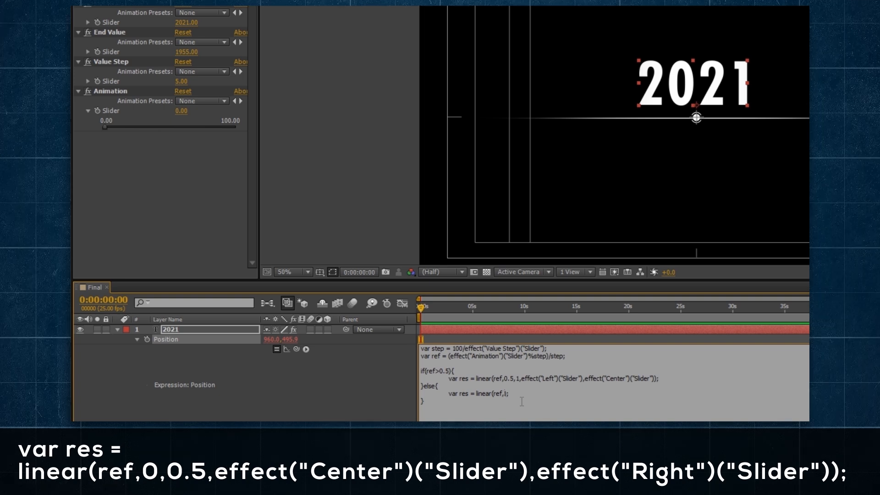
pyautogui.write('0,0.5')
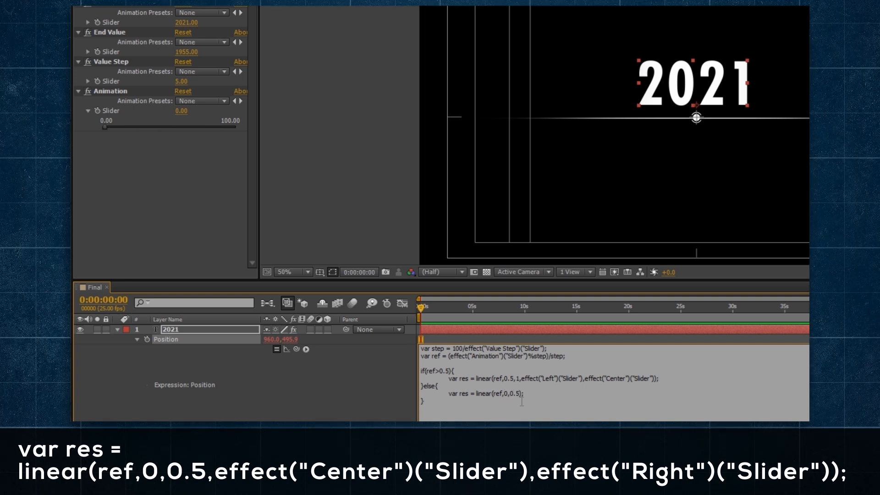
pyautogui.moveTo(296, 349); pyautogui.dragTo(166, 132)
pyautogui.moveTo(167, 204); pyautogui.dragTo(120, 37)
pyautogui.write(',effect("Center")("Slider"),')
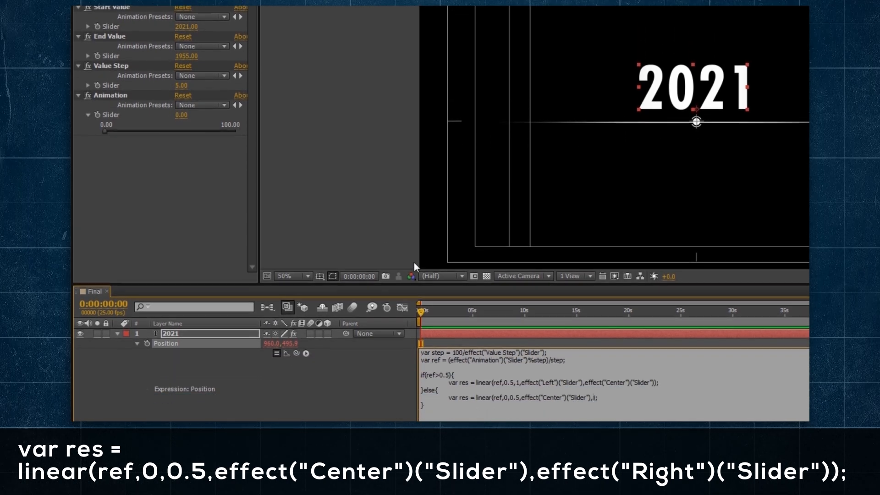
pyautogui.moveTo(296, 353); pyautogui.dragTo(136, 40)
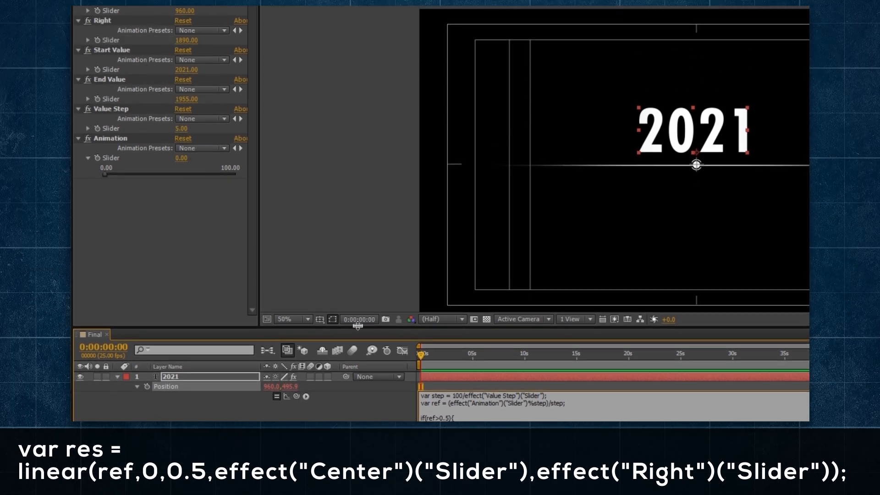
pyautogui.write(');')
# Finish the Position expression with value = [res,transform.position[1]]; below the else block and apply it.
pyautogui.press('Return')
pyautogui.write('}')
pyautogui.press('Return')
pyautogui.write('value = ')
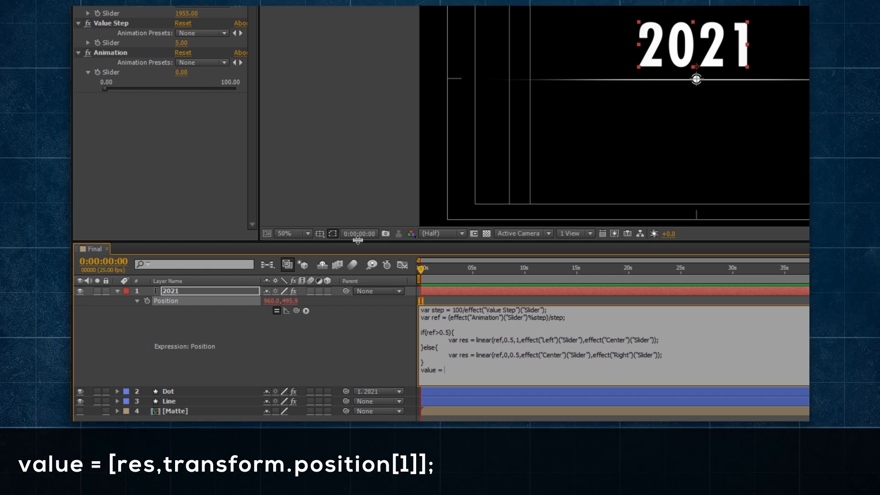
pyautogui.write('[res,')
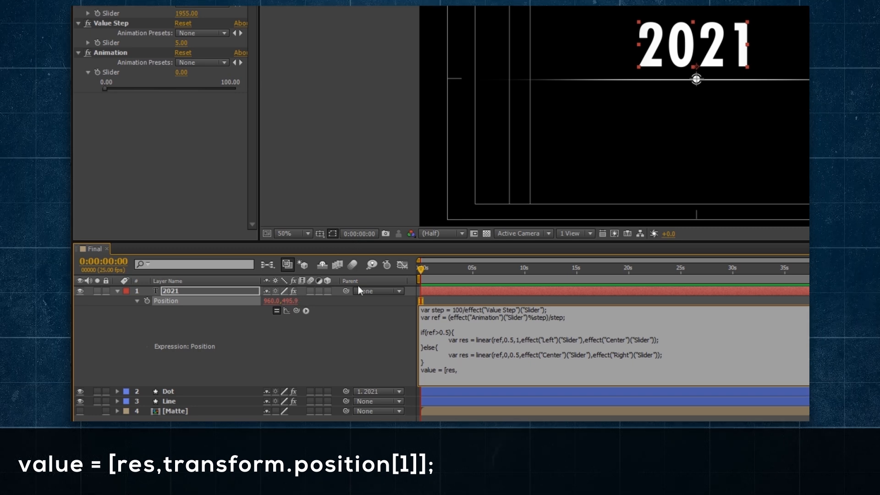
pyautogui.write('tra')
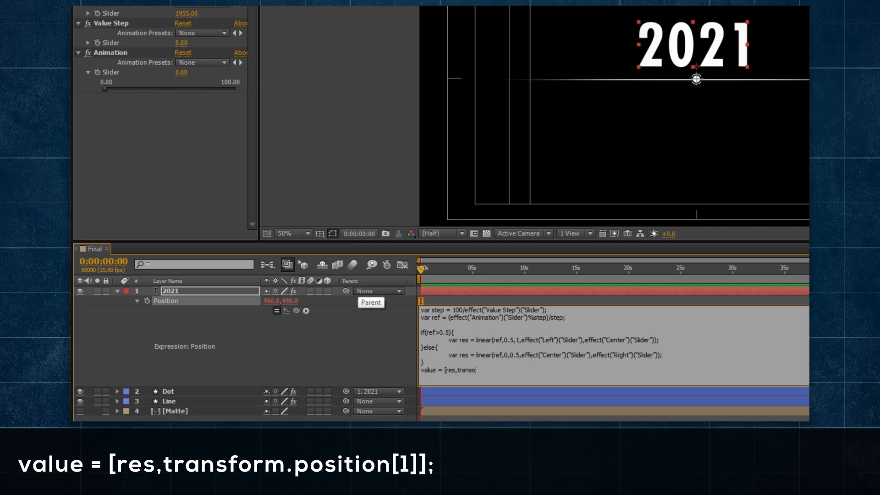
pyautogui.write('nsform.position[1]];')
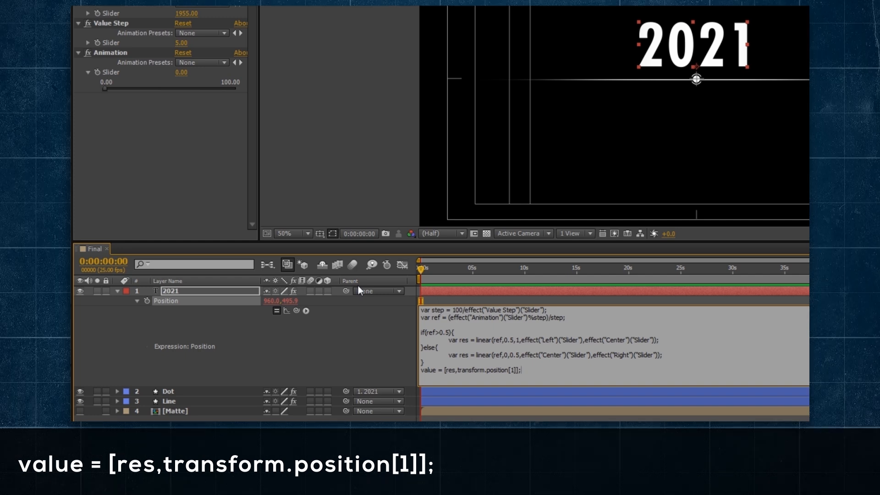
pyautogui.moveTo(447, 371); pyautogui.dragTo(517, 371)
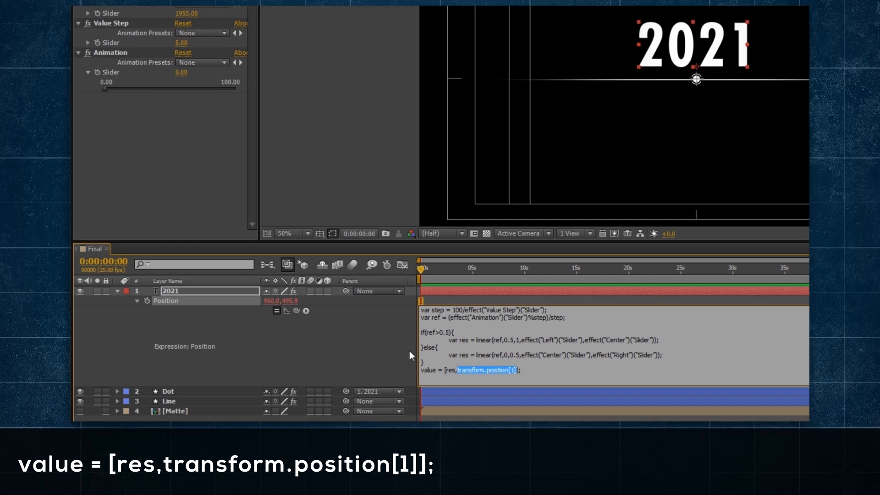
pyautogui.click(352, 352)
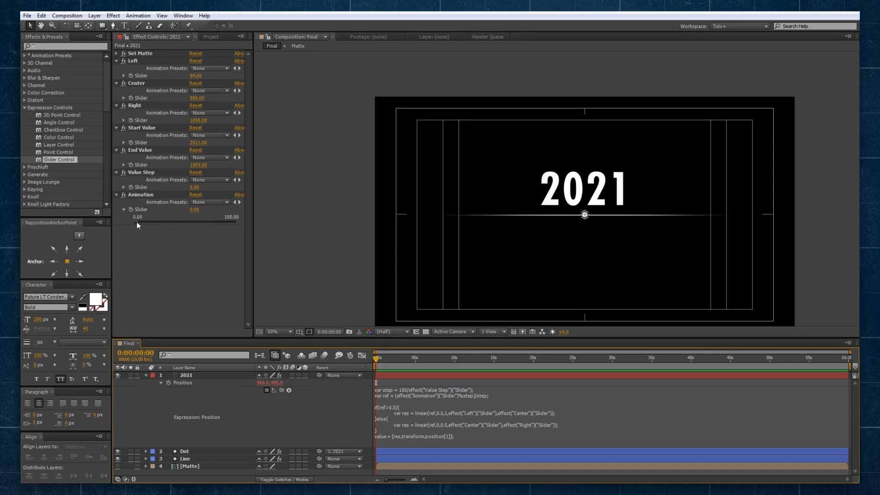
# Preview the title's movement by scrubbing the Animation slider with Value Step at 3, and restore Value Step to 5 and Animation to 0.
pyautogui.moveTo(136, 223)
pyautogui.mouseDown()
pyautogui.moveTo(237, 222)
pyautogui.moveTo(135, 219)
pyautogui.mouseUp()
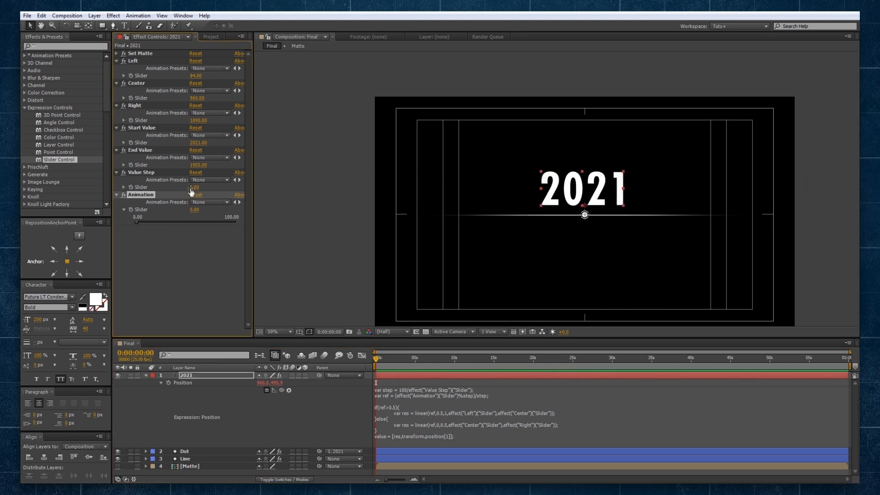
pyautogui.write('3')
pyautogui.press('Return')
pyautogui.moveTo(137, 221); pyautogui.dragTo(240, 219)
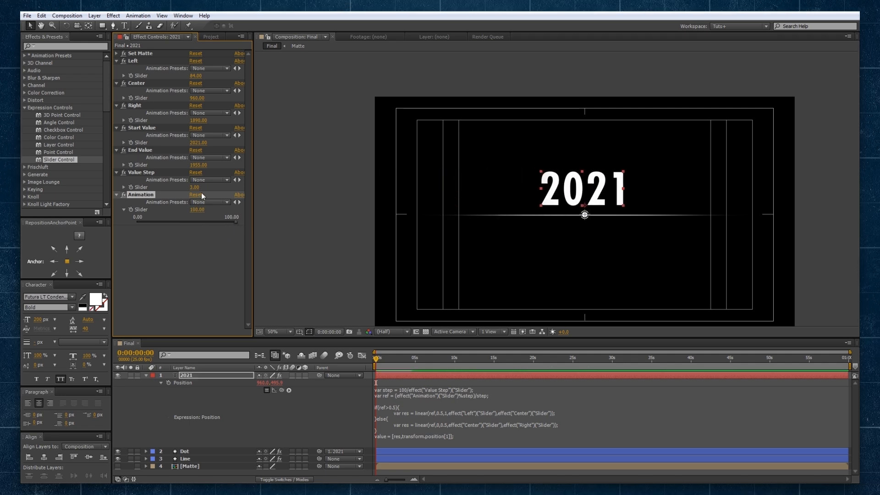
pyautogui.moveTo(193, 189); pyautogui.dragTo(193, 189)
pyautogui.moveTo(233, 222); pyautogui.dragTo(134, 224)
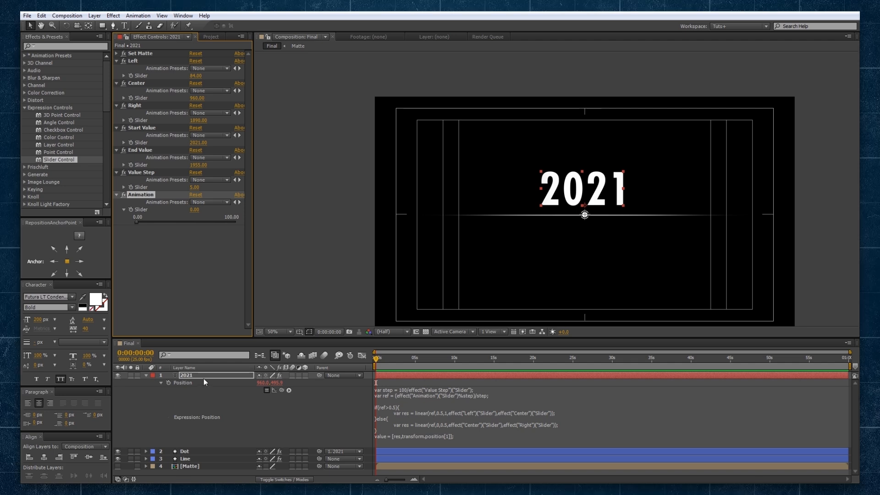
# Reveal the 2021 layer's Source Text property, add an expression to it and enlarge the expression area.
pyautogui.click(204, 378)
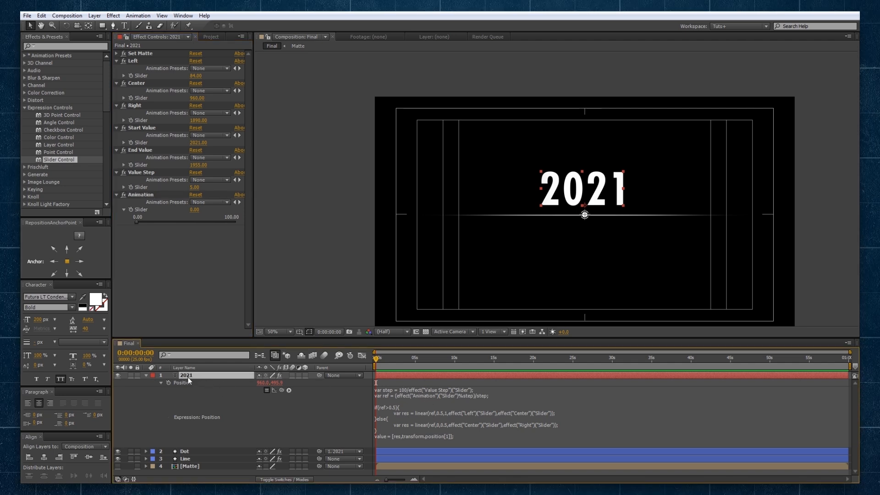
pyautogui.click(146, 375)
pyautogui.click(146, 375)
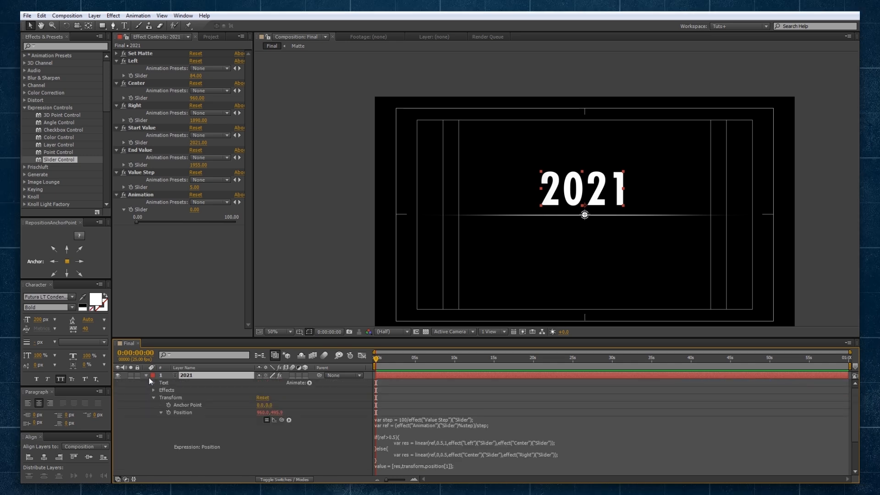
pyautogui.click(153, 382)
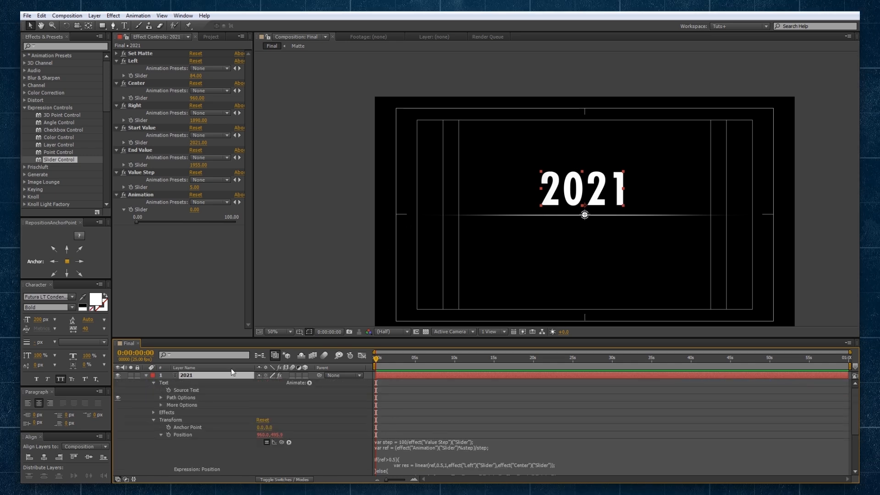
pyautogui.click(146, 374)
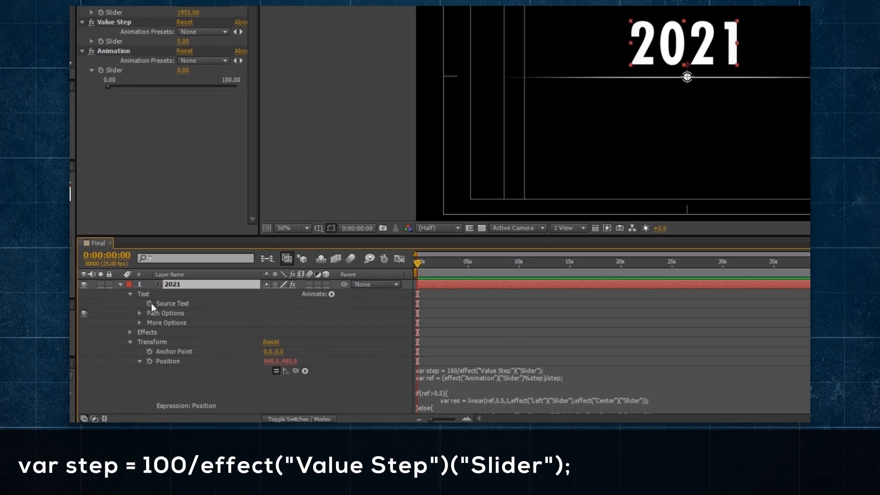
pyautogui.click(163, 303)
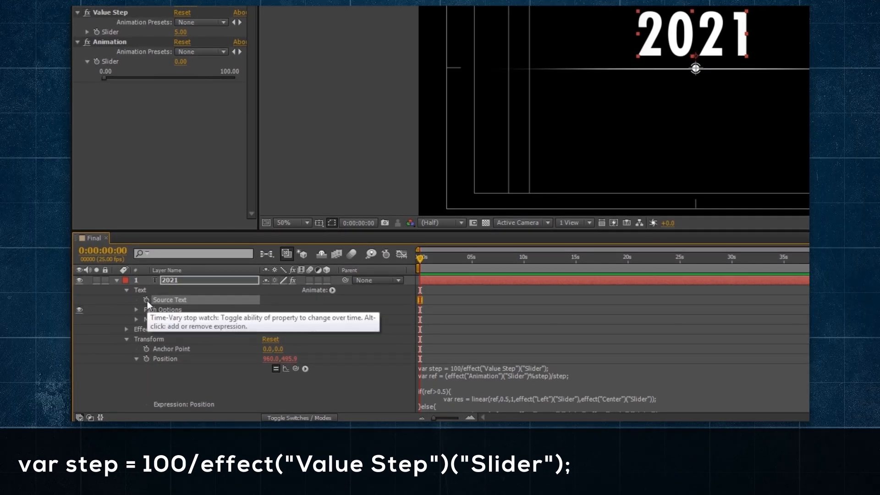
pyautogui.keyDown('alt'); pyautogui.click(146, 300); pyautogui.keyUp('alt')
pyautogui.moveTo(435, 314); pyautogui.dragTo(428, 364)
# Replace the default Source Text expression with var step = 100/effect("Value Step")("Slider");, linking to the Value Step slider.
pyautogui.click(463, 324)
pyautogui.moveTo(476, 318); pyautogui.dragTo(405, 321)
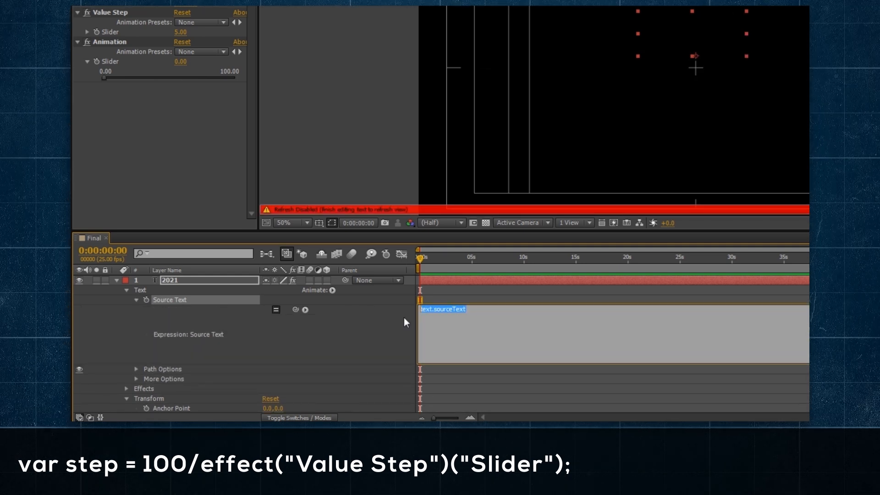
pyautogui.write('var step = 100/')
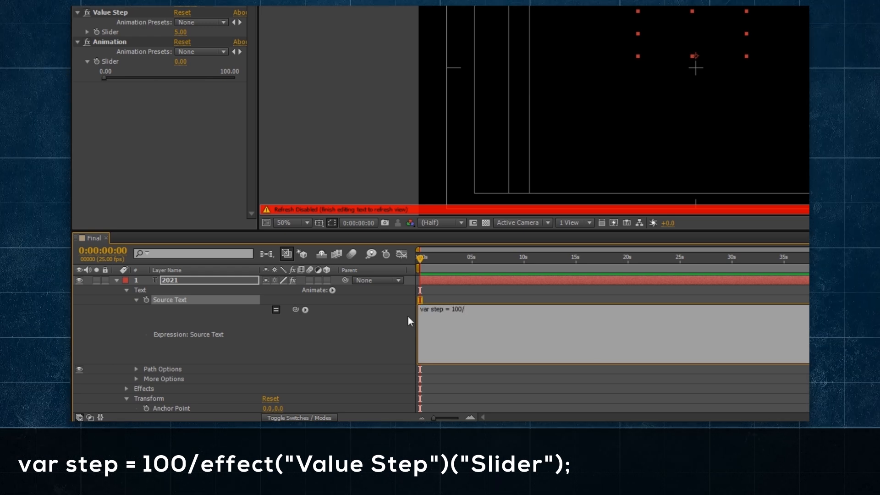
pyautogui.moveTo(295, 309); pyautogui.dragTo(139, 33)
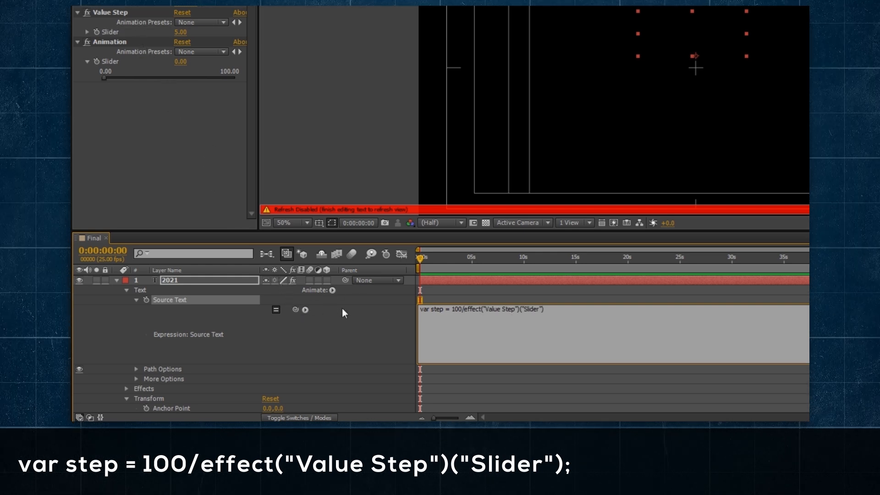
pyautogui.write(';')
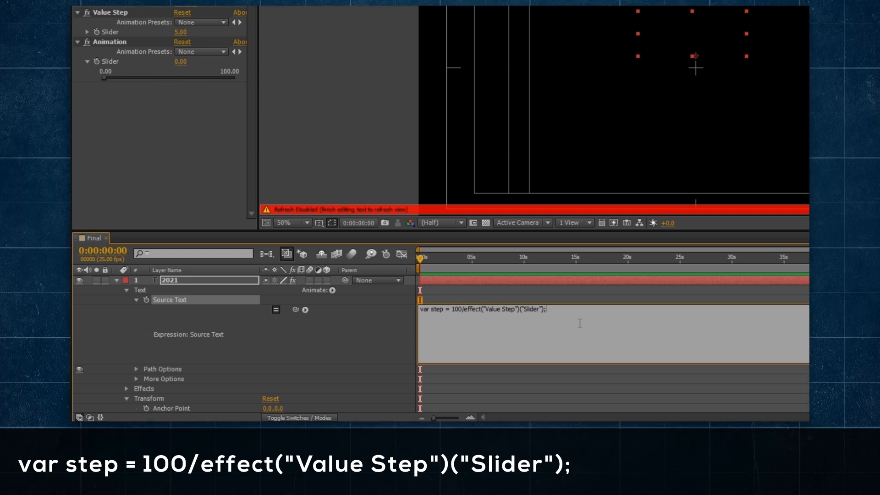
# Add a second Source Text expression line, var ref = Math.floor(effect("Animation")("Slider")/step);, linking to the Animation slider.
pyautogui.press('Return')
pyautogui.write('var ref')
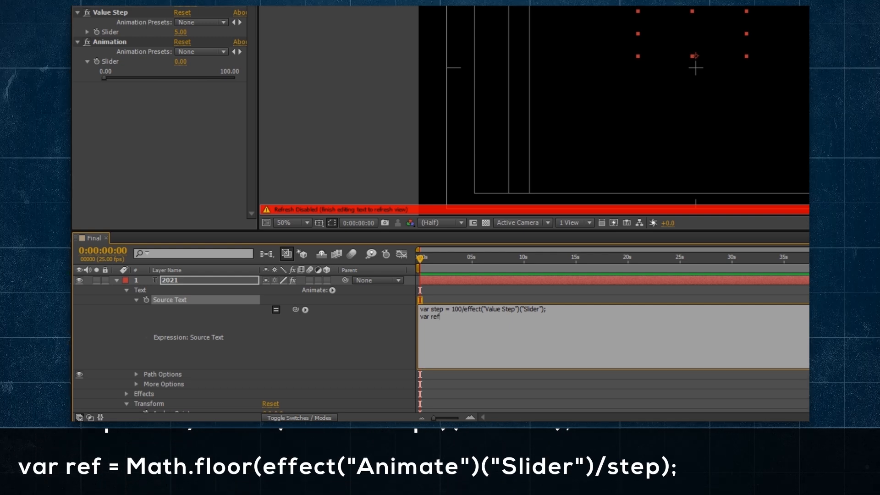
pyautogui.write(' = Math.floor();')
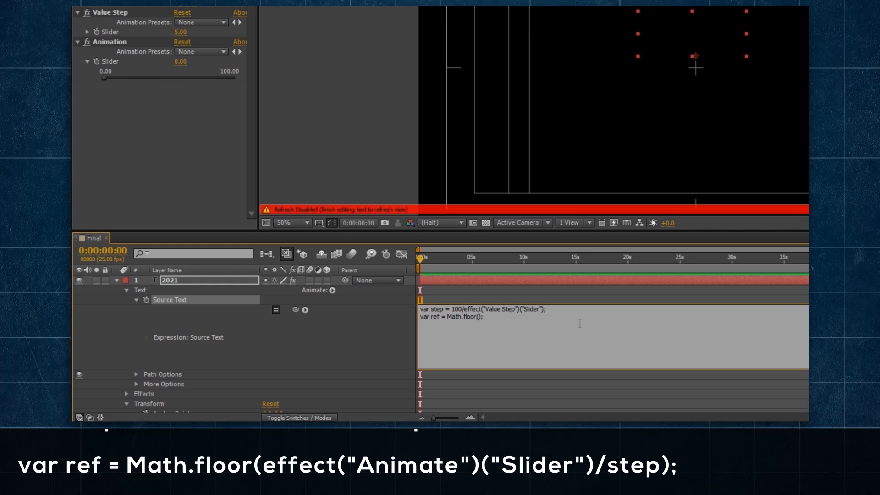
pyautogui.moveTo(296, 309); pyautogui.dragTo(141, 68)
pyautogui.write('/step')
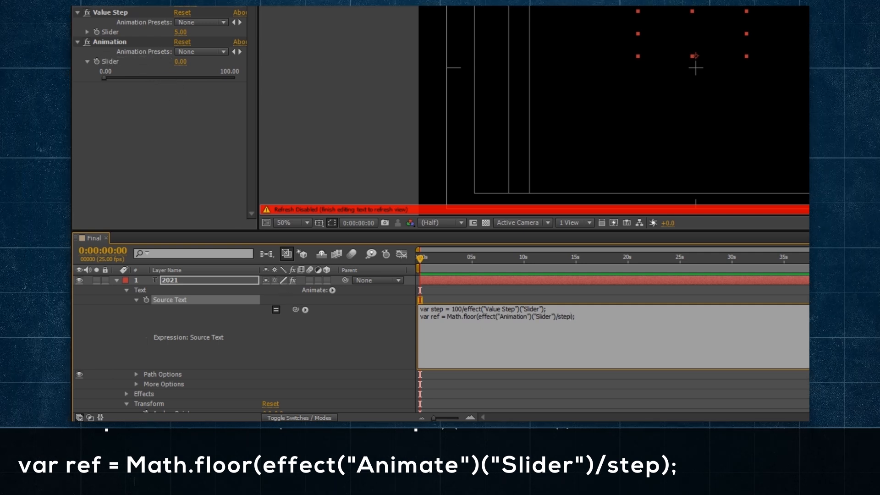
pyautogui.moveTo(470, 317); pyautogui.dragTo(477, 316)
pyautogui.moveTo(492, 316); pyautogui.dragTo(571, 315)
pyautogui.moveTo(451, 317); pyautogui.dragTo(477, 317)
pyautogui.click(436, 317)
pyautogui.click(453, 317)
pyautogui.click(479, 316)
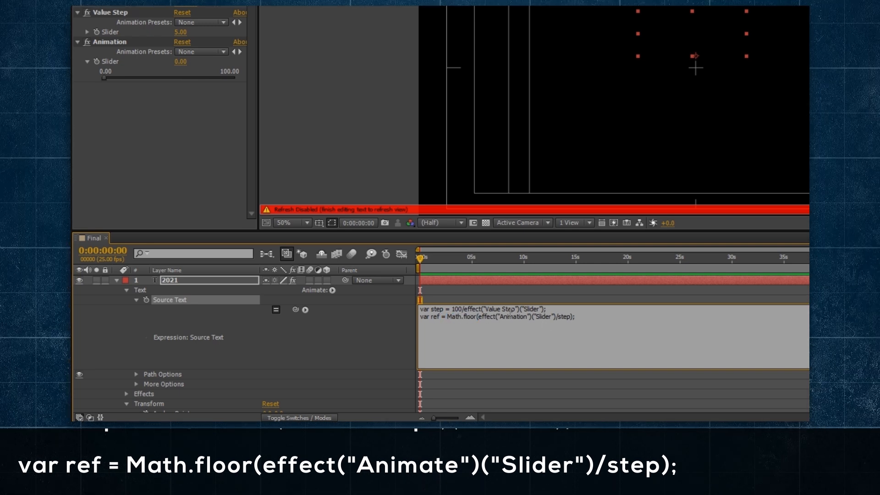
# Add a third Source Text expression line, var src = (effect("Animation")("Slider")%step)/step;, linking to the Animation slider.
pyautogui.click(617, 326)
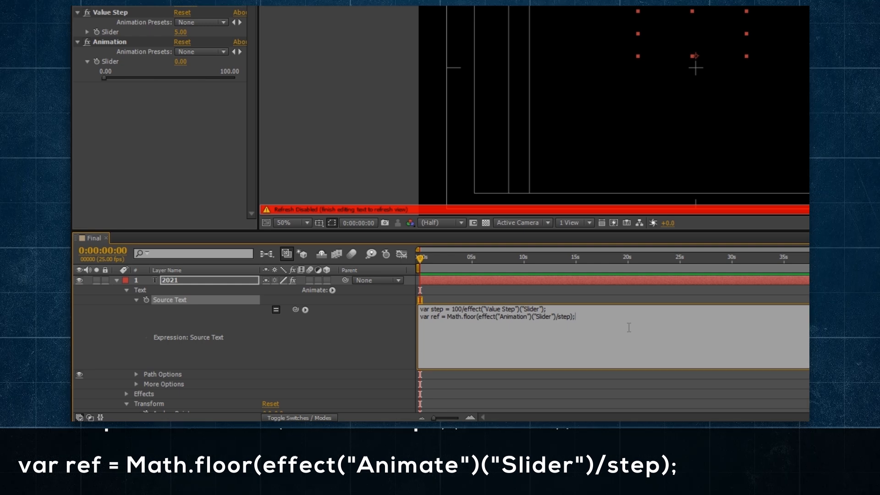
pyautogui.press('Return')
pyautogui.write('var src = ')
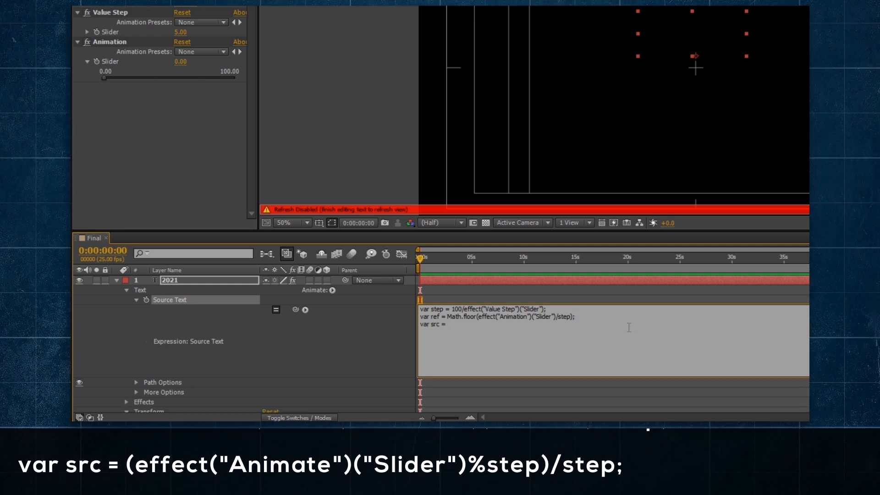
pyautogui.write('(')
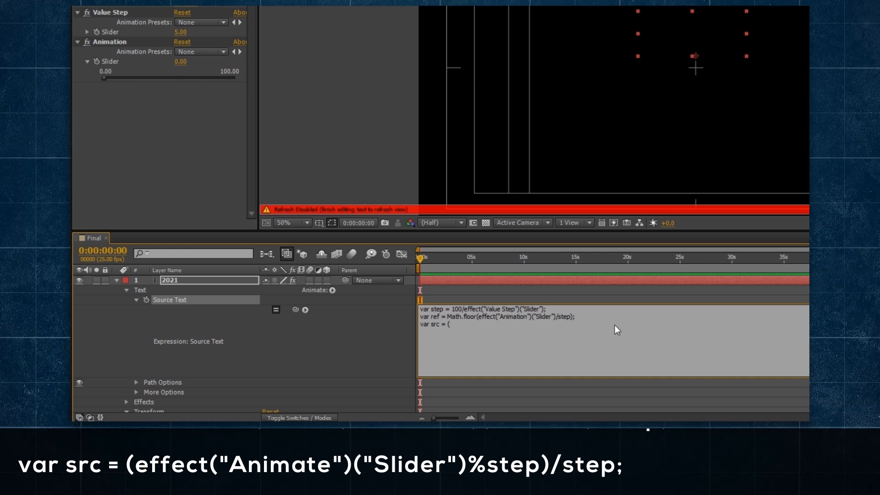
pyautogui.moveTo(295, 310); pyautogui.dragTo(122, 60)
pyautogui.write('%')
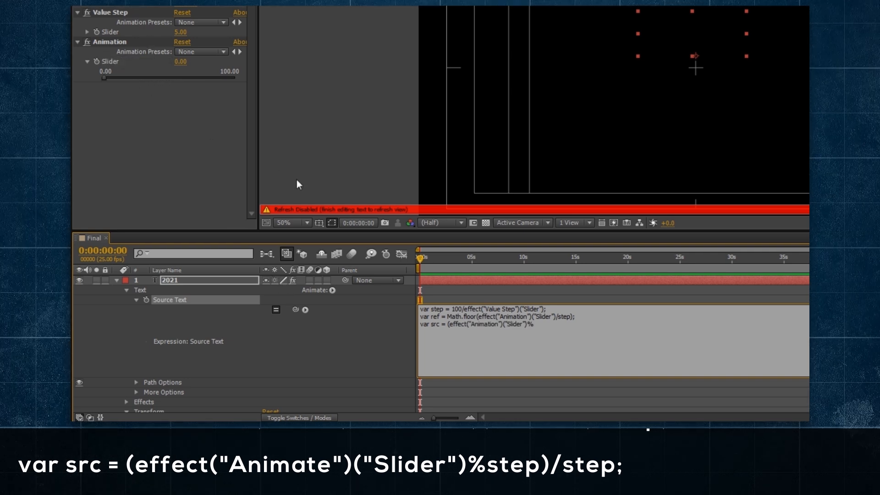
pyautogui.write('step)')
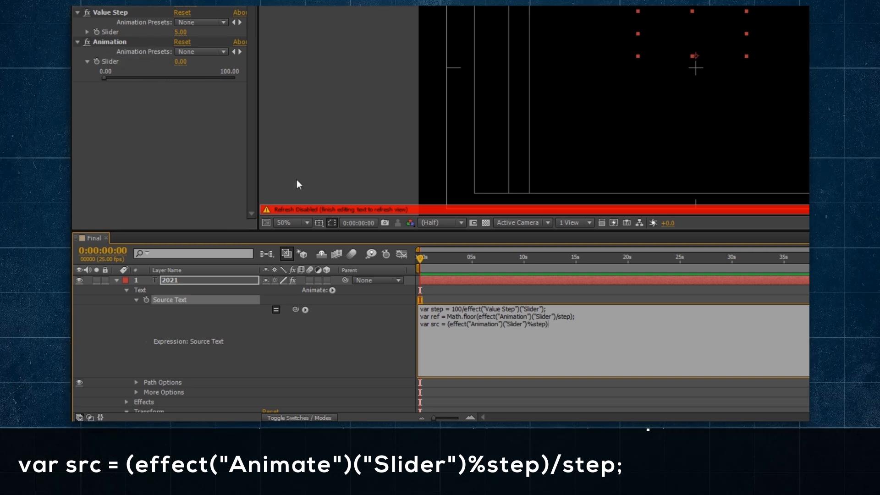
pyautogui.write('/step;')
pyautogui.hotkey('shift', 'Home')
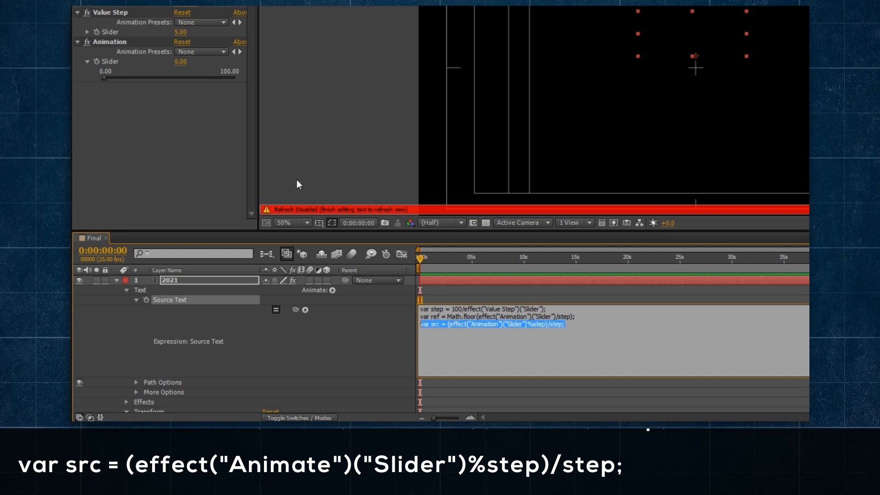
pyautogui.press('End')
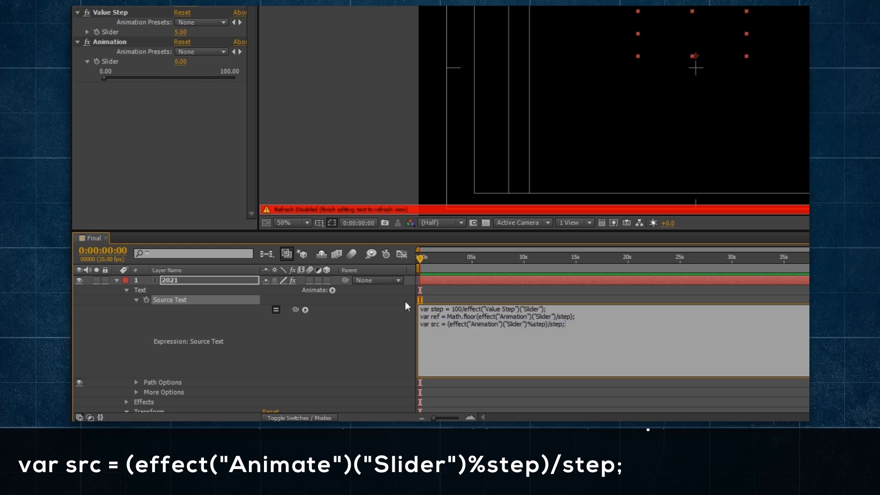
pyautogui.moveTo(431, 316); pyautogui.dragTo(543, 316)
pyautogui.click(577, 319)
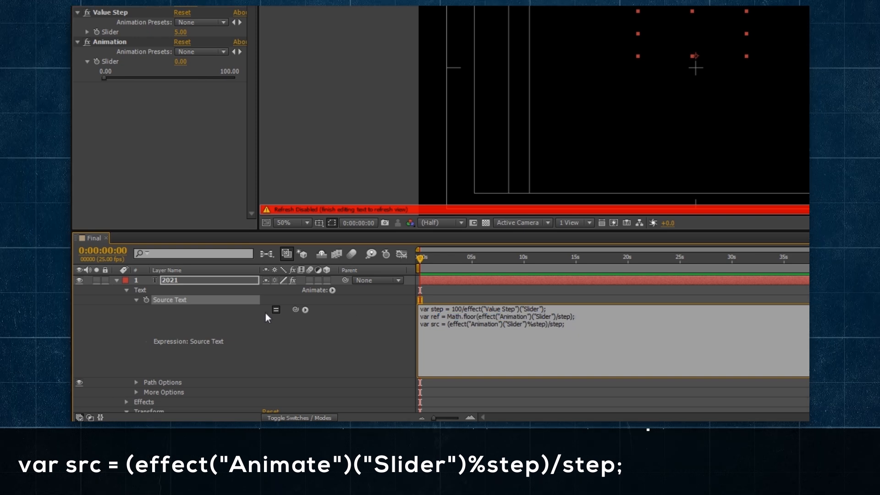
# Add a Source Text expression line, ref = src>0.5?ref + 1 : ref;, separated from the variable declarations by a blank line.
pyautogui.moveTo(423, 325); pyautogui.dragTo(552, 326)
pyautogui.click(546, 326)
pyautogui.click(592, 326)
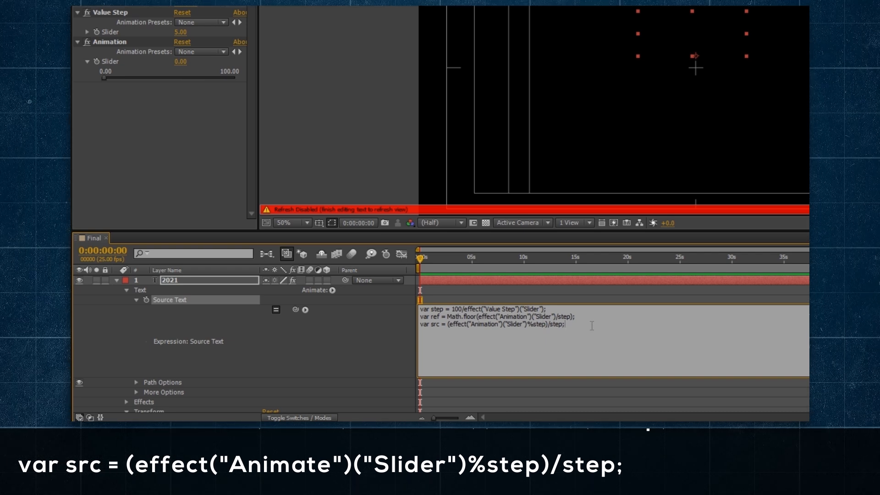
pyautogui.press('Return')
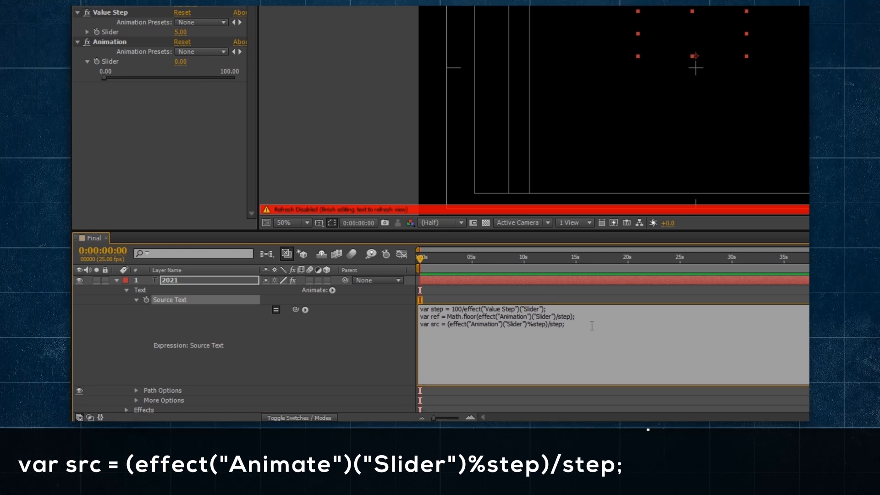
pyautogui.press('Return')
pyautogui.write('ref = src>0.5')
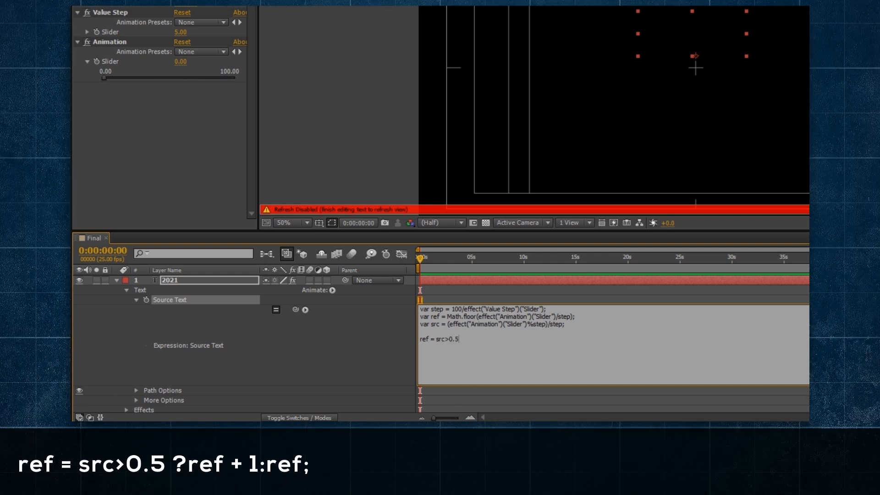
pyautogui.write('?ref')
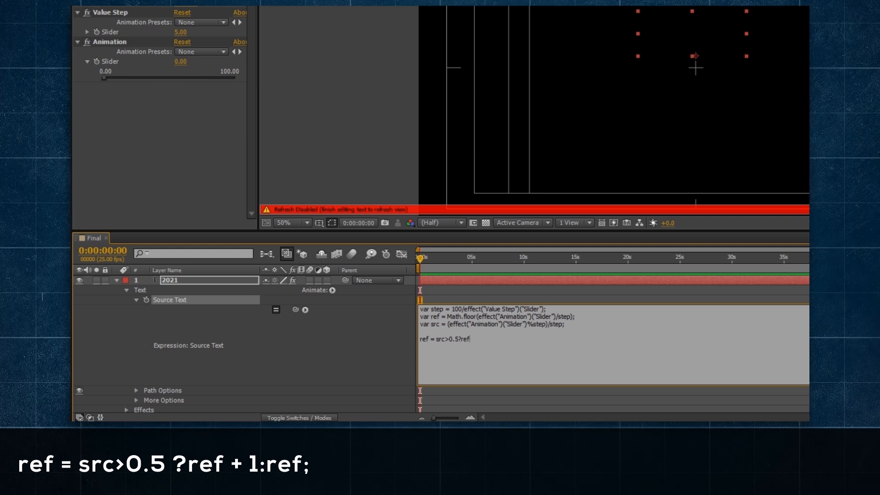
pyautogui.write(' + 1 : ref;')
# Review the terms of the conditional ref line in the Source Text expression.
pyautogui.press('Home')
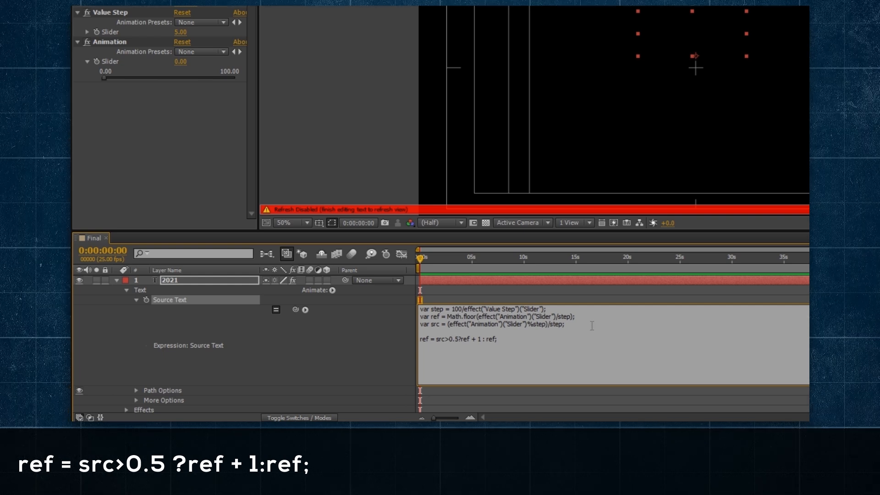
pyautogui.hotkey('shift', 'Right')
pyautogui.hotkey('shift', 'Left')
pyautogui.hotkey('shift', 'Left')
pyautogui.hotkey('shift', 'Left')
pyautogui.hotkey('shift', 'Left')
pyautogui.hotkey('shift', 'Left')
pyautogui.hotkey('shift', 'Left')
pyautogui.hotkey('shift', 'Left')
pyautogui.hotkey('shift', 'Left')
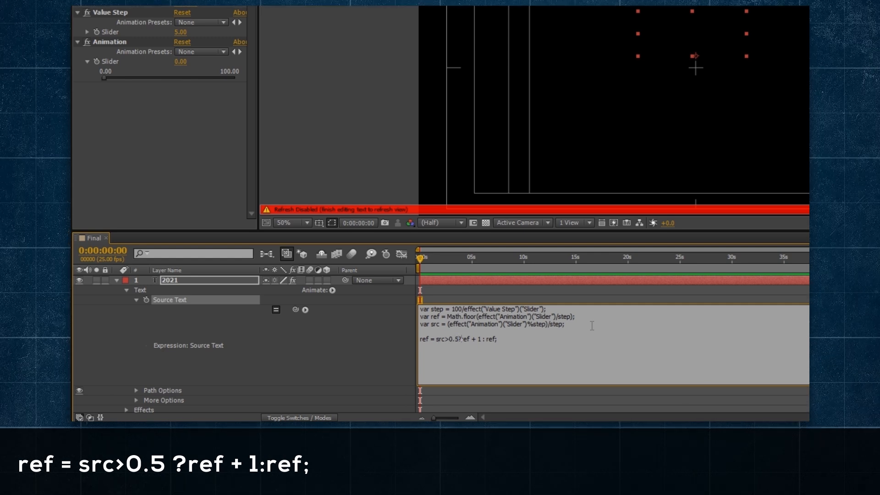
pyautogui.press('Right')
pyautogui.hotkey('shift', 'Right')
pyautogui.press('Right')
pyautogui.hotkey('shift', 'Right')
pyautogui.hotkey('shift', 'Right')
pyautogui.hotkey('shift', 'Right')
pyautogui.press('Right')
pyautogui.press('Right')
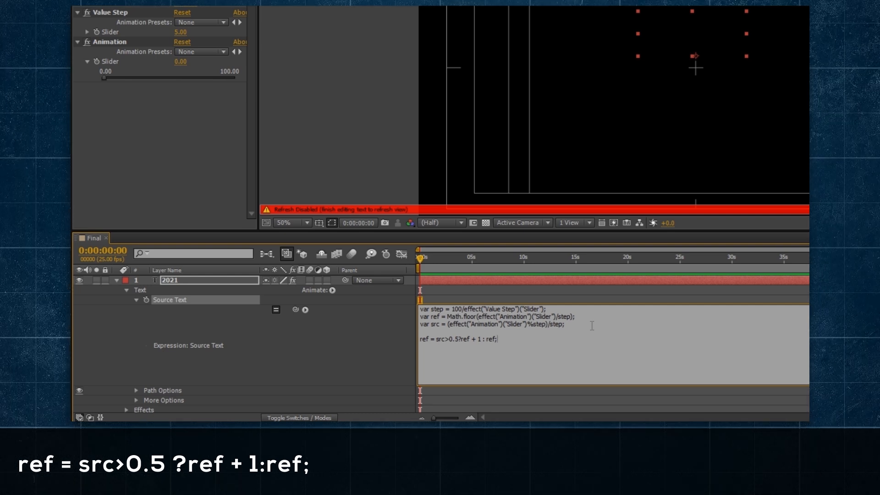
# Add a blank line and a value = Math.floor(linear()); line to the end of the Source Text expression.
pyautogui.press('Return')
pyautogui.press('Return')
pyautogui.write('value')
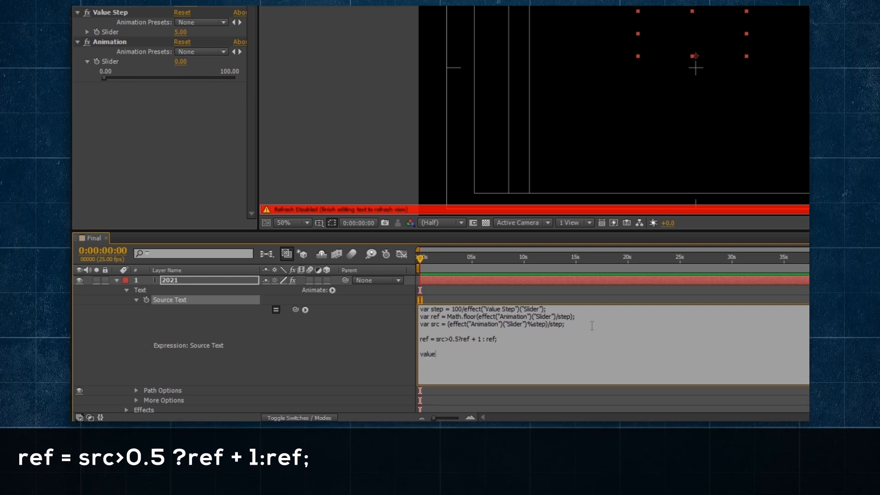
pyautogui.write(' = Math.floo')
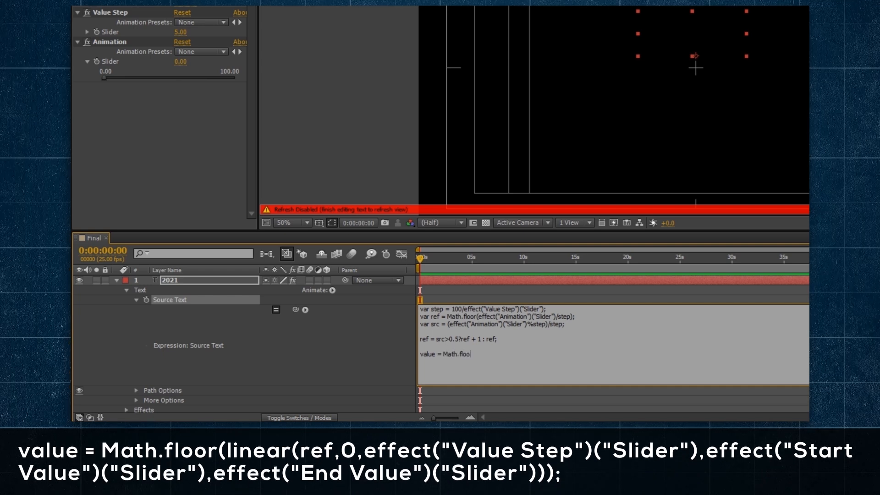
pyautogui.write('r(line);')
pyautogui.press('Left')
pyautogui.press('Left')
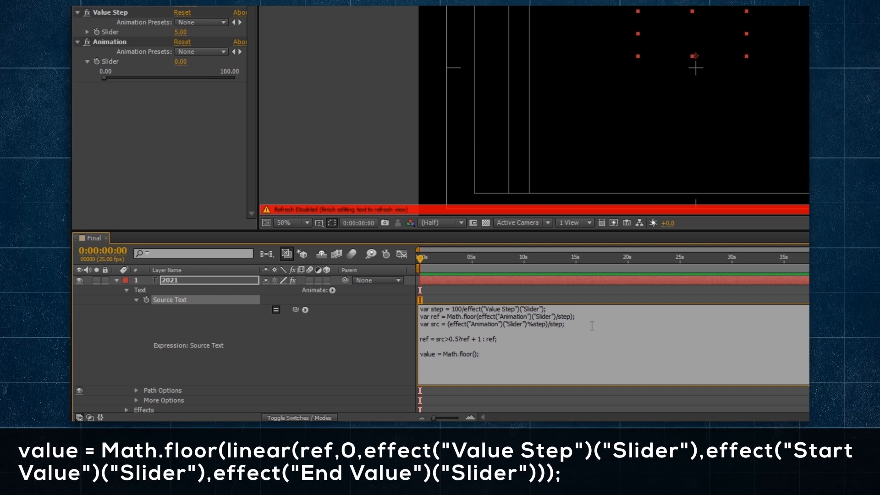
pyautogui.write('linear()')
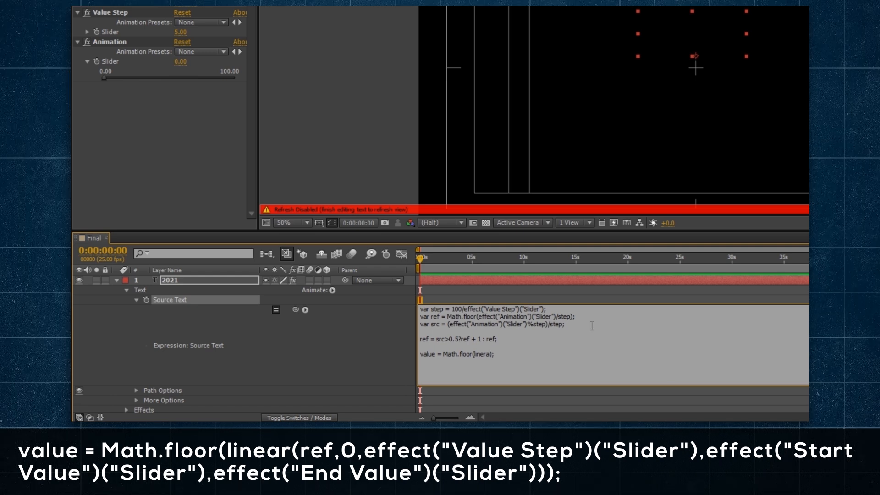
pyautogui.press('Left')
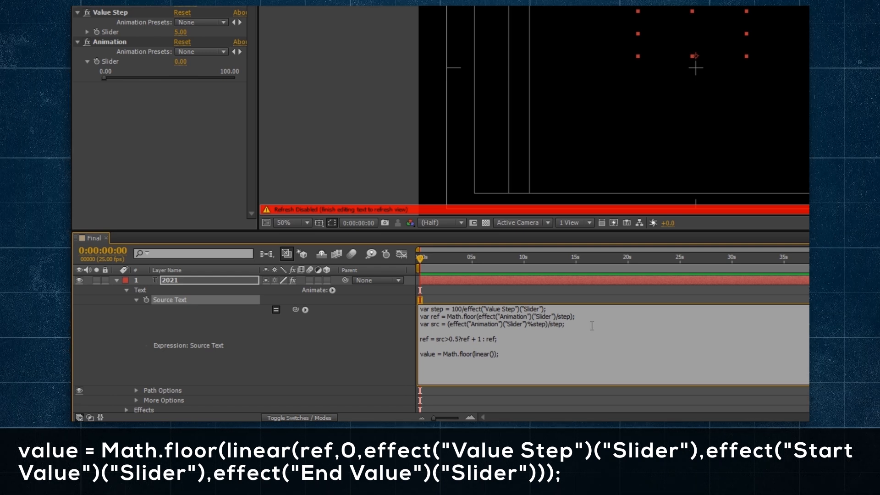
# Review the linear() and Math.floor parts of the value line in the Source Text expression.
pyautogui.hotkey('shift', 'Left')
pyautogui.hotkey('shift', 'Left')
pyautogui.hotkey('shift', 'Left')
pyautogui.hotkey('shift', 'Left')
pyautogui.hotkey('shift', 'Left')
pyautogui.hotkey('shift', 'Left')
pyautogui.hotkey('shift', 'Left')
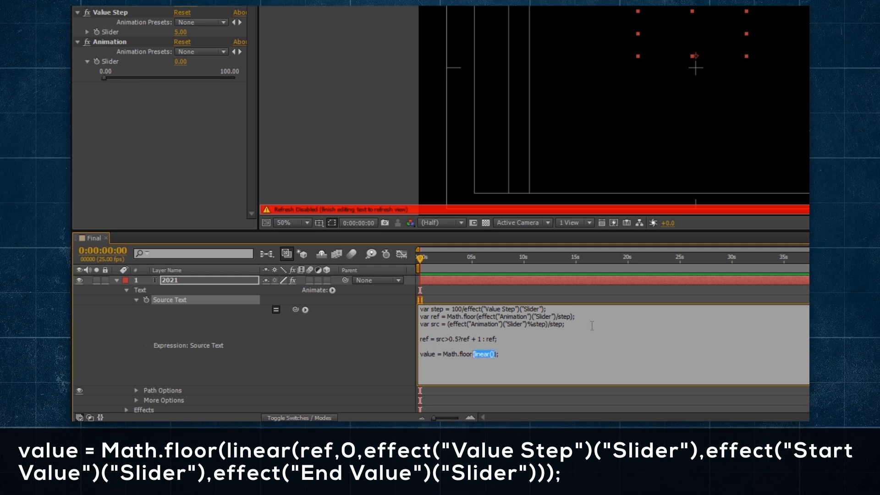
pyautogui.hotkey('shift', 'Left')
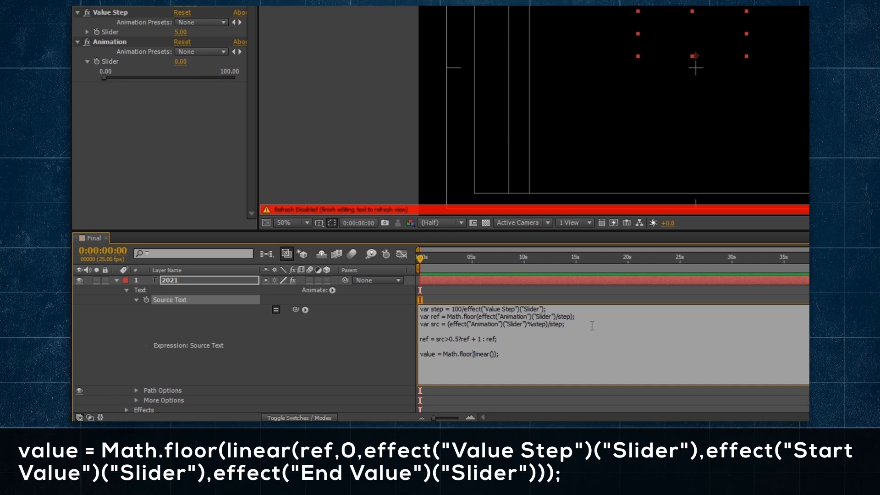
pyautogui.press('Left')
pyautogui.hotkey('shift', 'Left')
pyautogui.hotkey('shift', 'Left')
pyautogui.hotkey('shift', 'Left')
pyautogui.hotkey('shift', 'Left')
pyautogui.hotkey('shift', 'Left')
pyautogui.hotkey('shift', 'Left')
pyautogui.hotkey('shift', 'Left')
pyautogui.hotkey('shift', 'Left')
pyautogui.hotkey('shift', 'Left')
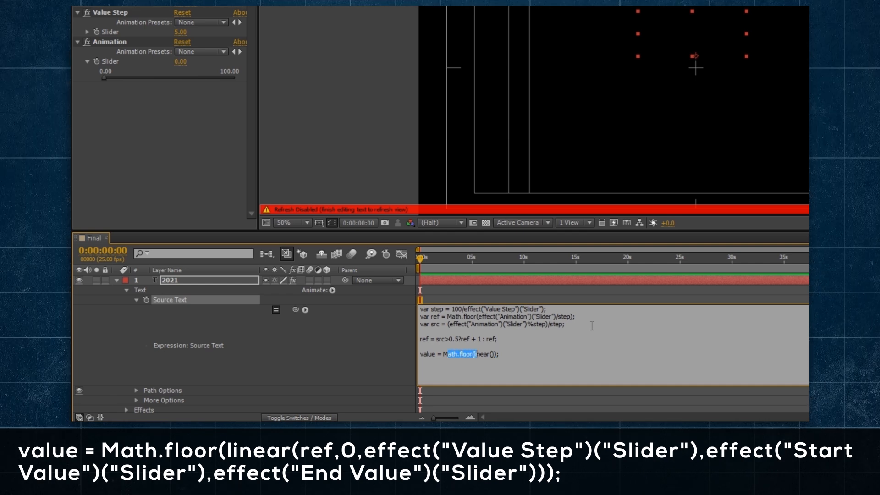
pyautogui.press('Right')
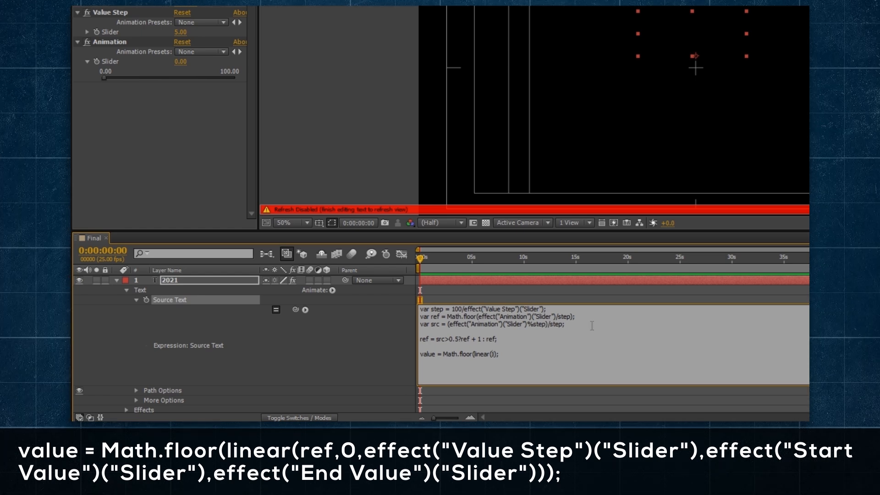
# Fill the first linear() arguments with ref, 0 and a link to the Value Step slider.
pyautogui.write('ref')
pyautogui.write(',0')
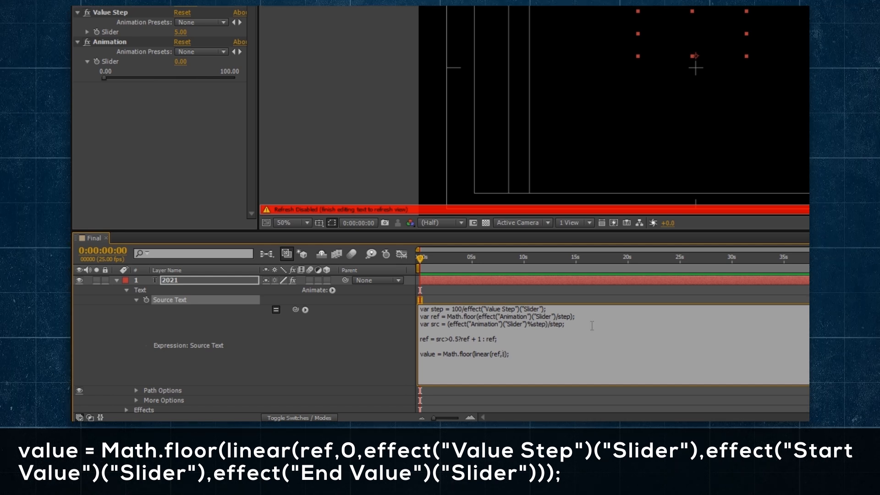
pyautogui.write(',')
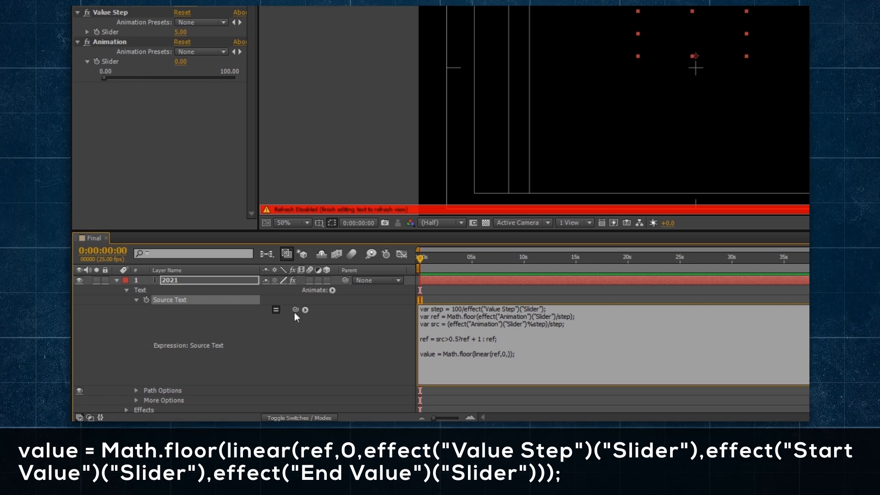
pyautogui.moveTo(295, 310); pyautogui.dragTo(124, 34)
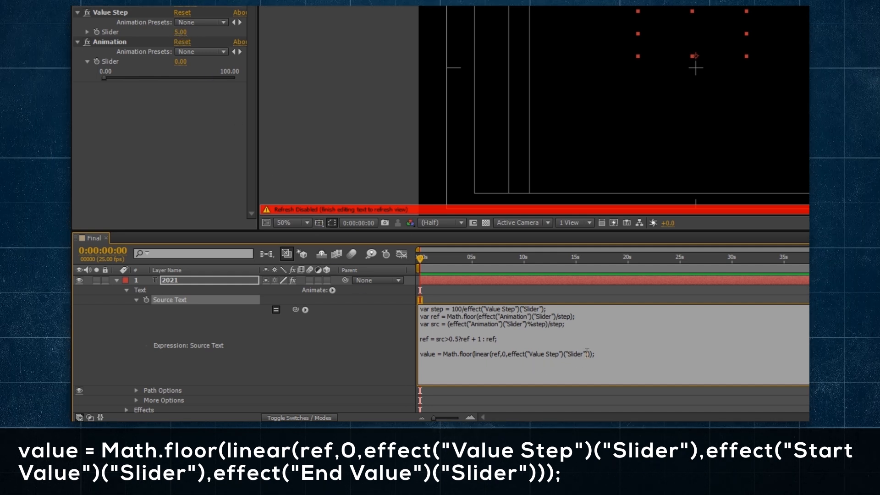
# Complete the linear() arguments with links to the Start Value and End Value sliders, separated by commas.
pyautogui.write(',')
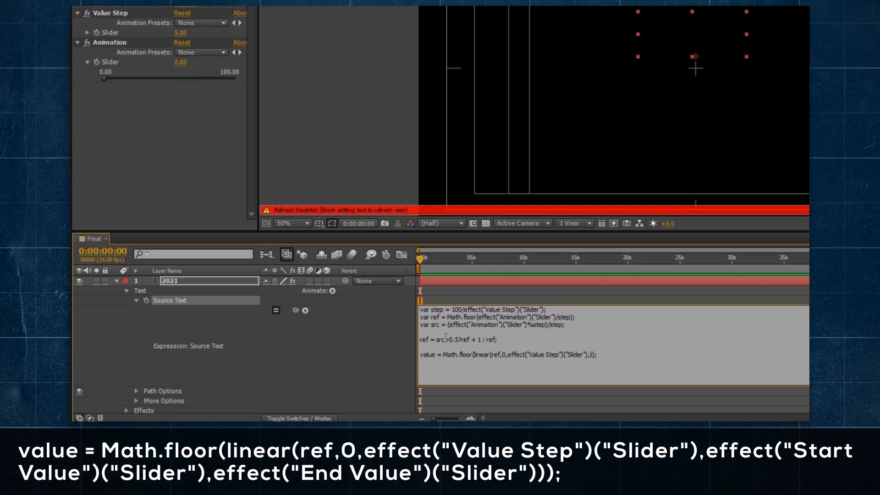
pyautogui.moveTo(296, 310); pyautogui.dragTo(173, 93)
pyautogui.moveTo(173, 134); pyautogui.dragTo(111, 13)
pyautogui.write(',')
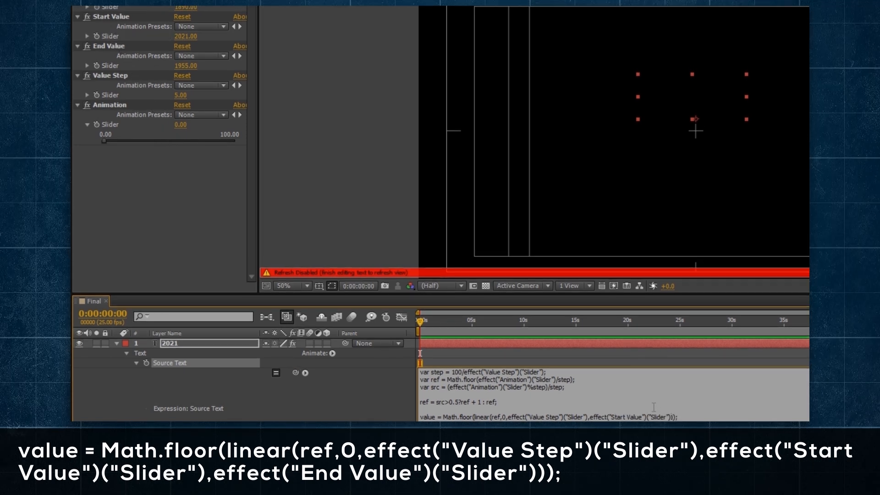
pyautogui.moveTo(295, 373); pyautogui.dragTo(112, 64)
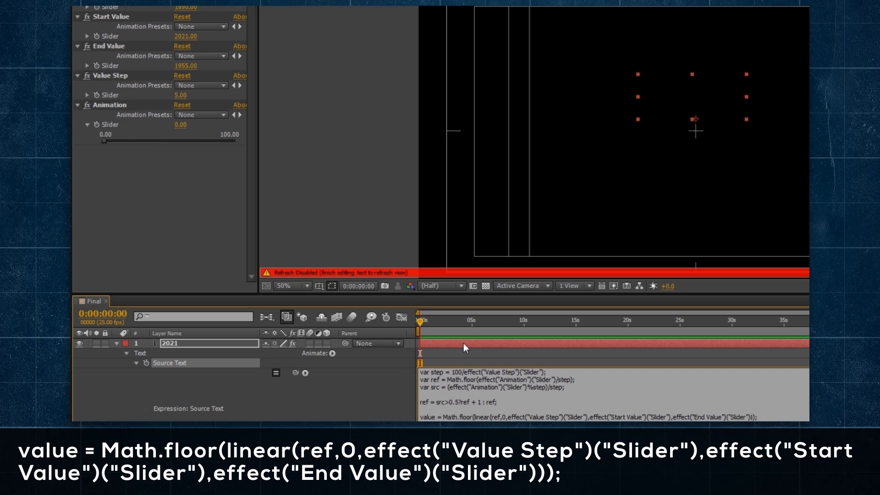
# Add an if(ref==0){ value = ""; } block at the end of the Source Text expression and apply it.
pyautogui.press('Return')
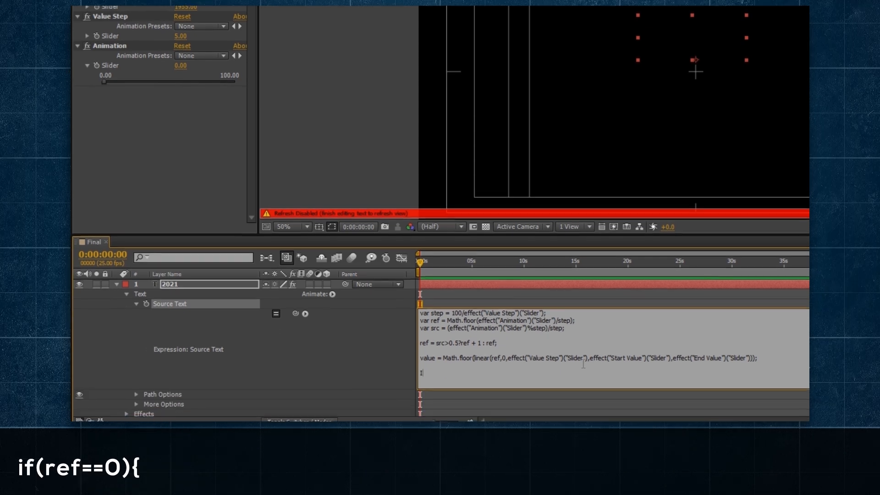
pyautogui.write('f(ref')
pyautogui.press('BackSpace')
pyautogui.press('BackSpace')
pyautogui.press('BackSpace')
pyautogui.press('BackSpace')
pyautogui.press('BackSpace')
pyautogui.write('if(ref')
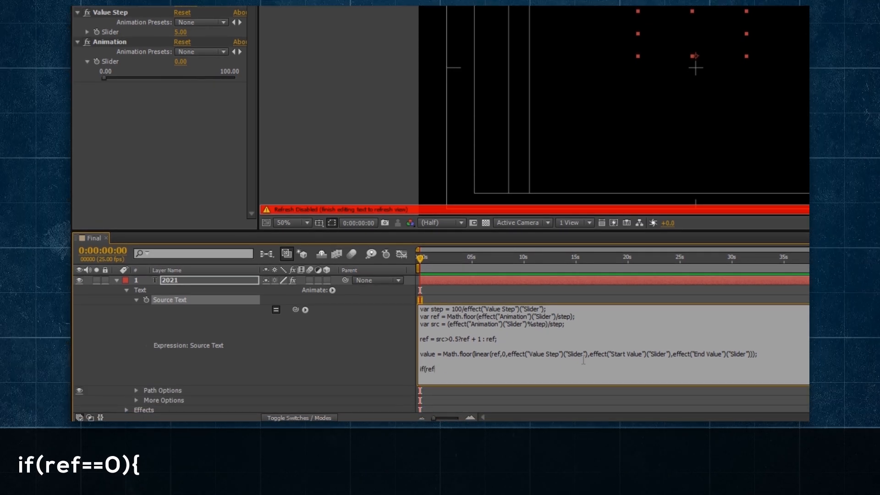
pyautogui.write('==0){')
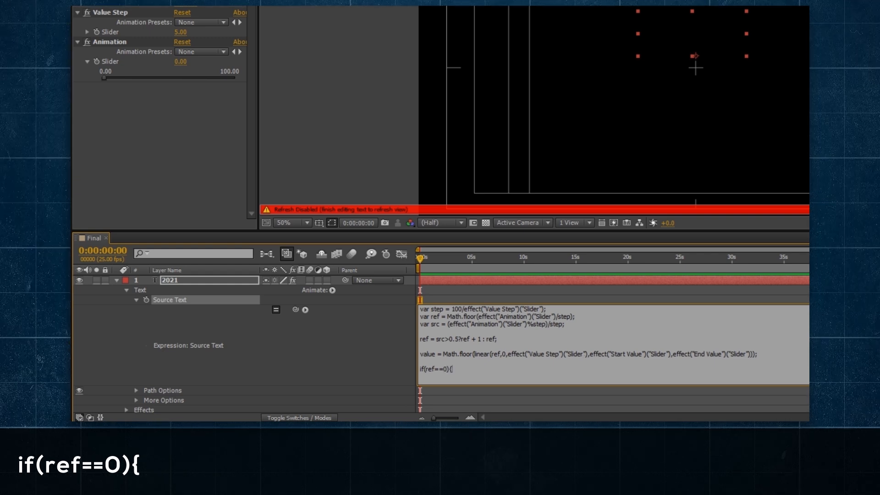
pyautogui.press('Return')
pyautogui.press('Return')
pyautogui.write('}')
pyautogui.press('Up')
pyautogui.write('value')
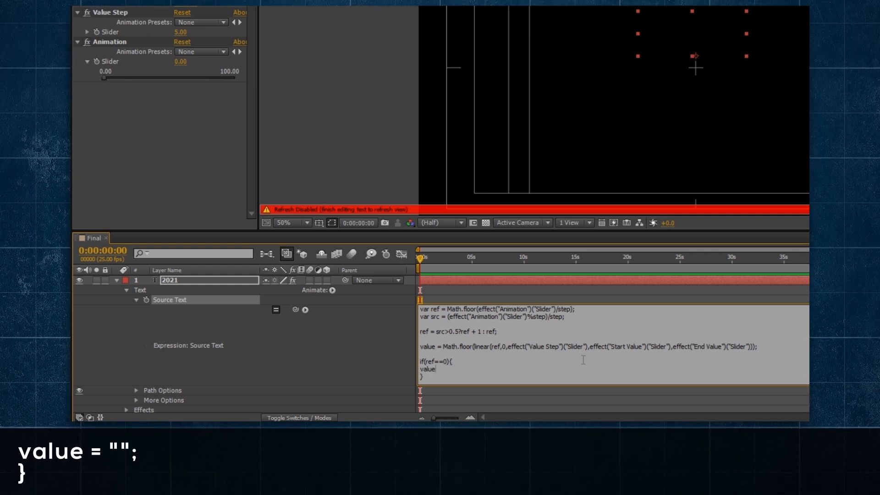
pyautogui.write(' = "";')
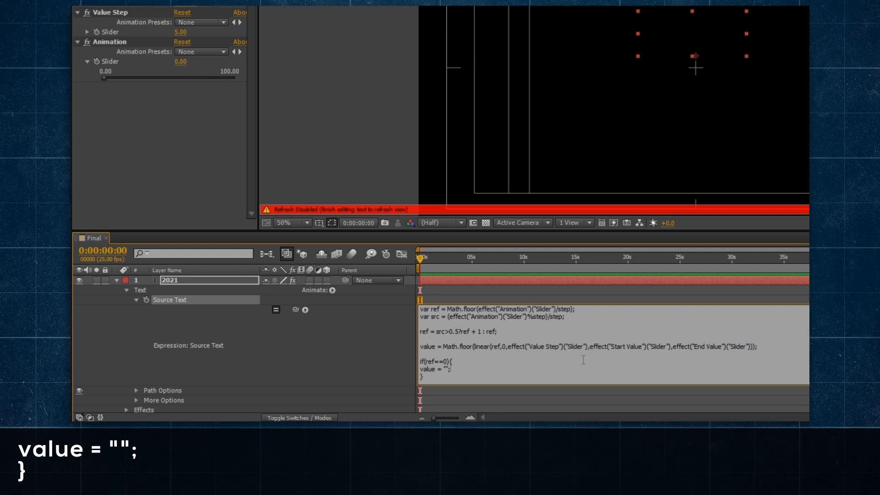
pyautogui.press('KP_Enter')
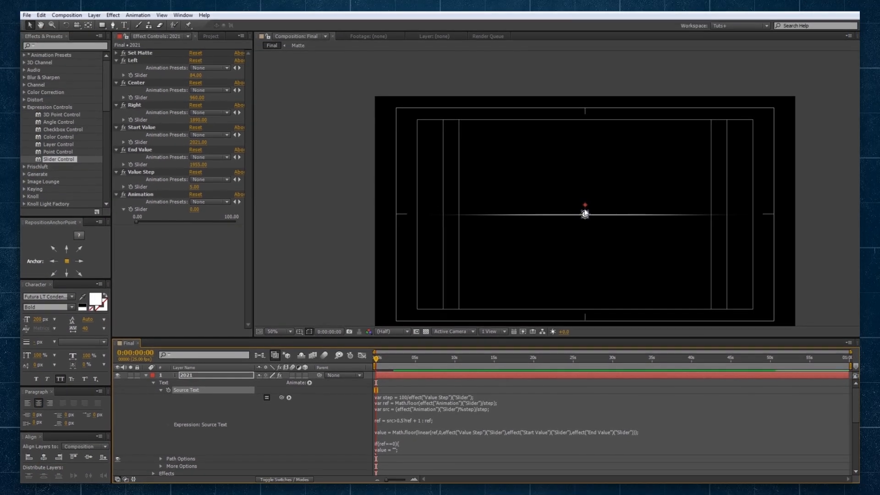
# Delete the if(ref==0) block from the Source Text expression, testing the title with the Animation slider before and after.
pyautogui.moveTo(137, 224)
pyautogui.mouseDown()
pyautogui.moveTo(209, 211)
pyautogui.moveTo(130, 220)
pyautogui.mouseUp()
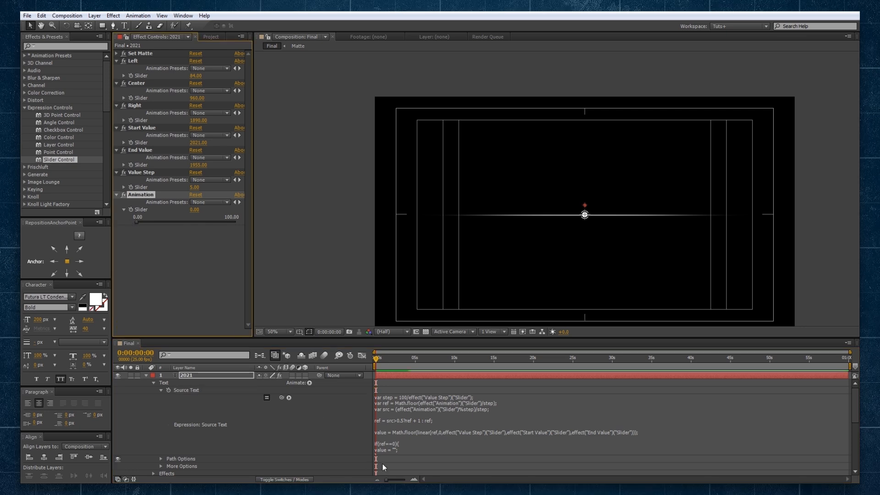
pyautogui.click(400, 452)
pyautogui.click(400, 451)
pyautogui.scroll(-1, 401, 452)
pyautogui.moveTo(400, 451); pyautogui.dragTo(373, 437)
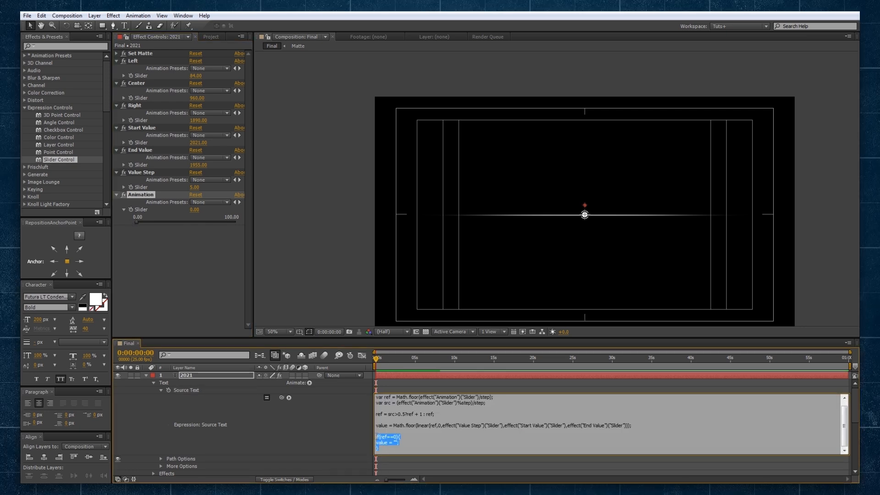
pyautogui.press('BackSpace')
pyautogui.click(277, 204)
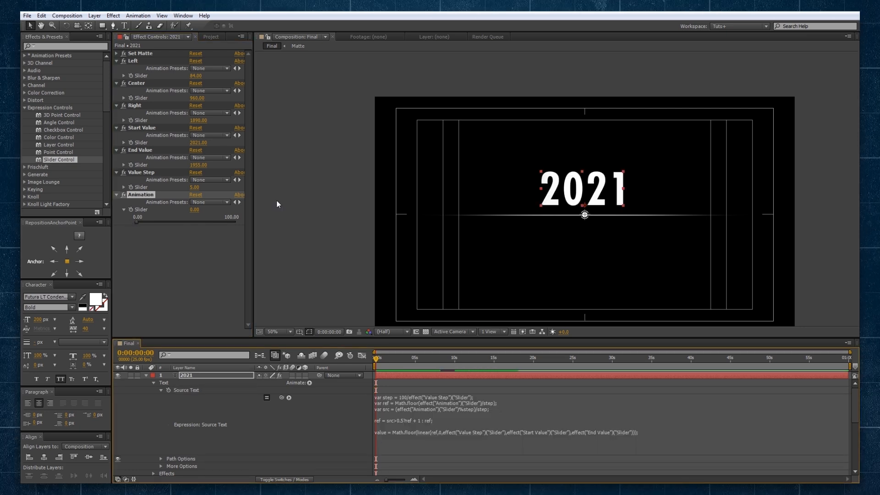
pyautogui.moveTo(138, 222)
pyautogui.mouseDown()
pyautogui.moveTo(239, 219)
pyautogui.moveTo(125, 219)
pyautogui.mouseUp()
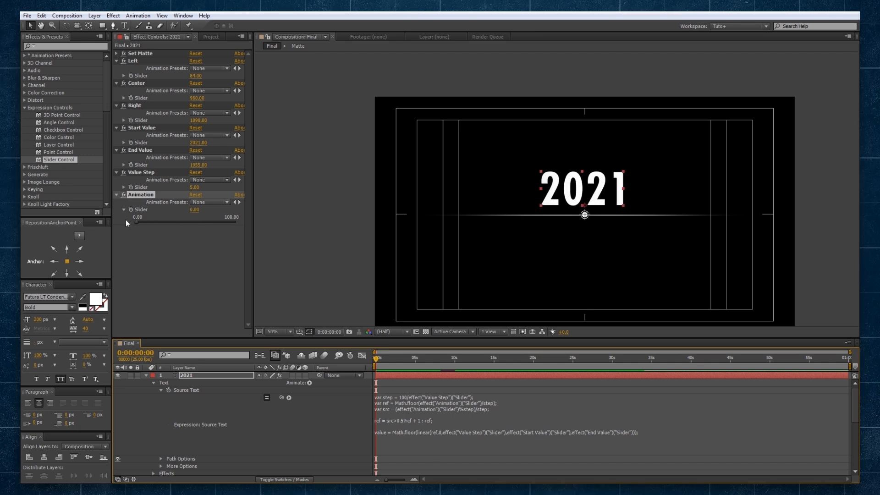
# Set the first keyframe for the Animation slider at 0:00:00:07 and locate it in the timeline.
pyautogui.moveTo(850, 352); pyautogui.dragTo(444, 352)
pyautogui.moveTo(377, 361); pyautogui.dragTo(393, 360)
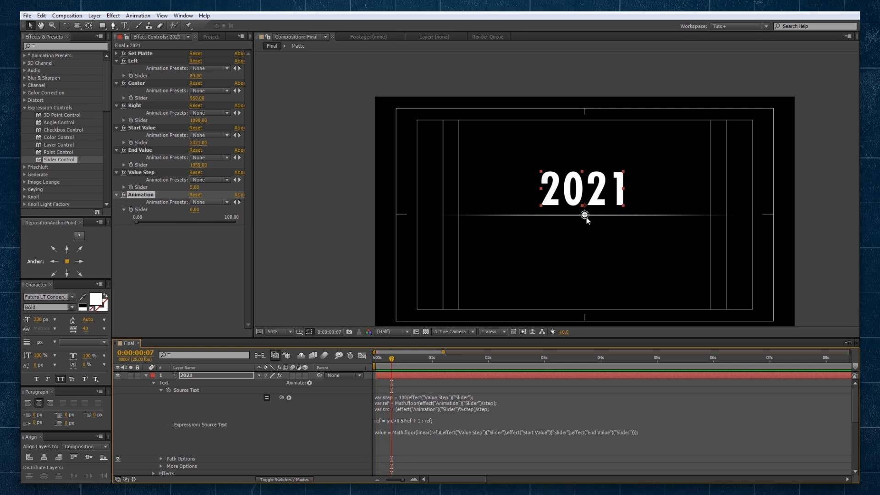
pyautogui.click(130, 210)
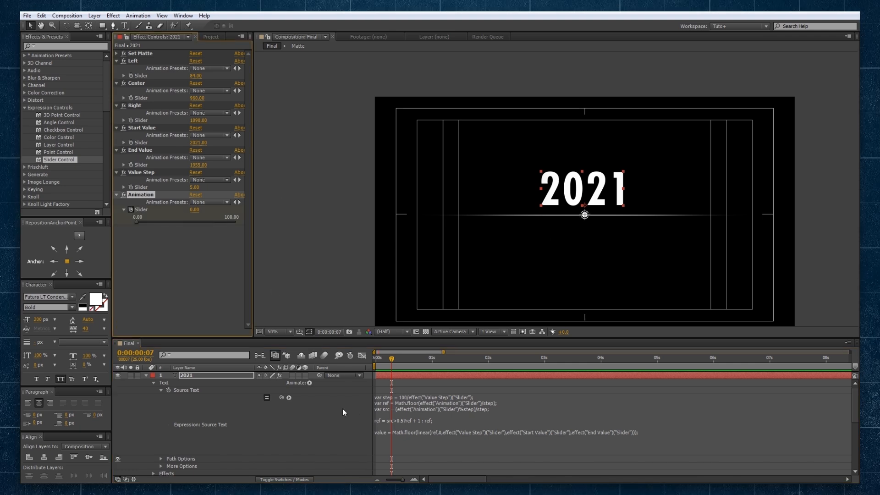
pyautogui.scroll(-3, 350, 418)
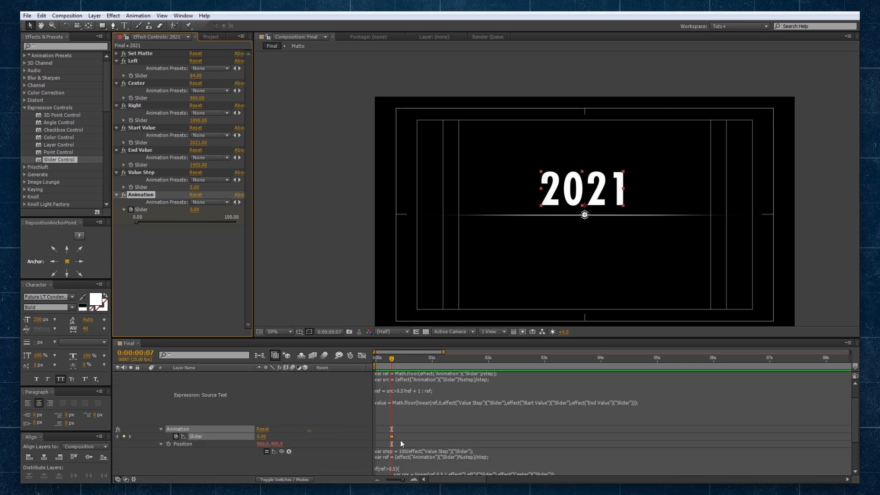
# Add a second keyframe for the Animation slider at 0:00:01:02 with a value of 100.
pyautogui.moveTo(397, 357); pyautogui.dragTo(436, 358)
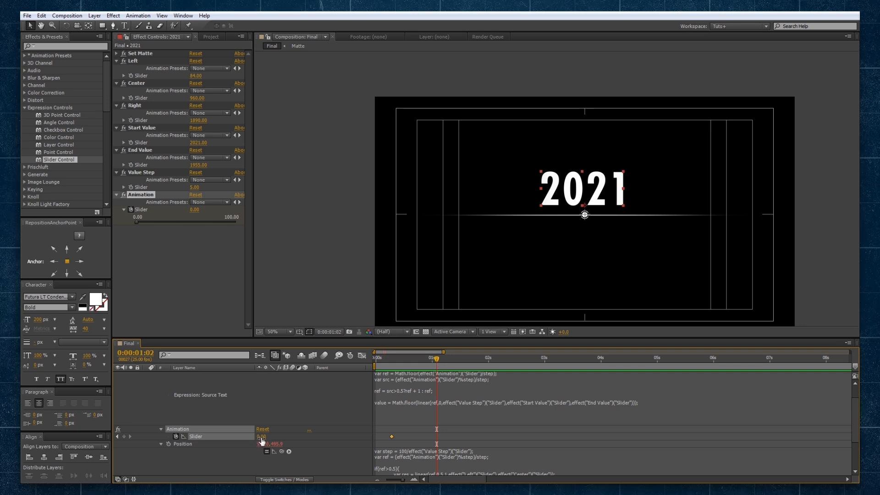
pyautogui.moveTo(266, 437); pyautogui.dragTo(275, 441)
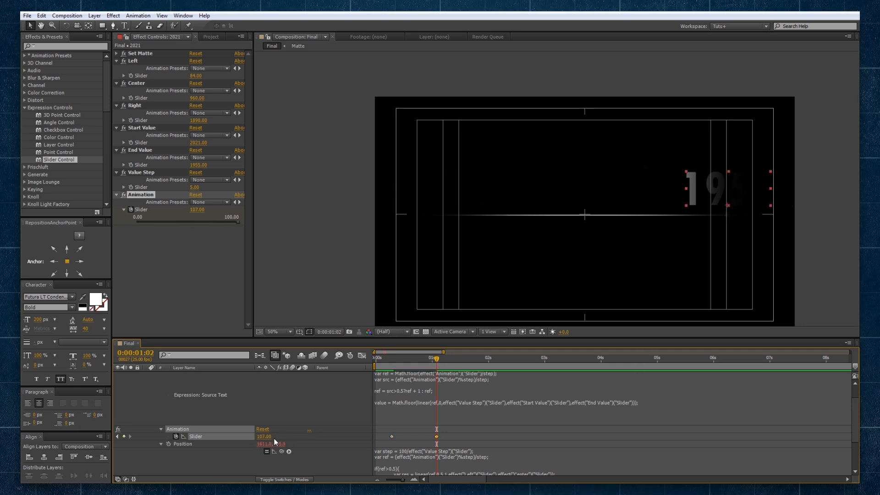
pyautogui.write('100')
pyautogui.press('Return')
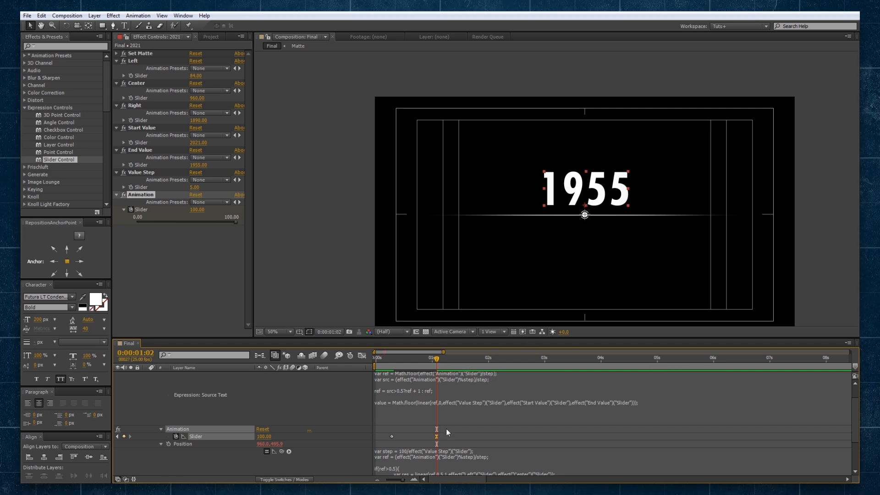
# Easy-ease the Animation slider's 100 keyframe, lengthen its incoming ease in the graph editor, and play back the motion.
pyautogui.press('F9')
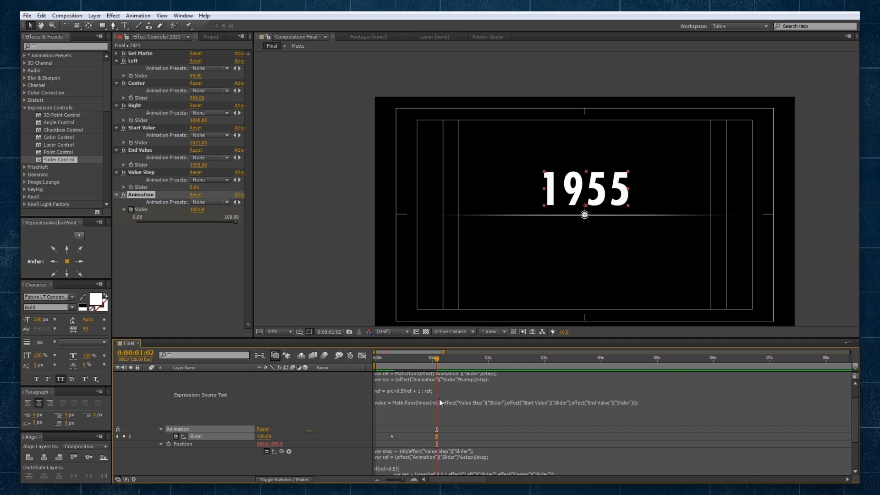
pyautogui.click(362, 356)
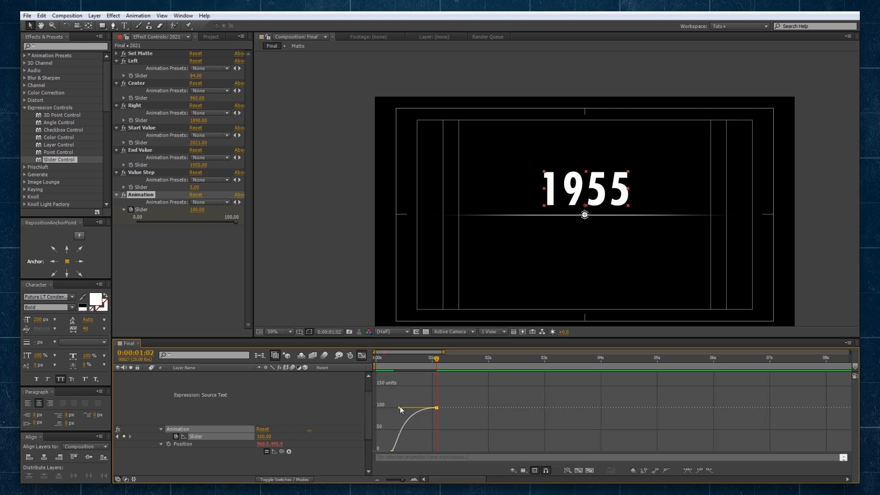
pyautogui.click(392, 361)
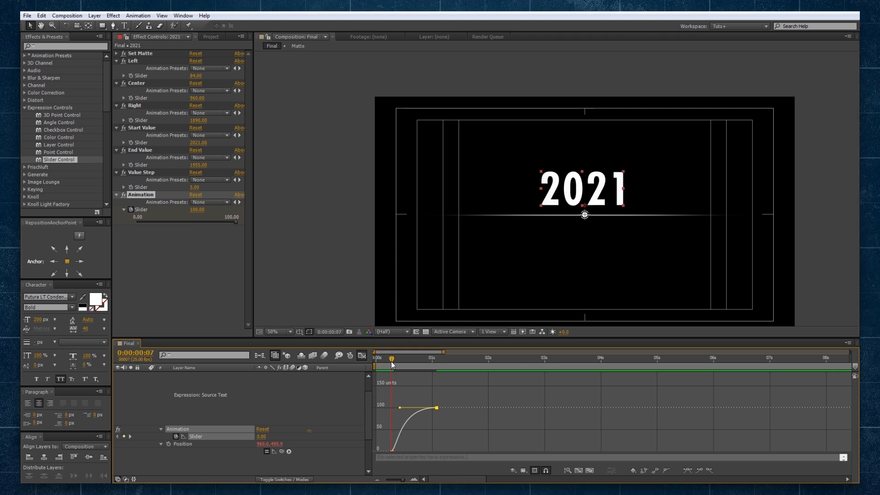
pyautogui.click(361, 357)
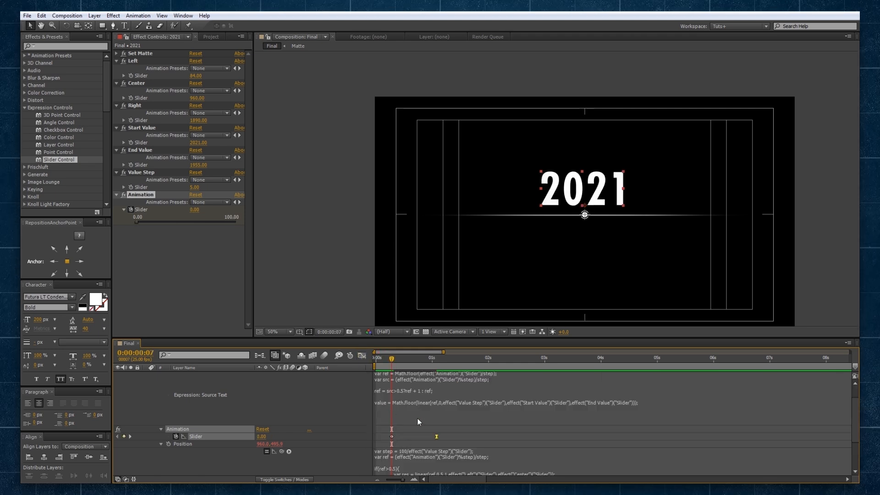
pyautogui.press('space')
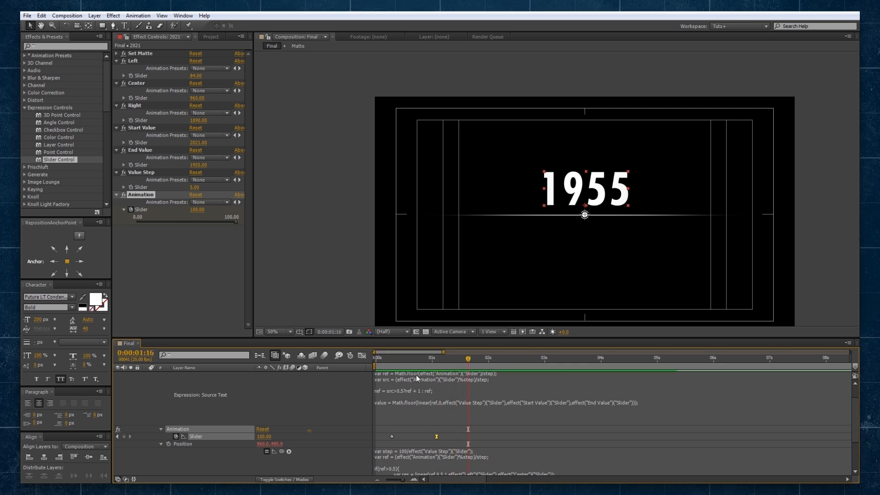
pyautogui.click(361, 356)
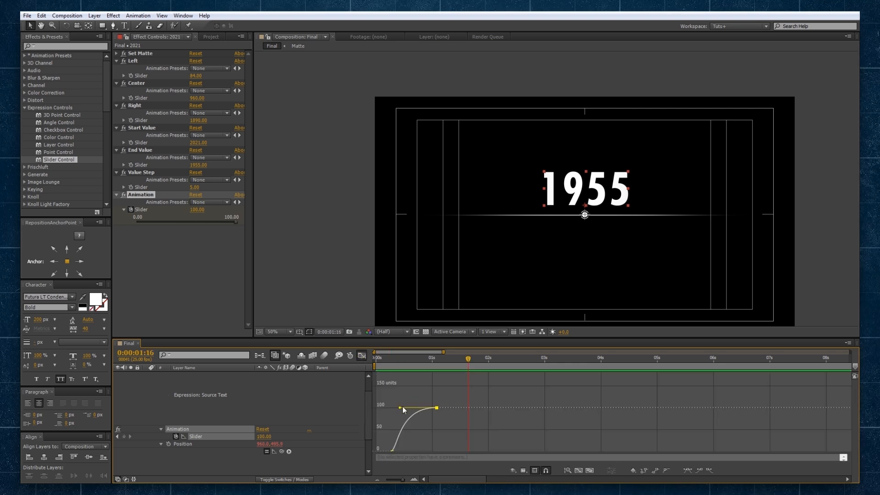
pyautogui.click(360, 356)
# Move the Animation slider's end keyframe to about 0:00:02:03 and play back the slower count.
pyautogui.moveTo(436, 436); pyautogui.dragTo(496, 436)
pyautogui.click(395, 358)
pyautogui.press('space')
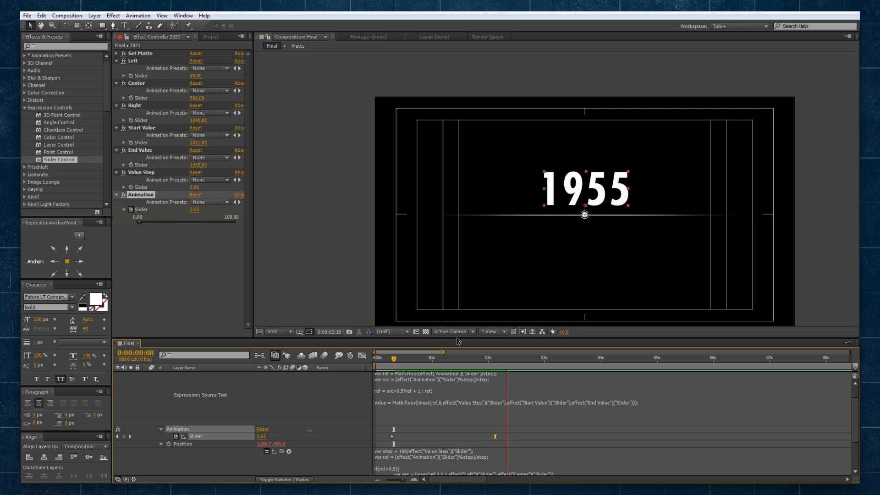
# Add an overshoot keyframe of 100.2 for the Animation slider at 0:00:02:01 and play back the result.
pyautogui.click(441, 362)
pyautogui.moveTo(441, 365); pyautogui.dragTo(491, 361)
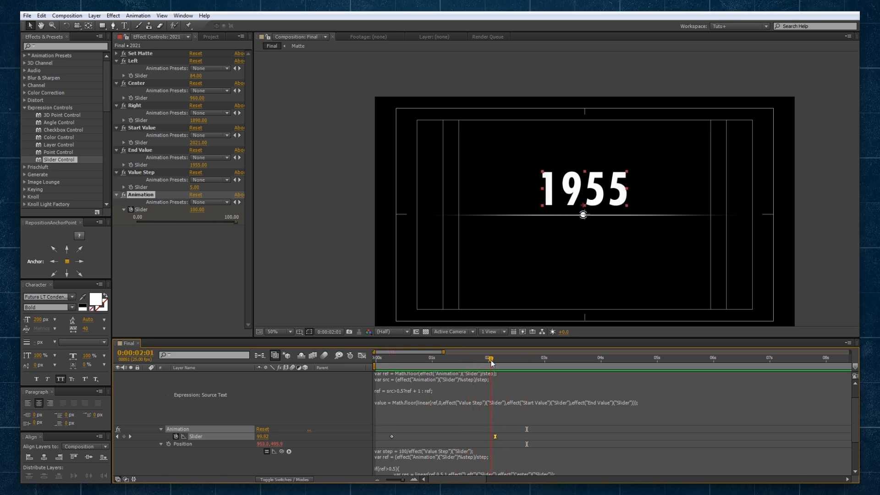
pyautogui.click(263, 436)
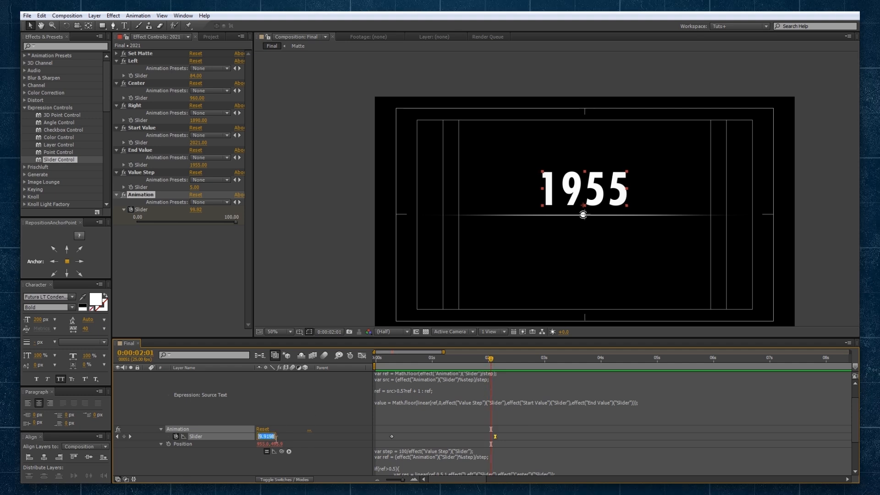
pyautogui.write('100.')
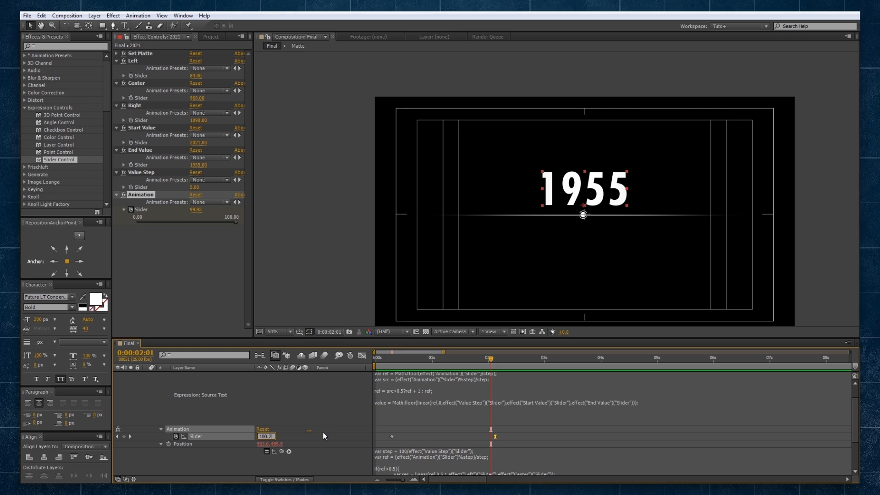
pyautogui.write('2')
pyautogui.press('Return')
pyautogui.click(361, 355)
pyautogui.click(361, 355)
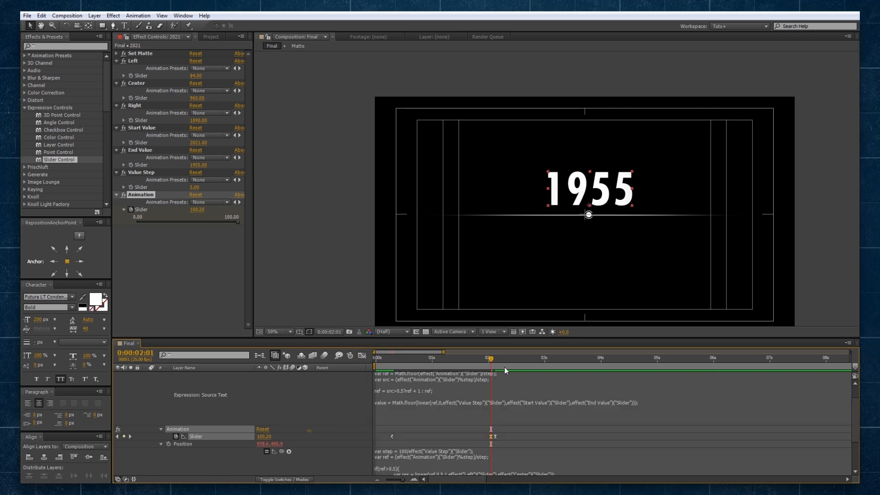
pyautogui.moveTo(491, 358); pyautogui.dragTo(405, 360)
pyautogui.press('space')
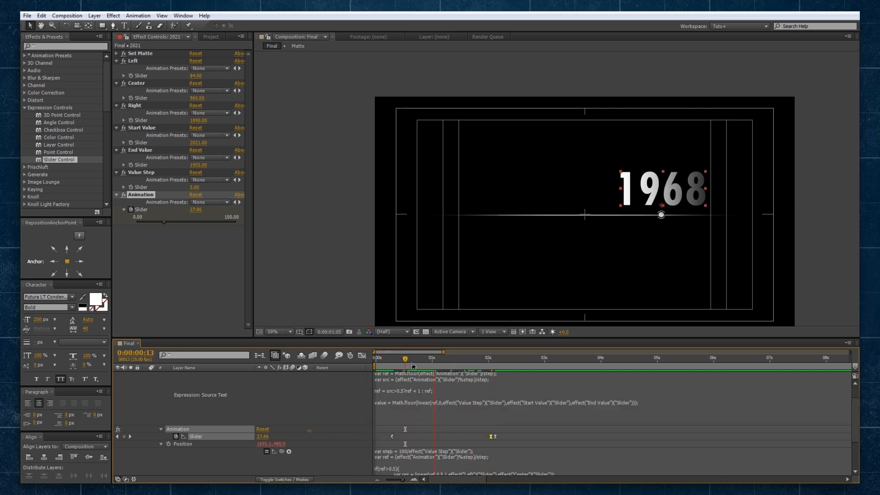
pyautogui.press('space')
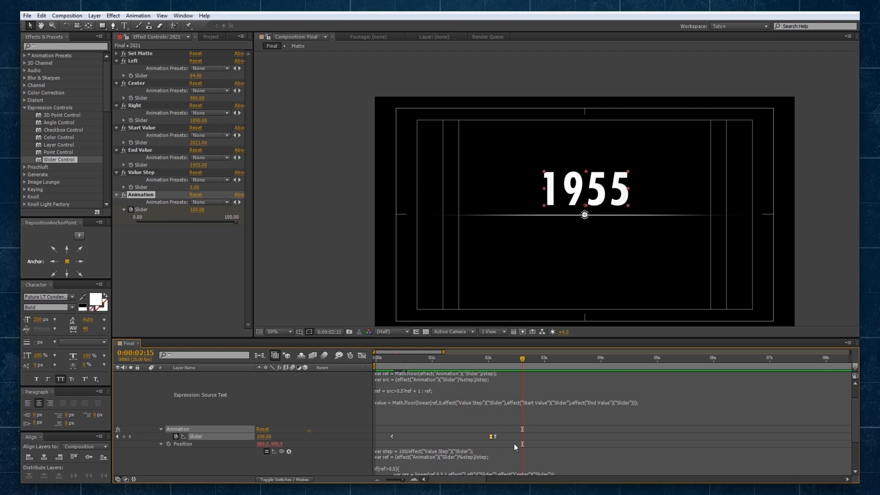
# Shift the Animation slider's last keyframe to about 0:00:02:10, playing back the animation to judge the overshoot timing.
pyautogui.moveTo(495, 436); pyautogui.dragTo(525, 436)
pyautogui.click(478, 360)
pyautogui.press('space')
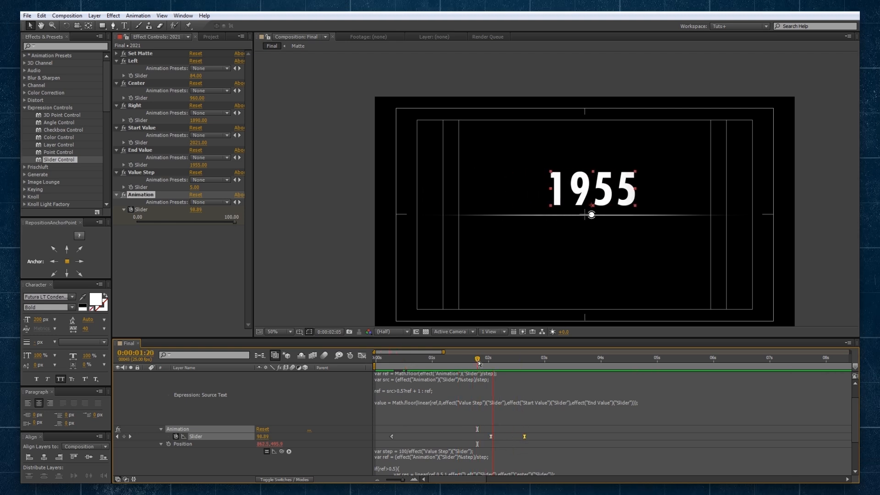
pyautogui.press('space')
pyautogui.moveTo(491, 360); pyautogui.dragTo(385, 359)
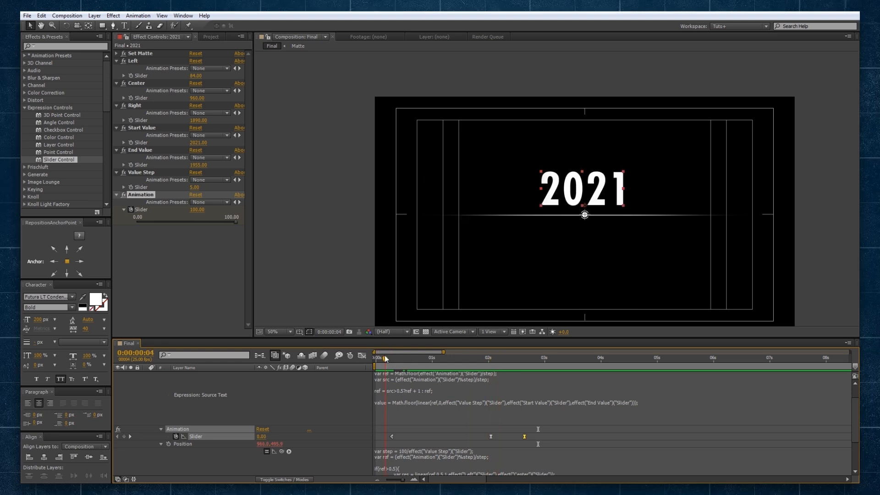
pyautogui.press('space')
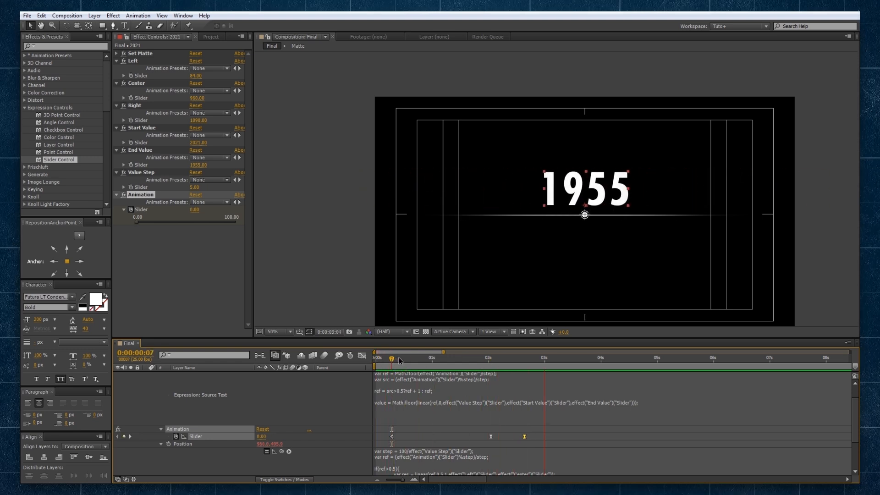
pyautogui.moveTo(517, 438); pyautogui.dragTo(511, 438)
pyautogui.moveTo(491, 362); pyautogui.dragTo(517, 359)
pyautogui.press('space')
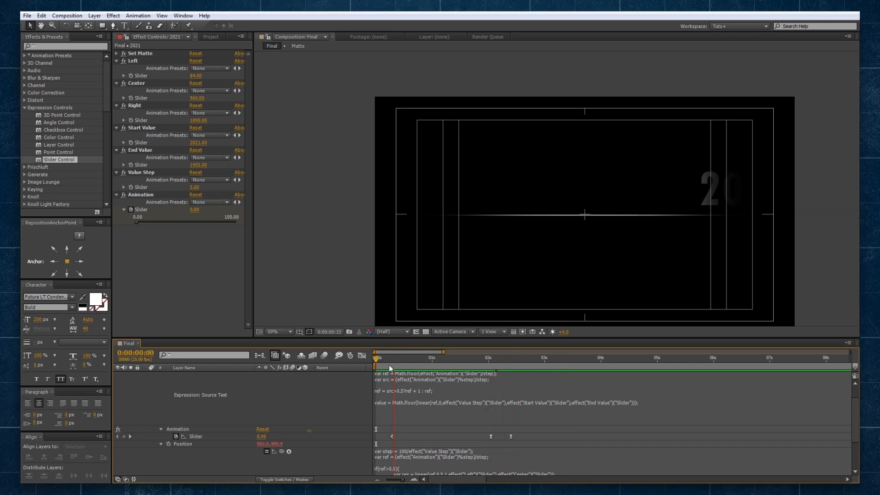
# Add an if(ref==0){ value = ""; } block to the end of the Source Text expression and check the first frame.
pyautogui.click(400, 408)
pyautogui.click(400, 408)
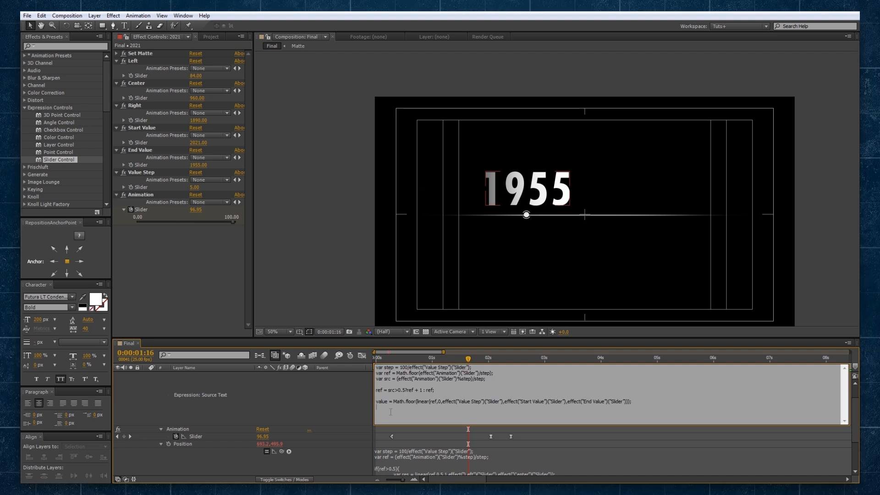
pyautogui.write('if(ref==0){')
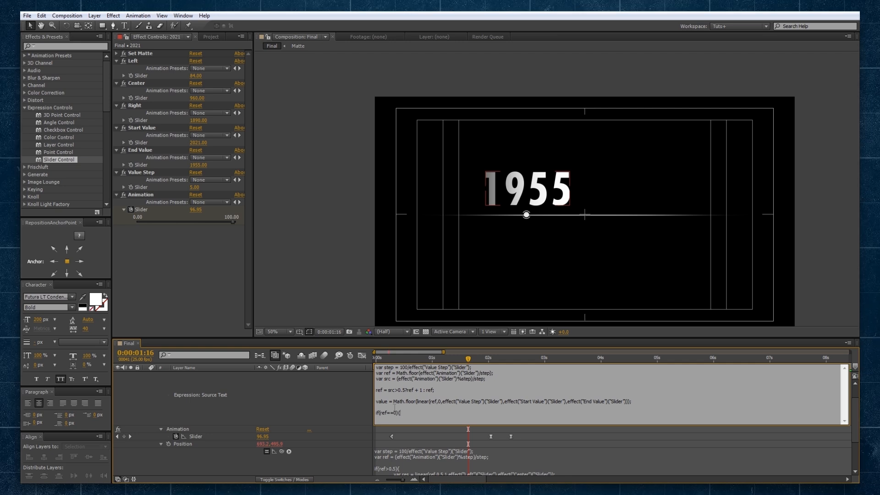
pyautogui.press('Return')
pyautogui.press('Return')
pyautogui.write('}')
pyautogui.press('Up')
pyautogui.write('value =')
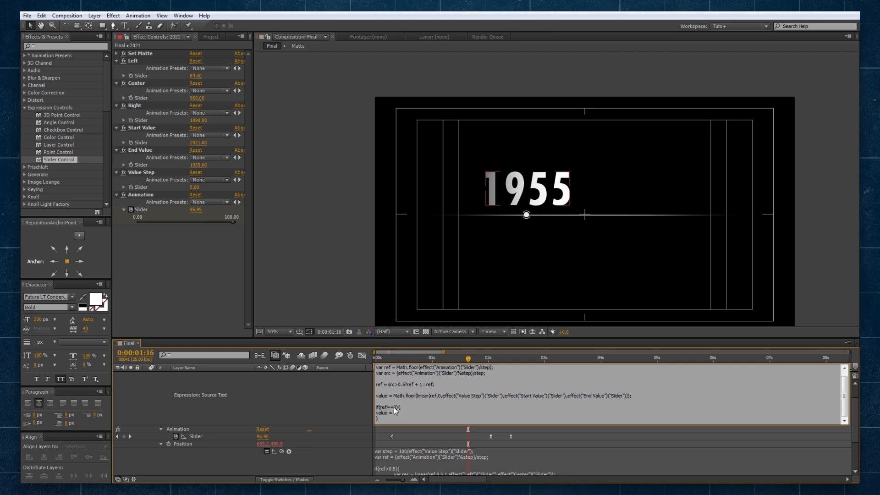
pyautogui.moveTo(384, 359); pyautogui.dragTo(362, 359)
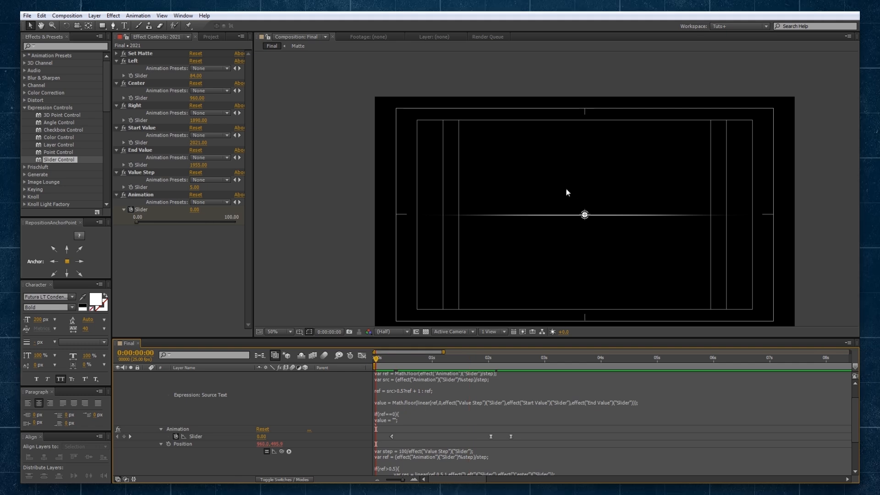
# Select the Dot layer and set a Scale keyframe for it at 0:00:00:06.
pyautogui.press('.')
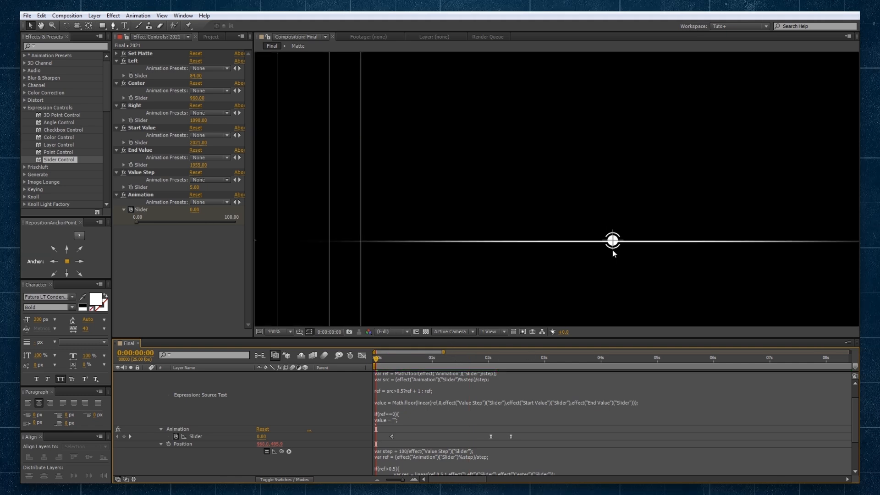
pyautogui.click(613, 247)
pyautogui.click(389, 358)
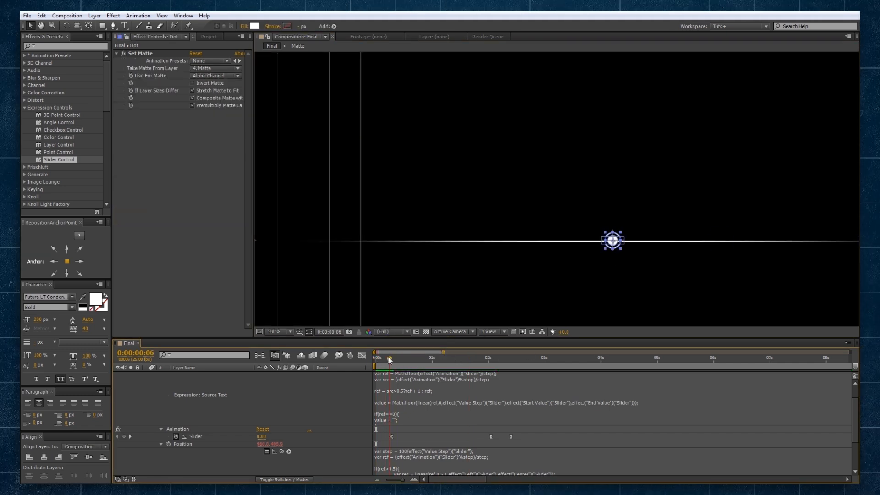
pyautogui.moveTo(388, 357); pyautogui.dragTo(390, 357)
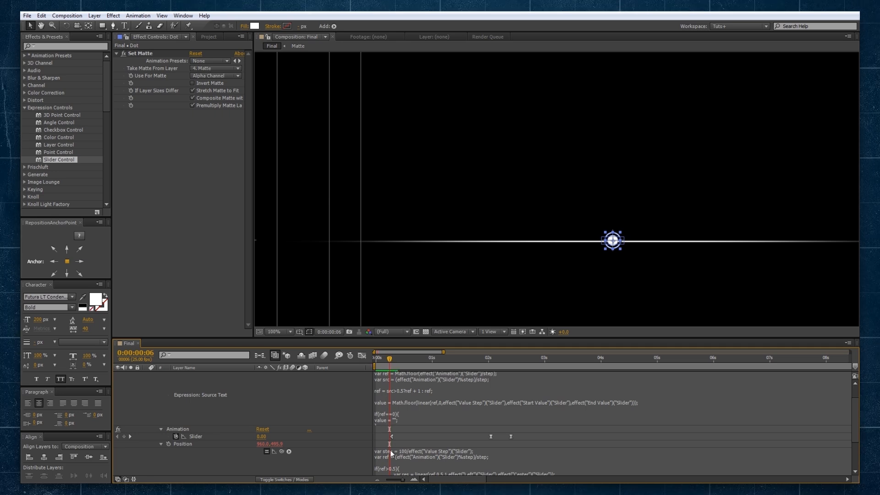
pyautogui.press('s')
pyautogui.scroll(-1, 399, 451)
pyautogui.click(169, 456)
# Set the Dot layer's Scale to 0% at 0:00:00:03 and scrub through its growth.
pyautogui.moveTo(390, 365); pyautogui.dragTo(382, 365)
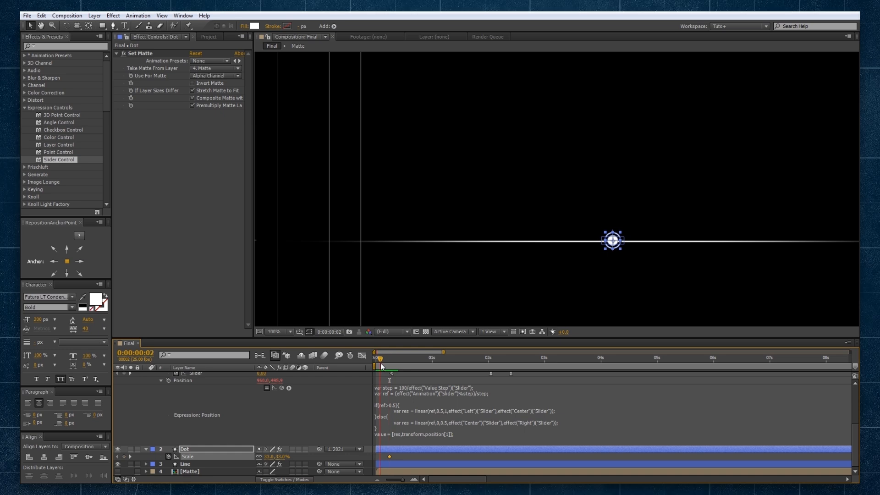
pyautogui.click(270, 457)
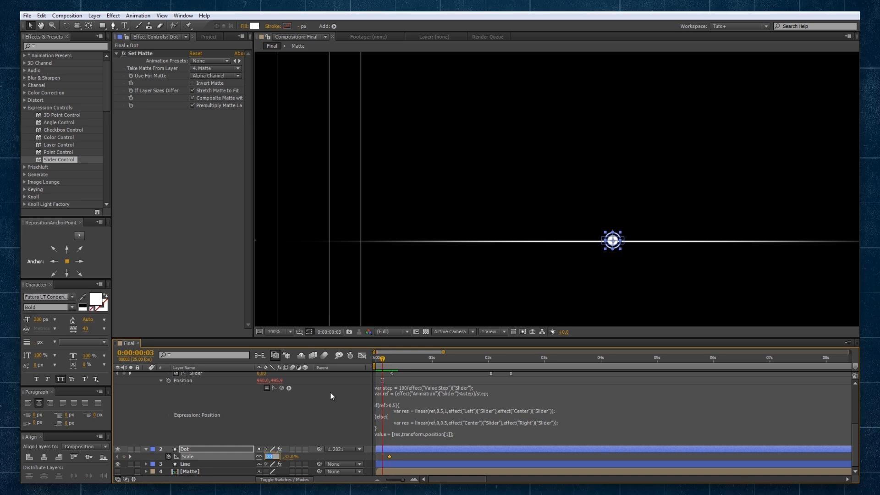
pyautogui.press('Return')
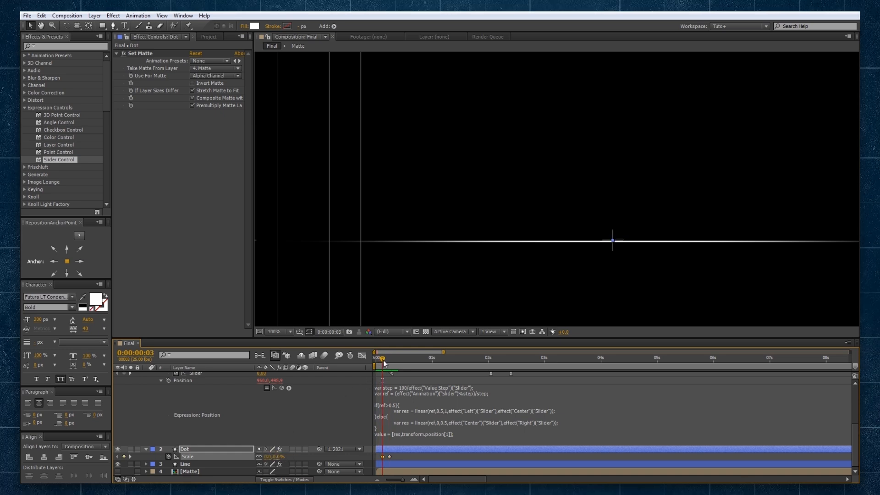
pyautogui.moveTo(382, 360); pyautogui.dragTo(391, 362)
# Keyframe the Line layer's Scale at 0:00:00:01 and 0:00:00:05, both at 100%.
pyautogui.moveTo(392, 359); pyautogui.dragTo(381, 359)
pyautogui.click(206, 465)
pyautogui.press('s')
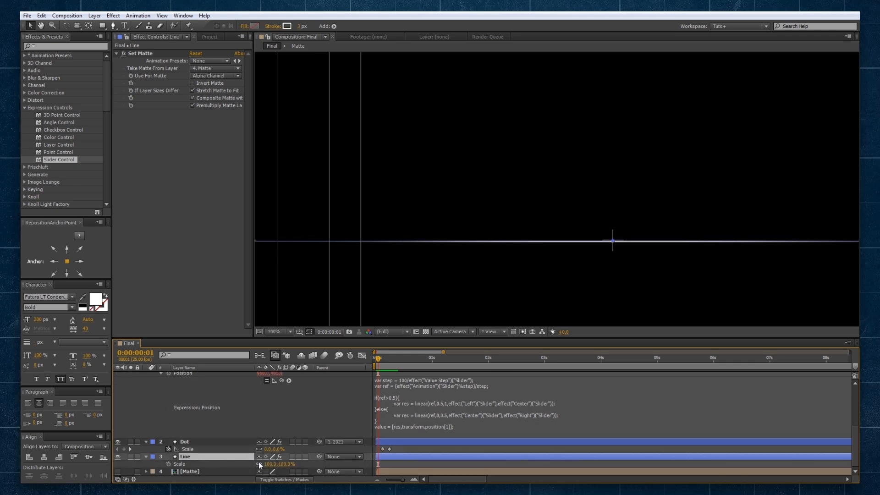
pyautogui.click(168, 464)
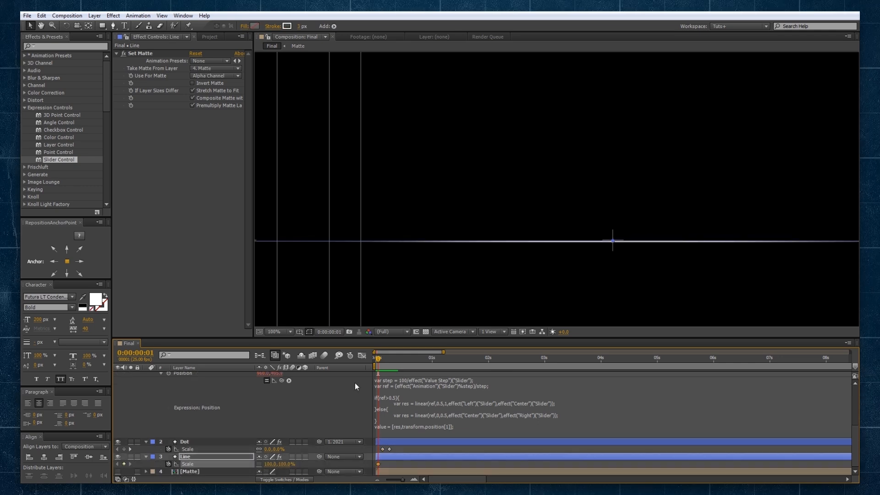
pyautogui.moveTo(379, 359); pyautogui.dragTo(388, 359)
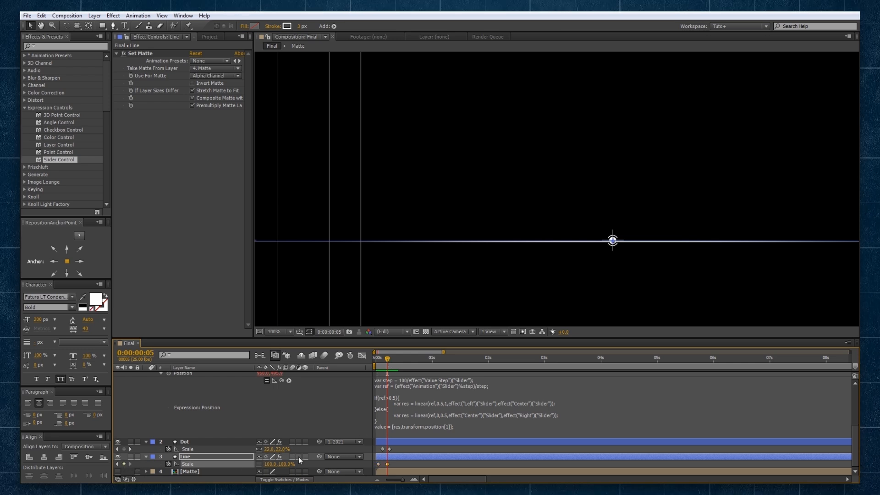
# Unlink the Line layer's Scale, set only its horizontal value to 0% at 0:00:00:01, and preview the opening from the start.
pyautogui.click(117, 464)
pyautogui.moveTo(271, 464); pyautogui.dragTo(267, 468)
pyautogui.write('0')
pyautogui.press('Return')
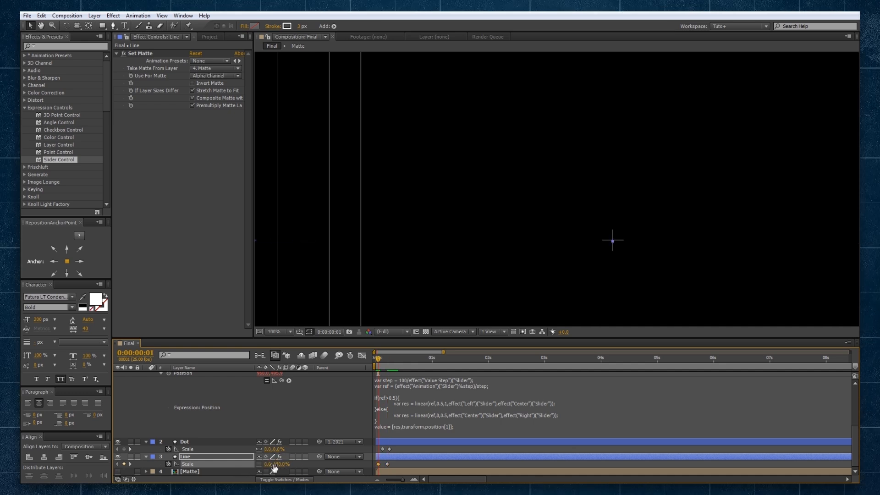
pyautogui.press('F2')
pyautogui.scroll(-1, 451, 211)
pyautogui.press('space')
pyautogui.moveTo(380, 360); pyautogui.dragTo(375, 359)
pyautogui.scroll(3, 406, 383)
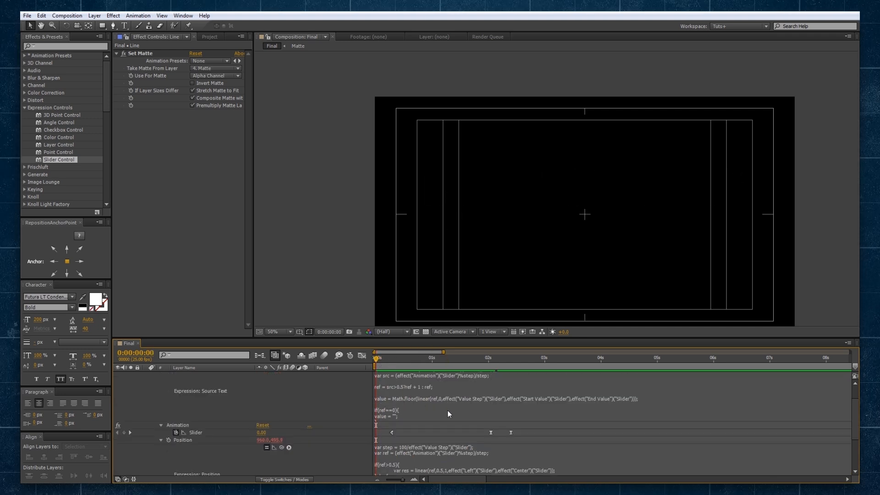
# Shift the year layer's three Animation slider keyframes together about a third of a second forward in time and preview the opening.
pyautogui.moveTo(386, 428); pyautogui.dragTo(526, 436)
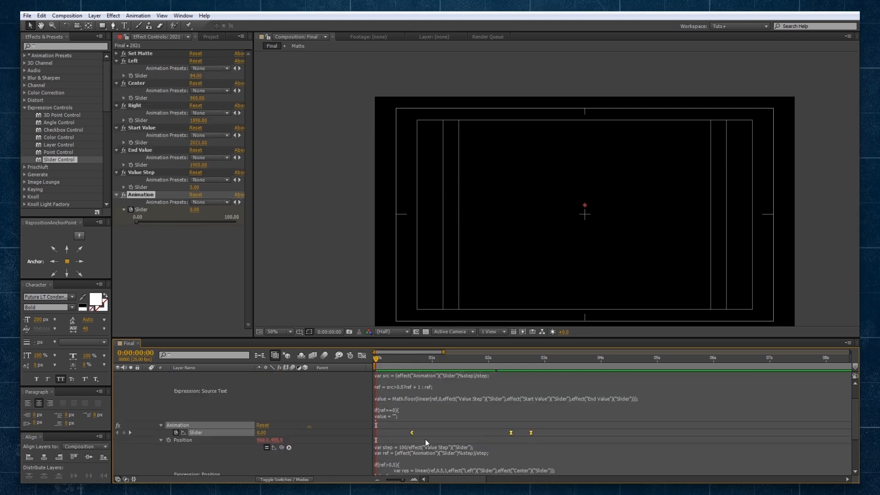
pyautogui.click(466, 424)
pyautogui.press('KP_0')
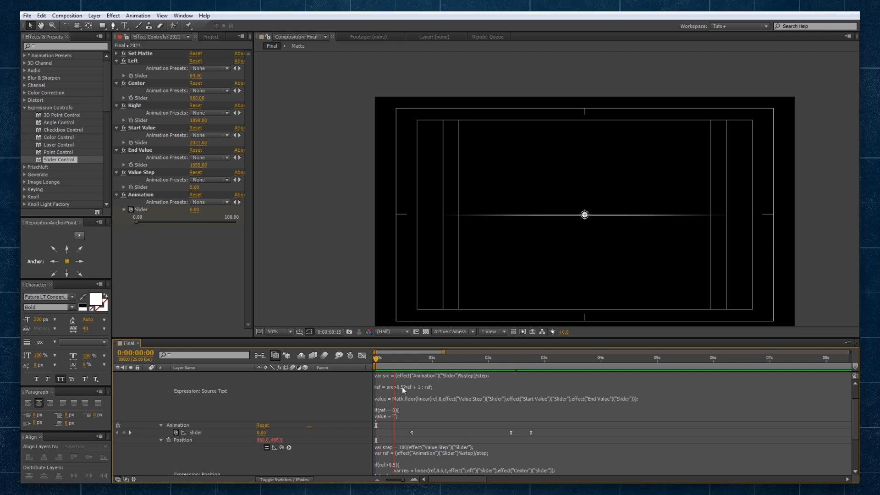
# Ease the start of the year layer's Animation slider curve in the Graph Editor and preview the smoothed motion.
pyautogui.click(409, 430)
pyautogui.click(362, 355)
pyautogui.moveTo(428, 445); pyautogui.dragTo(431, 448)
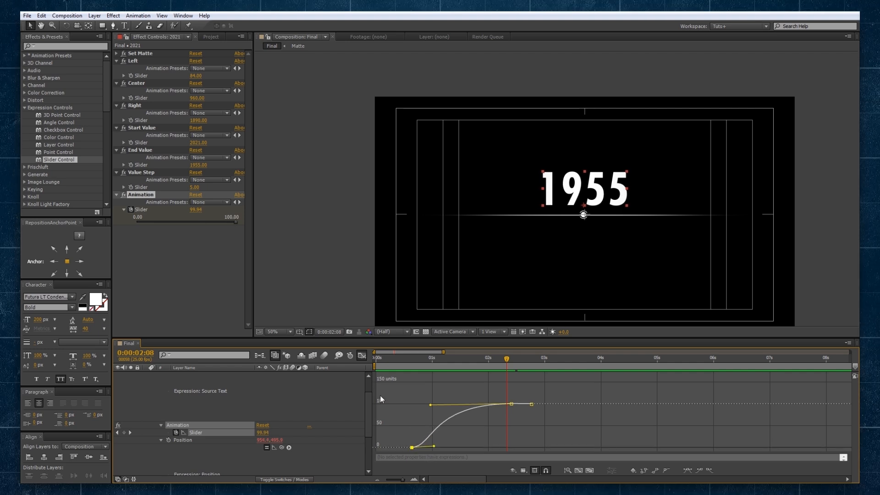
pyautogui.hotkey('shift', 'F3')
pyautogui.click(406, 360)
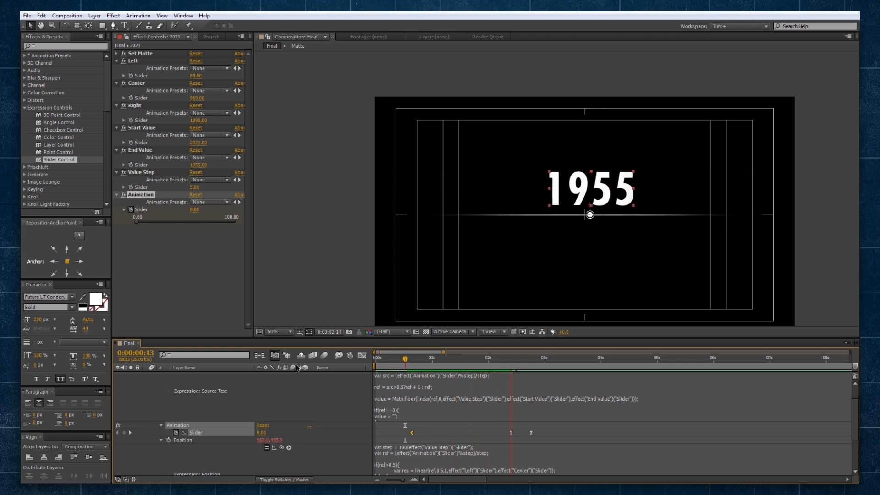
# Enable motion blur for the 2021, Dot and Line layers and for the composition, and preview from the start.
pyautogui.scroll(2, 323, 409)
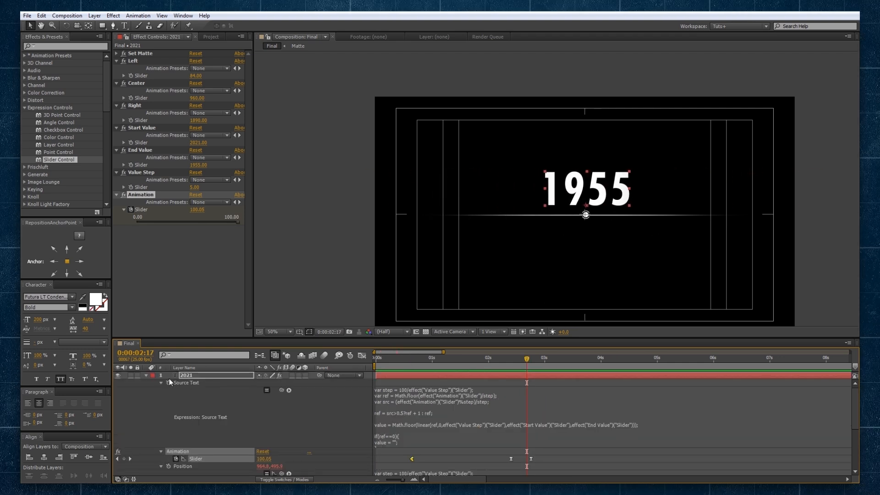
pyautogui.click(145, 375)
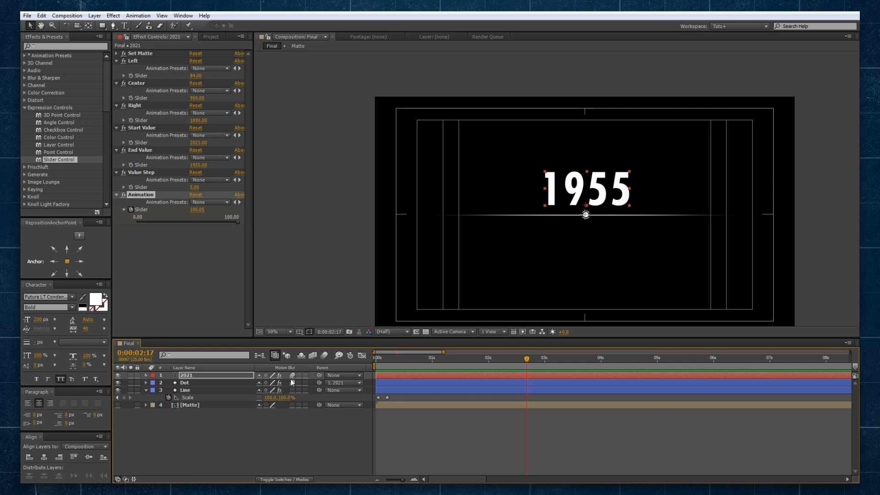
pyautogui.click(325, 356)
pyautogui.moveTo(395, 358); pyautogui.dragTo(371, 362)
pyautogui.press('KP_0')
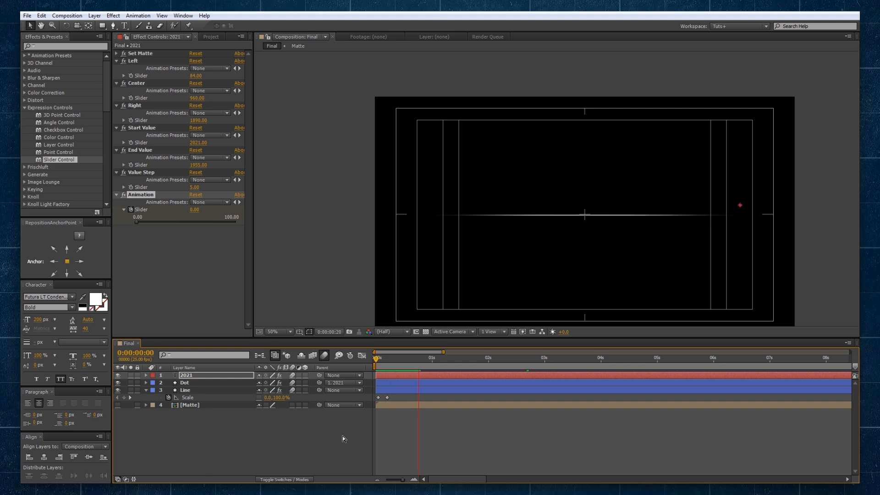
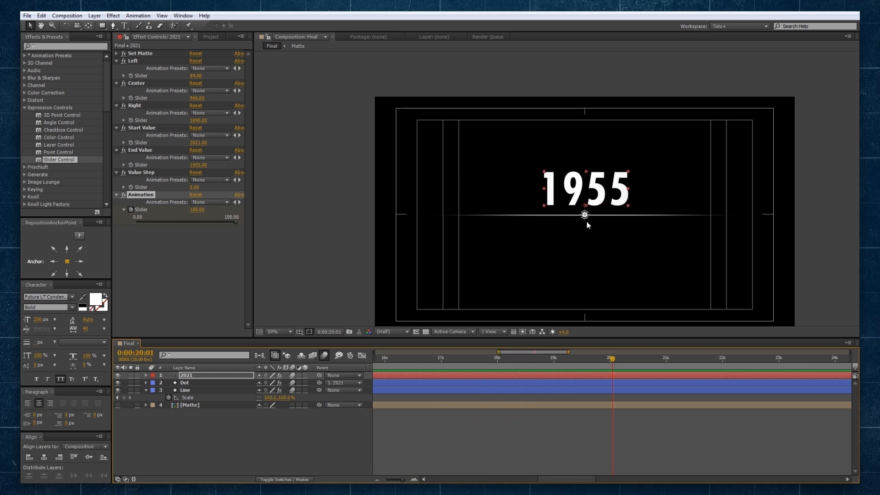
# Draw a circle about 262 px wide from the composition's centre on a new shape layer at 0:00:00:00.
pyautogui.scroll(1, 587, 221)
pyautogui.click(387, 361)
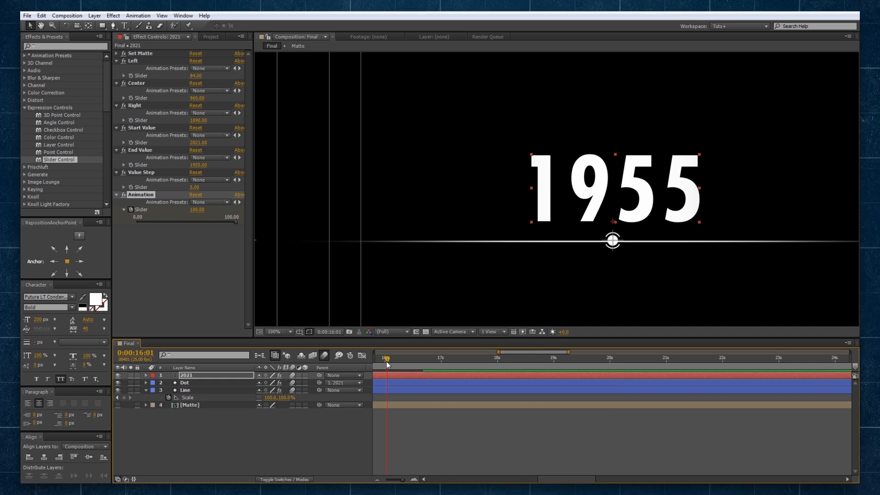
pyautogui.press('Home')
pyautogui.click(296, 439)
pyautogui.moveTo(388, 359); pyautogui.dragTo(376, 362)
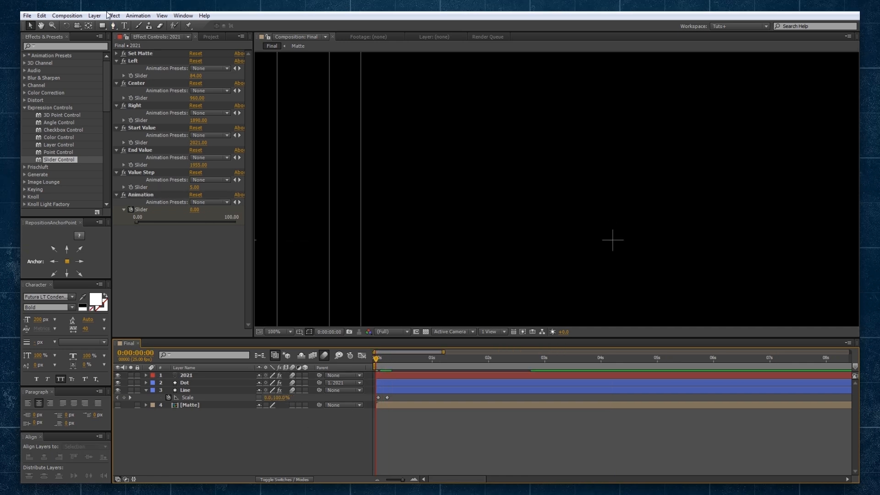
pyautogui.moveTo(102, 25); pyautogui.dragTo(132, 44)
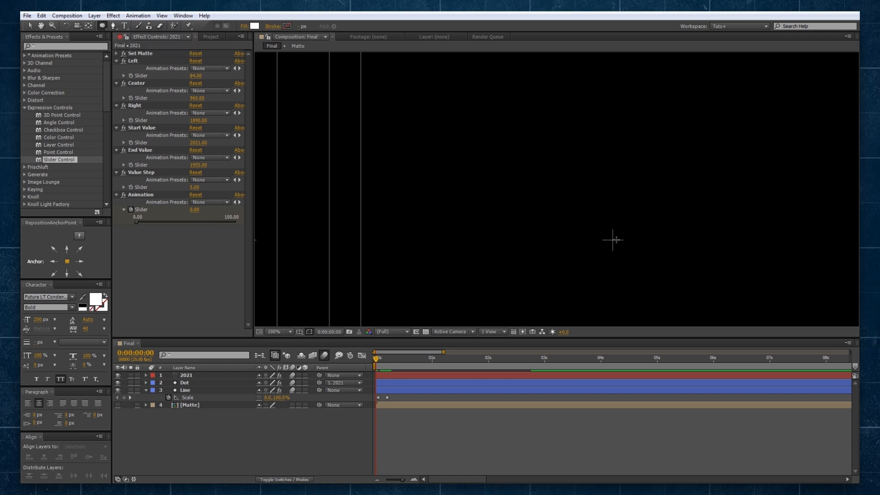
pyautogui.moveTo(613, 240); pyautogui.dragTo(670, 189)
# Remove the circle's fill and set its stroke color to the near-white FDFDFD.
pyautogui.click(244, 26)
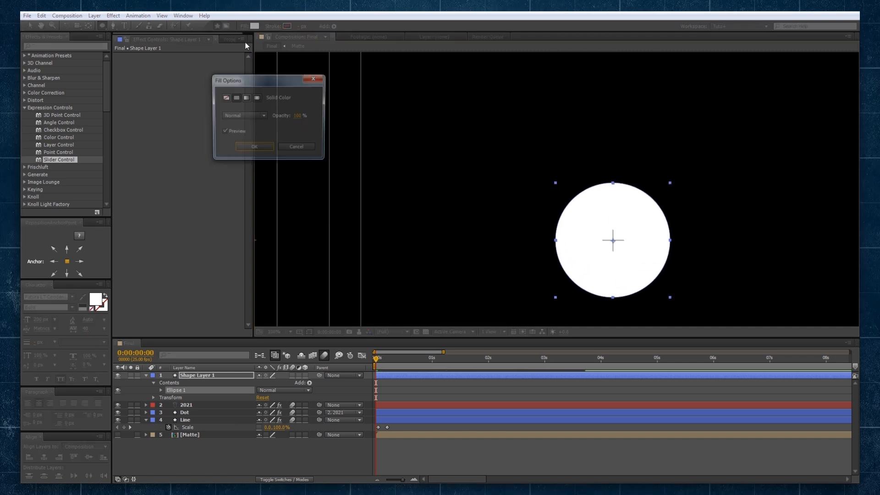
pyautogui.click(254, 148)
pyautogui.click(287, 26)
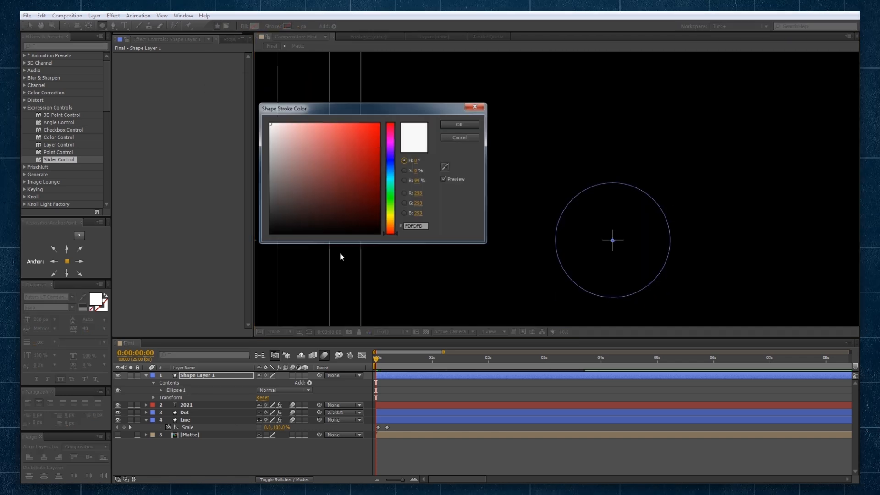
pyautogui.click(451, 124)
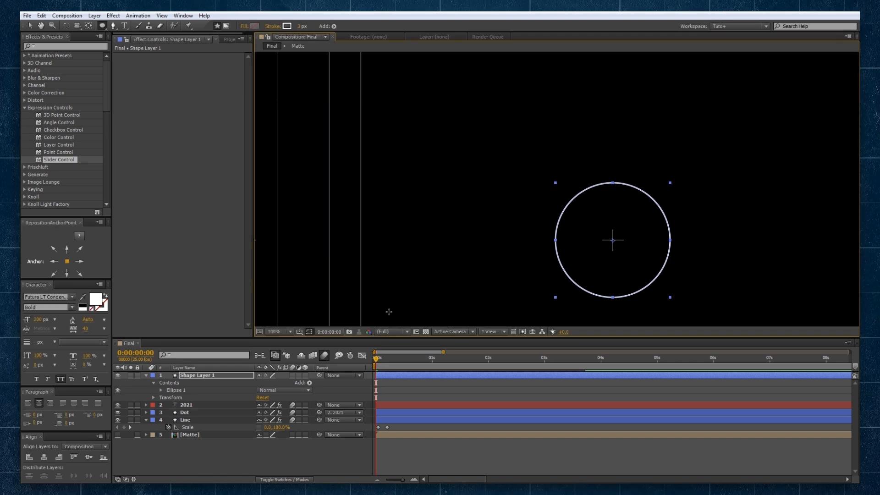
# Keyframe the circle layer's Scale at 0% at 0:00:00:00 and at 110% at 0:00:00:07.
pyautogui.press('s')
pyautogui.click(168, 383)
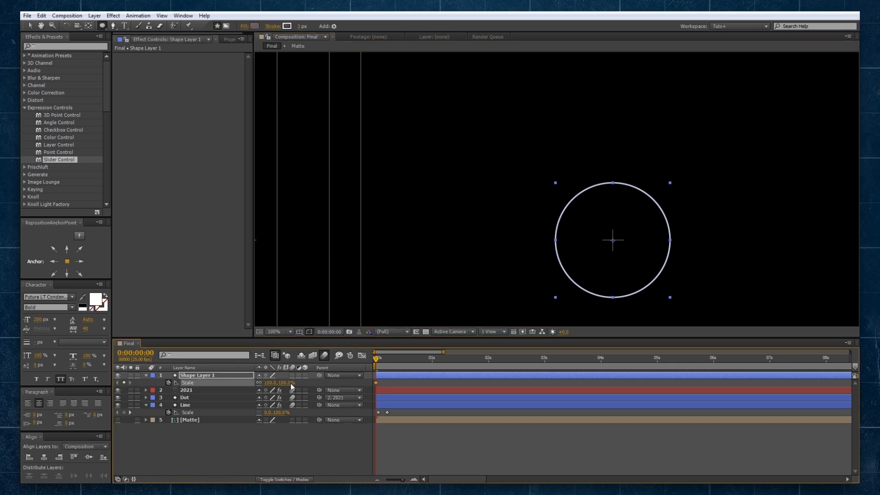
pyautogui.moveTo(293, 385); pyautogui.dragTo(282, 387)
pyautogui.click(280, 384)
pyautogui.write('0')
pyautogui.press('Return')
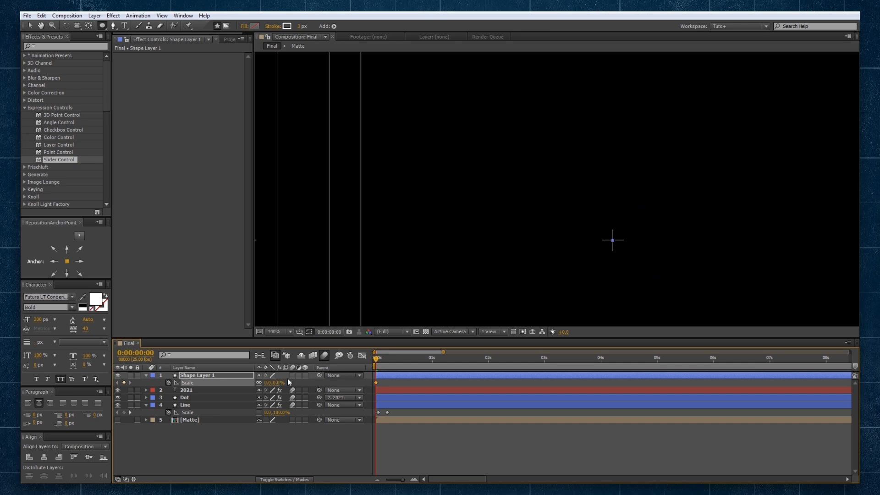
pyautogui.moveTo(380, 359); pyautogui.dragTo(391, 357)
pyautogui.moveTo(276, 382); pyautogui.dragTo(320, 376)
pyautogui.click(311, 439)
# Reveal the circle layer's modified properties and keyframe its Stroke Width at 3 at both 0:00:00:07 and 0:00:00:00.
pyautogui.click(207, 377)
pyautogui.press('u')
pyautogui.press('u')
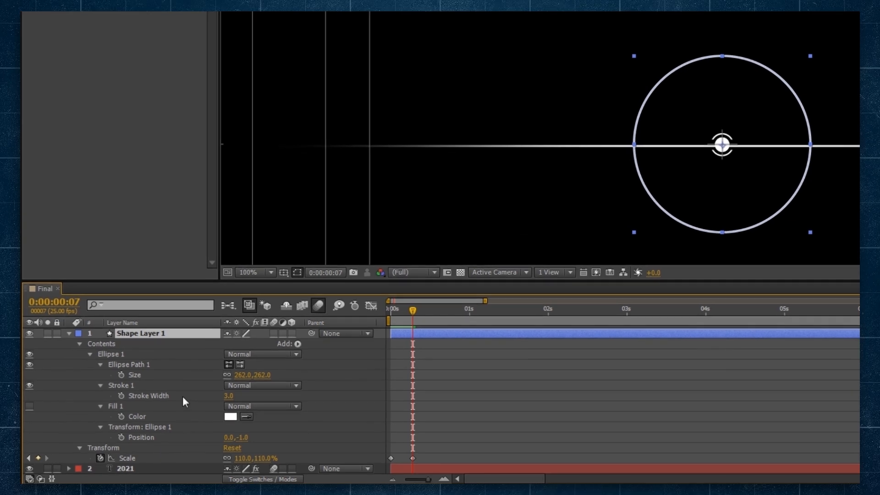
pyautogui.click(121, 395)
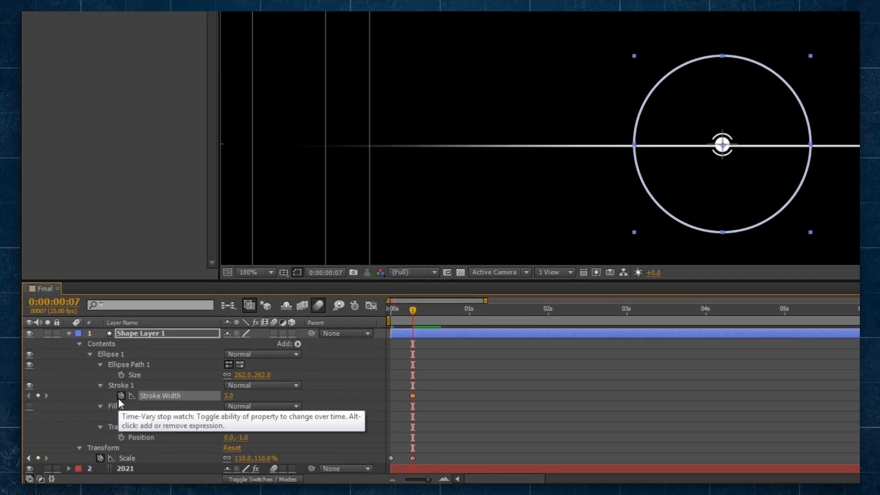
pyautogui.moveTo(411, 316); pyautogui.dragTo(387, 313)
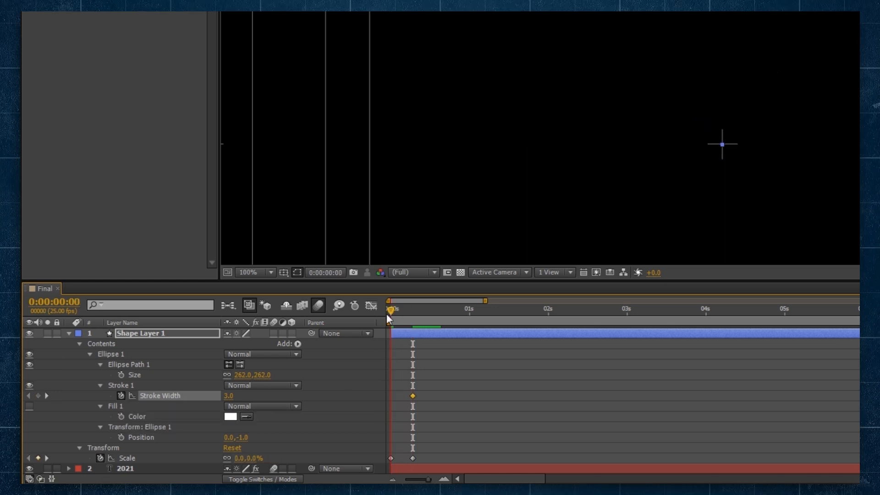
pyautogui.click(38, 396)
# Set the circle's Stroke Width to 14 at 0:00:00:05.
pyautogui.moveTo(394, 313); pyautogui.dragTo(407, 310)
pyautogui.moveTo(234, 397); pyautogui.dragTo(338, 389)
pyautogui.click(337, 389)
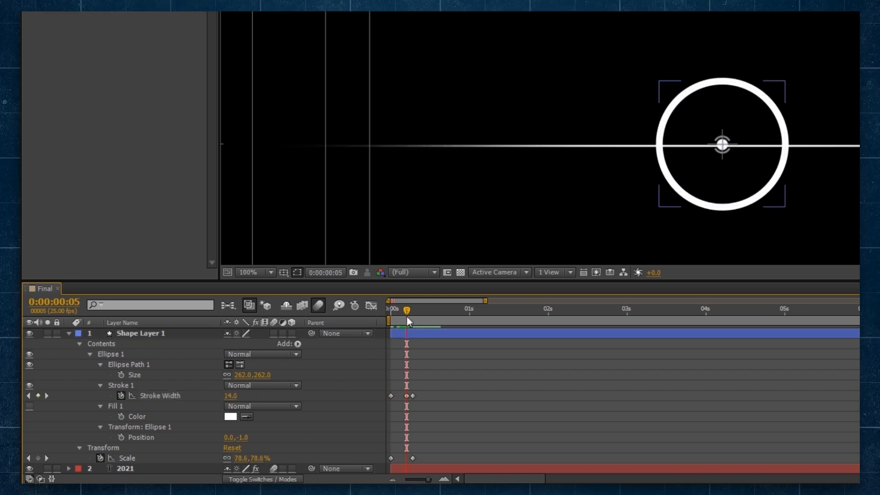
# Show the circle layer's Opacity and keyframe it at 0% at 0:00:00:00 and 0:00:00:07.
pyautogui.click(161, 333)
pyautogui.hotkey('shift', 't')
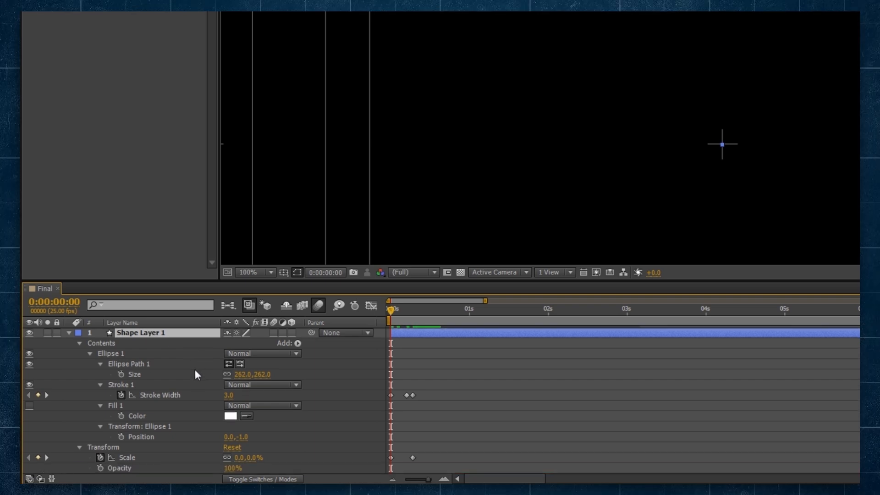
pyautogui.click(100, 468)
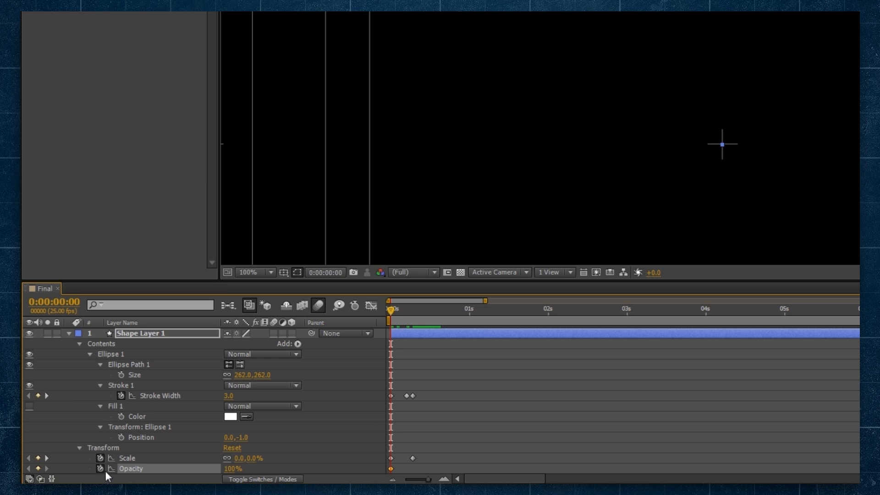
pyautogui.click(47, 458)
pyautogui.click(38, 469)
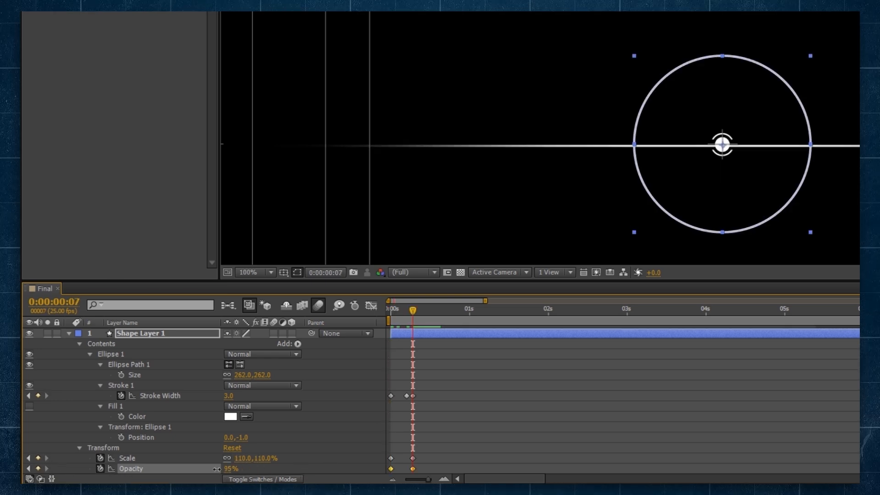
pyautogui.moveTo(231, 469); pyautogui.dragTo(103, 464)
# Set the circle layer's Opacity to 80% at 0:00:00:04.
pyautogui.moveTo(409, 315); pyautogui.dragTo(401, 315)
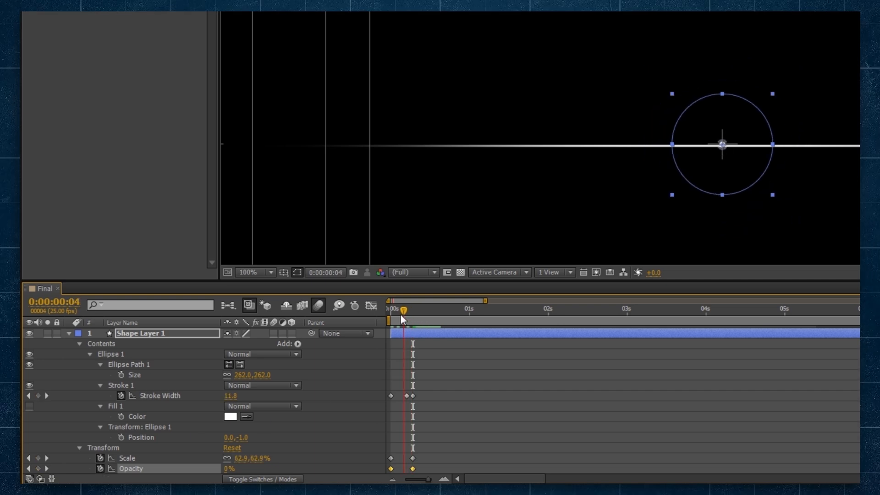
pyautogui.moveTo(227, 469); pyautogui.dragTo(285, 465)
pyautogui.click(229, 468)
pyautogui.write('80')
pyautogui.press('Return')
pyautogui.click(354, 393)
# Retime the circle's middle Stroke Width keyframe one frame earlier and its final Stroke Width, Scale and Opacity keyframes slightly forward, and preview from the start.
pyautogui.moveTo(401, 314)
pyautogui.mouseDown()
pyautogui.moveTo(391, 315)
pyautogui.moveTo(414, 310)
pyautogui.moveTo(406, 310)
pyautogui.mouseUp()
pyautogui.moveTo(406, 396); pyautogui.dragTo(420, 397)
pyautogui.moveTo(413, 469); pyautogui.dragTo(416, 469)
pyautogui.click(418, 463)
pyautogui.press('KP_0')
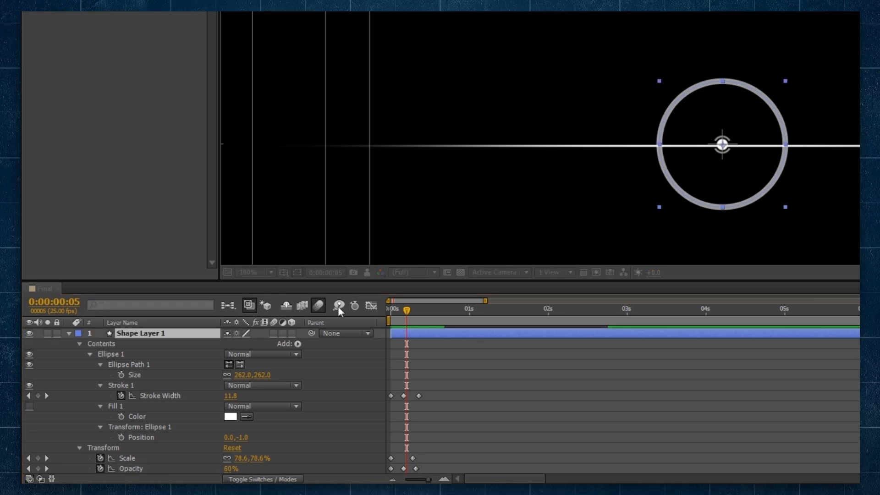
pyautogui.click(389, 315)
pyautogui.press('space')
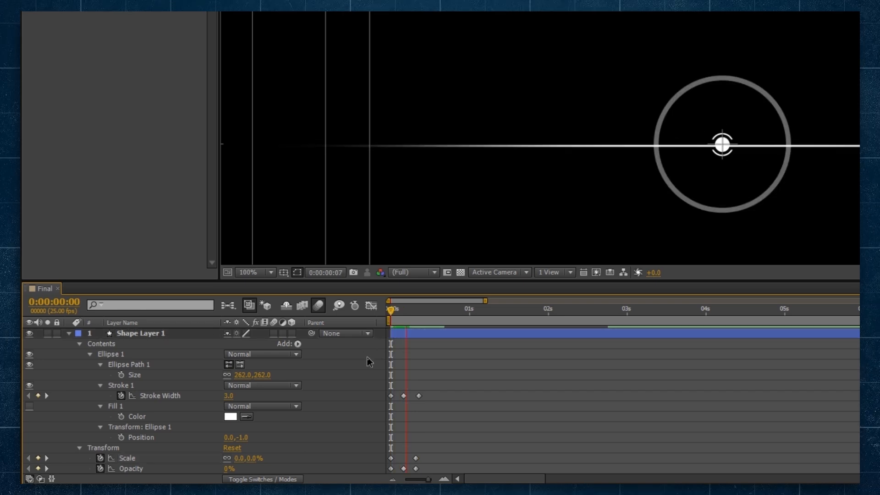
# Duplicate Shape Layer 1 and offset the copy one frame forward in the timeline.
pyautogui.click(68, 333)
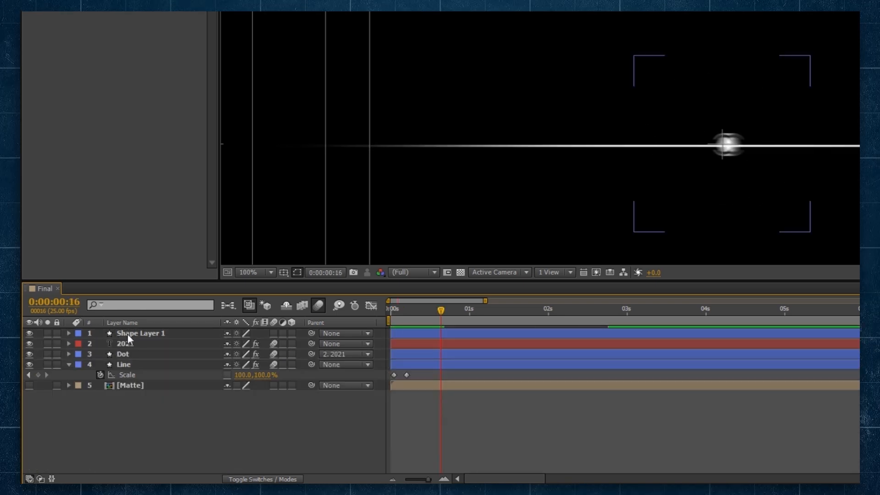
pyautogui.click(127, 334)
pyautogui.hotkey('ctrl', 'd')
pyautogui.press('u')
pyautogui.moveTo(410, 331); pyautogui.dragTo(414, 331)
# Reduce Shape Layer 2's ellipse size to 184 by 184 and preview both rings from the start.
pyautogui.press('u')
pyautogui.press('u')
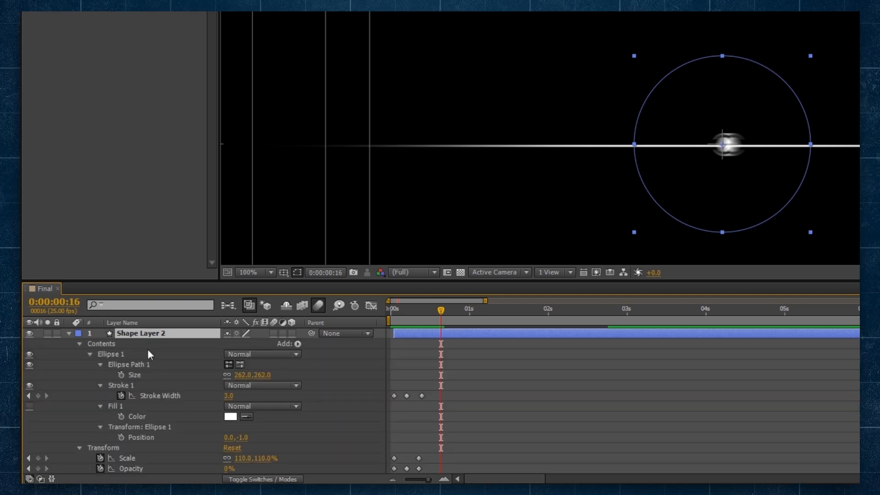
pyautogui.moveTo(253, 376); pyautogui.dragTo(207, 375)
pyautogui.click(366, 361)
pyautogui.moveTo(439, 310); pyautogui.dragTo(389, 309)
pyautogui.press('KP_0')
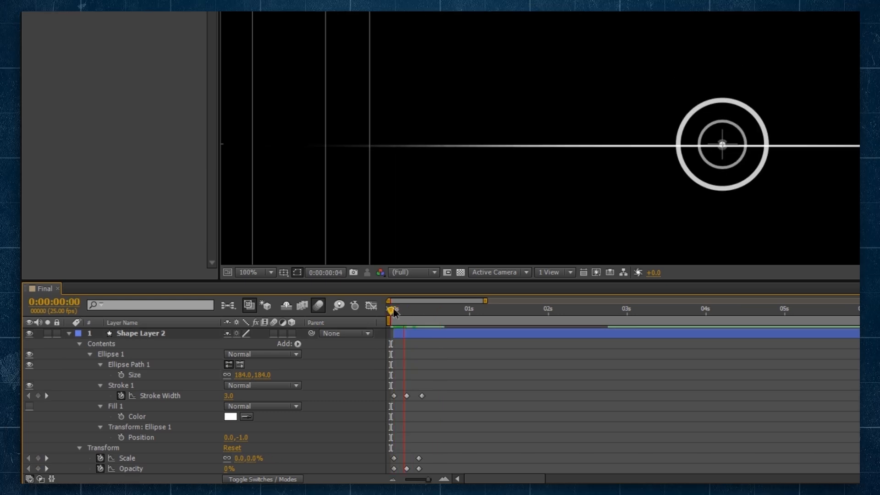
pyautogui.press('KP_0')
pyautogui.press('space')
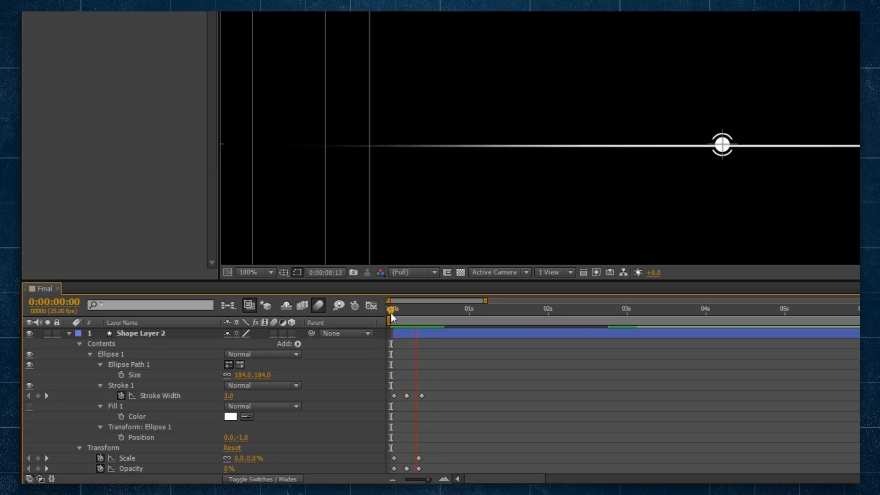
# Set Shape Layer 2's Stroke Width to 8 at its middle keyframe at 0:00:00:05.
pyautogui.moveTo(405, 314); pyautogui.dragTo(404, 314)
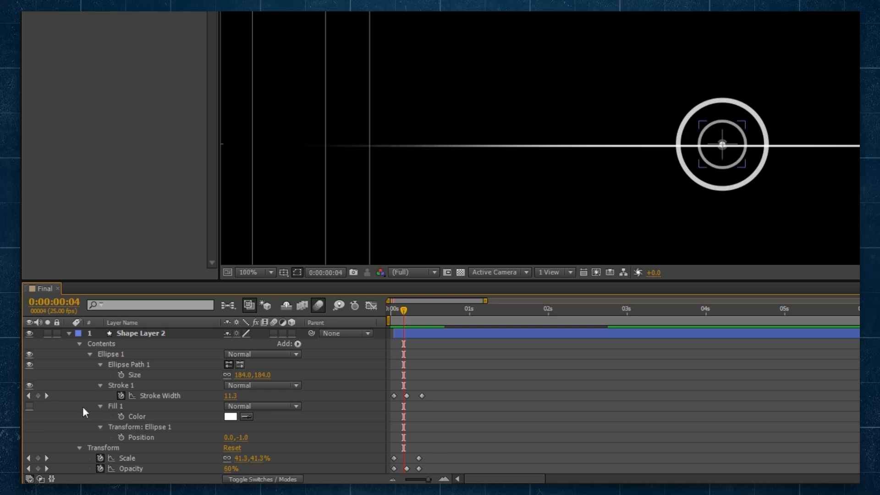
pyautogui.click(48, 395)
pyautogui.click(219, 396)
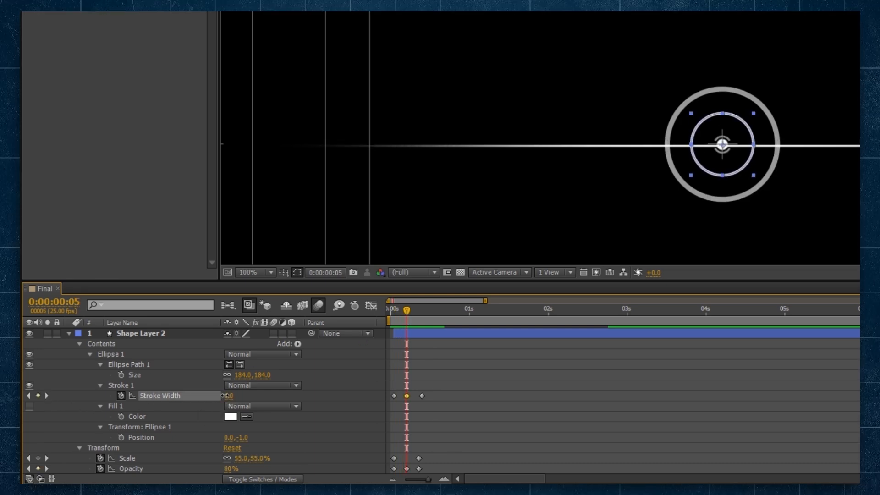
pyautogui.click(335, 370)
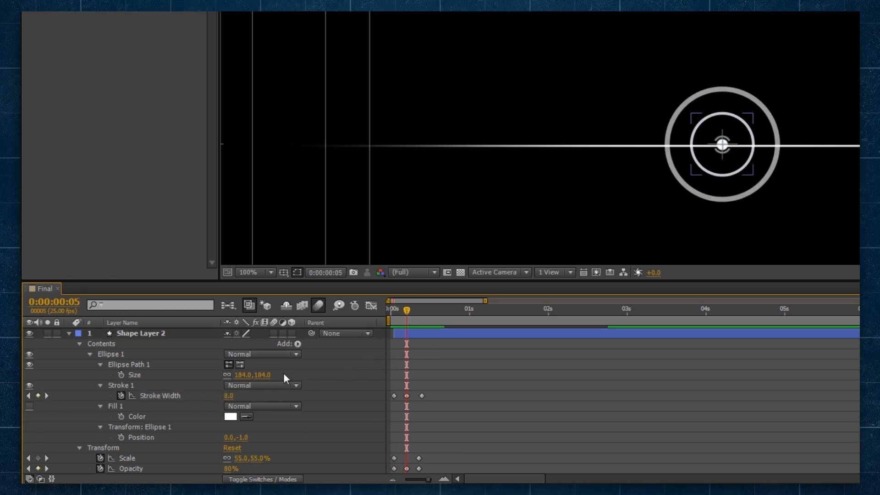
# Set Shape Layer 2's Stroke Width to 1 at 0:00:00:01 and go to its last Stroke Width keyframe.
pyautogui.moveTo(400, 312); pyautogui.dragTo(392, 313)
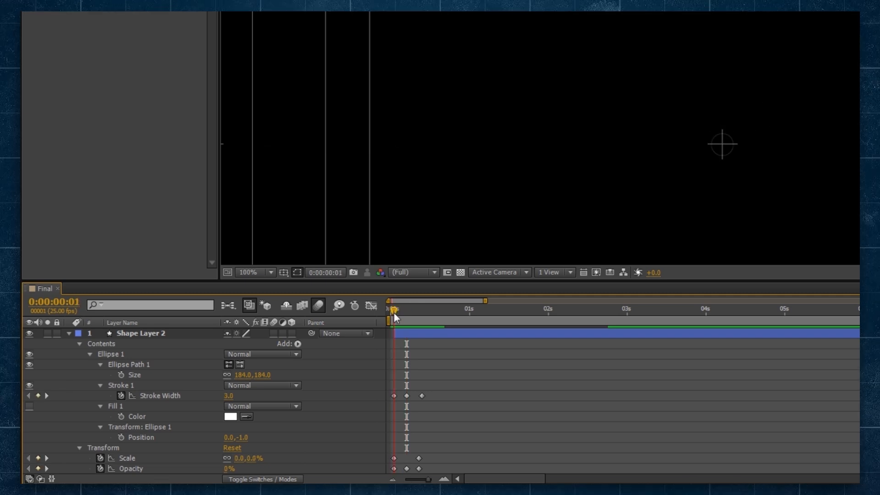
pyautogui.click(227, 396)
pyautogui.write('1')
pyautogui.press('Return')
pyautogui.click(47, 395)
pyautogui.click(47, 395)
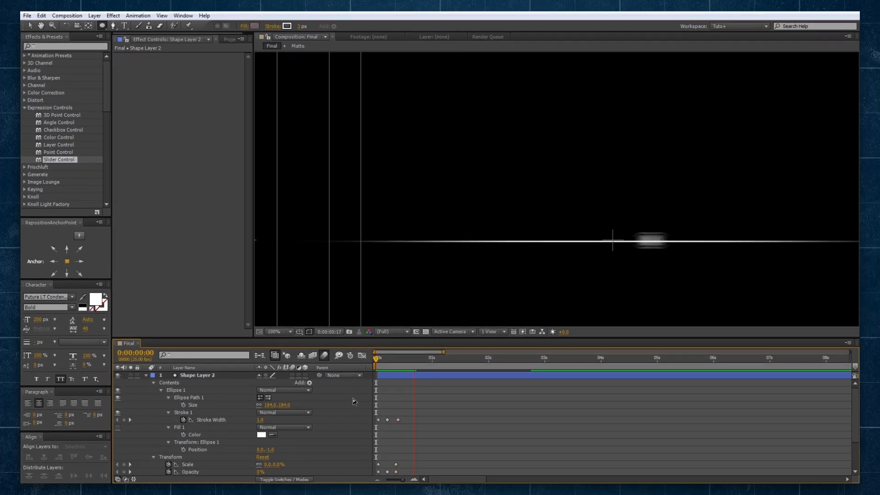
# Preview the full-frame animation from the start and scrub through the timeline to 0:00:03:15.
pyautogui.click(372, 357)
pyautogui.scroll(-1, 469, 237)
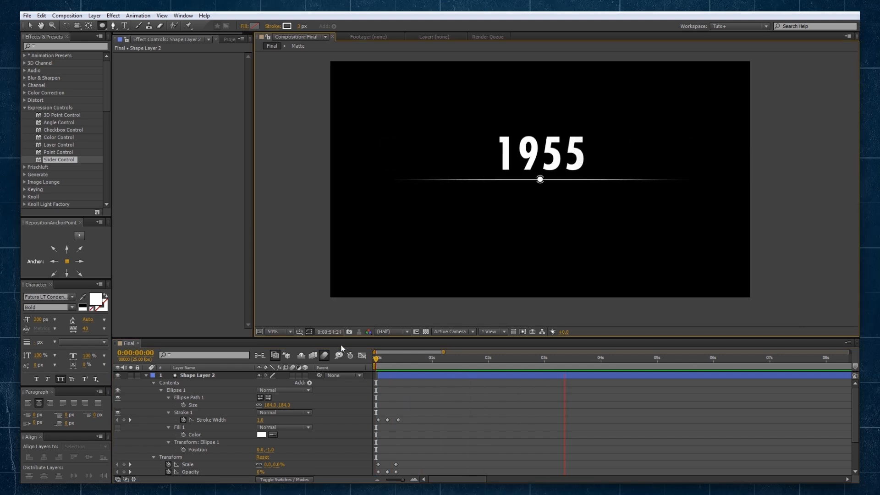
pyautogui.click(414, 358)
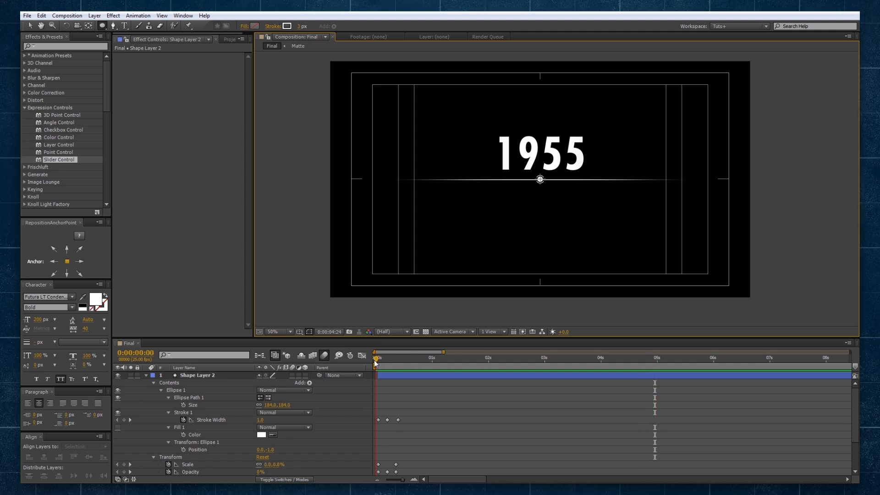
pyautogui.moveTo(422, 357); pyautogui.dragTo(547, 357)
pyautogui.moveTo(619, 357); pyautogui.dragTo(579, 348)
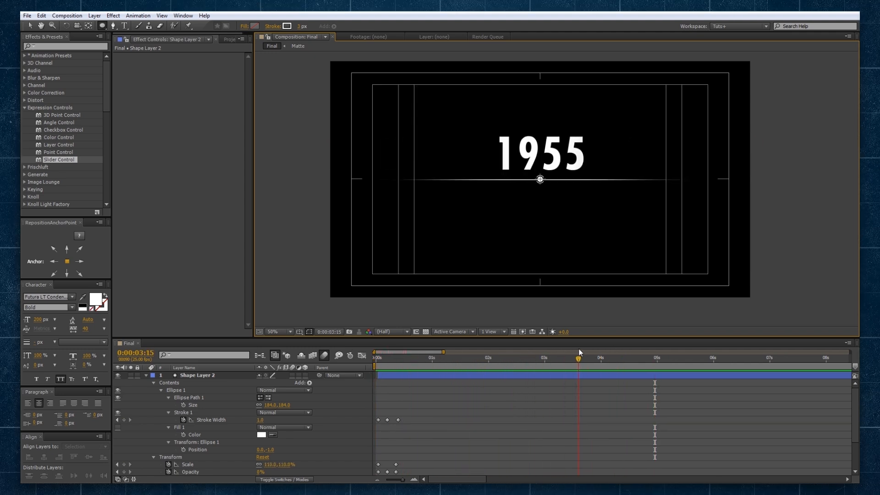
# Collapse Shape Layer 2's properties and turn off the title/action safe guides in the composition view.
pyautogui.click(30, 25)
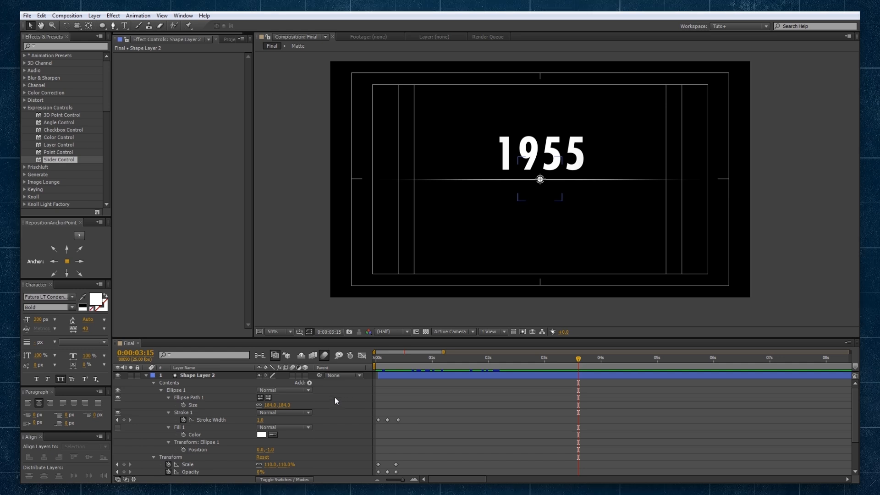
pyautogui.click(146, 375)
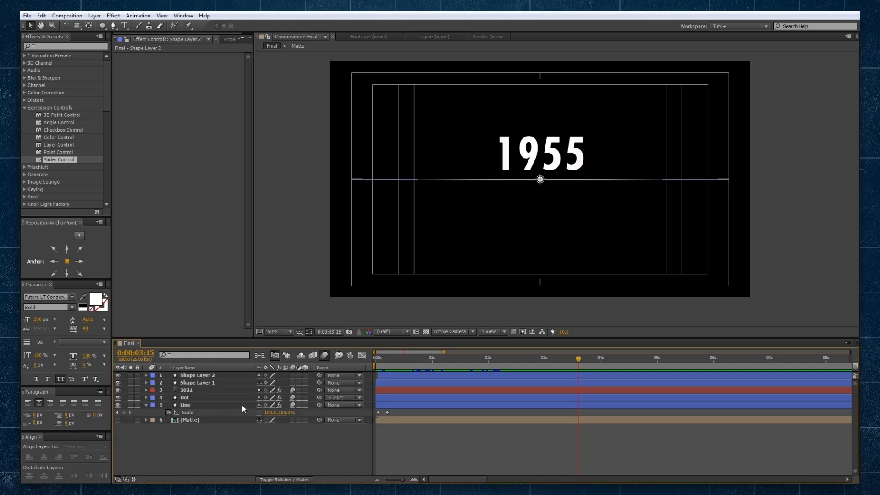
pyautogui.click(299, 332)
pyautogui.click(303, 340)
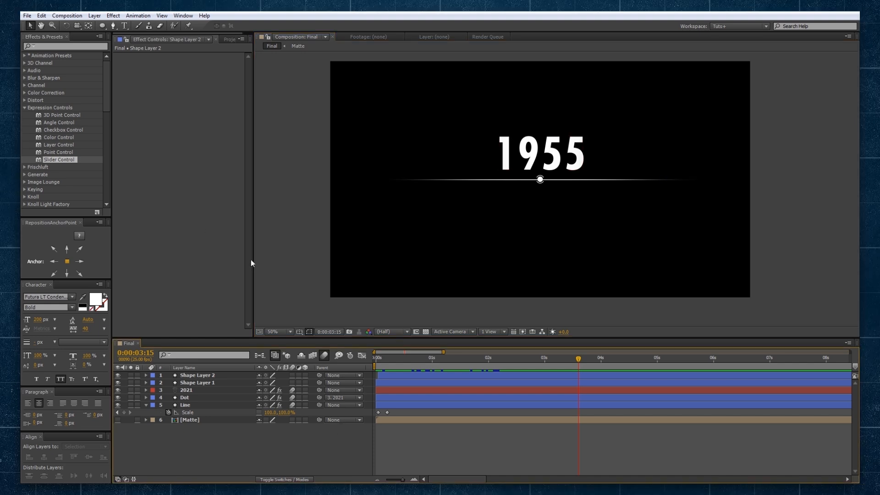
# Add a text layer reading JUNE 13, 2021, scaled down and placed in the upper-left corner of the frame.
pyautogui.click(124, 27)
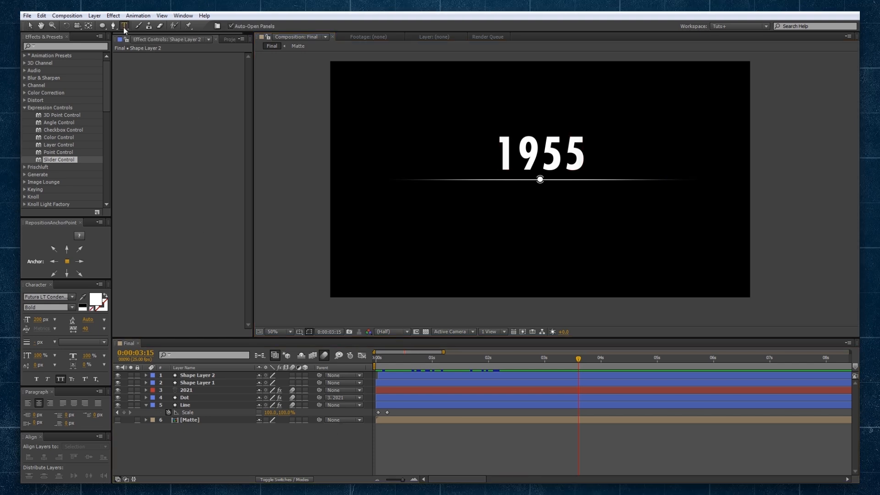
pyautogui.click(352, 89)
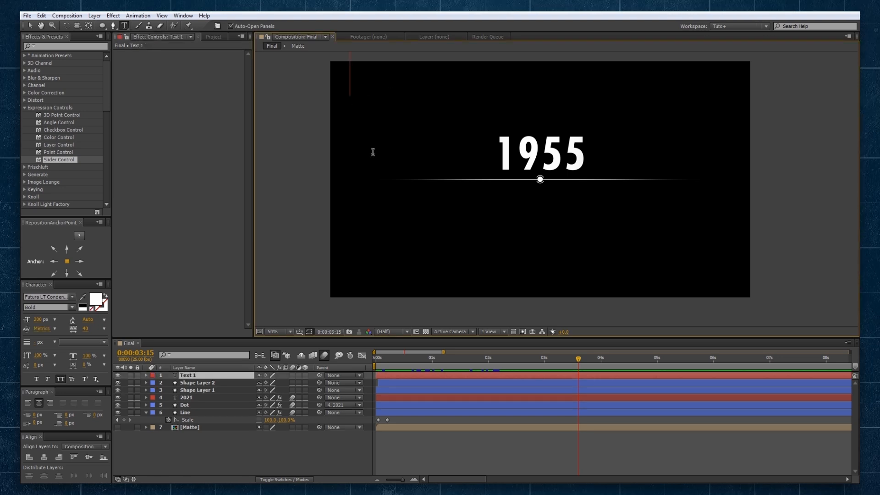
pyautogui.write('JUNE 13')
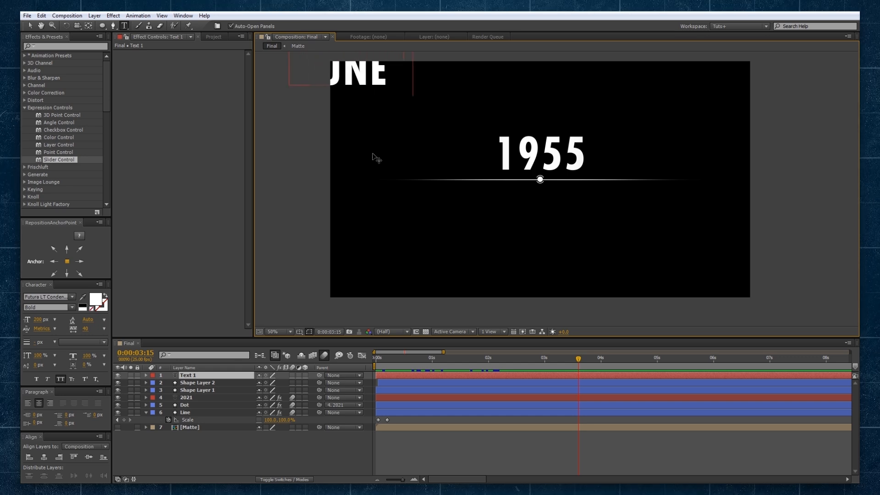
pyautogui.write(', 2021')
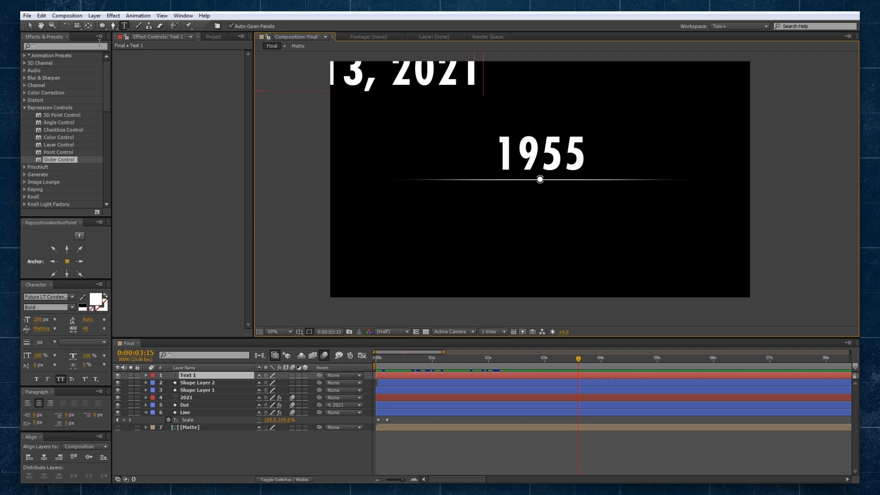
pyautogui.click(33, 26)
pyautogui.moveTo(398, 77); pyautogui.dragTo(412, 105)
pyautogui.moveTo(492, 80); pyautogui.dragTo(426, 77)
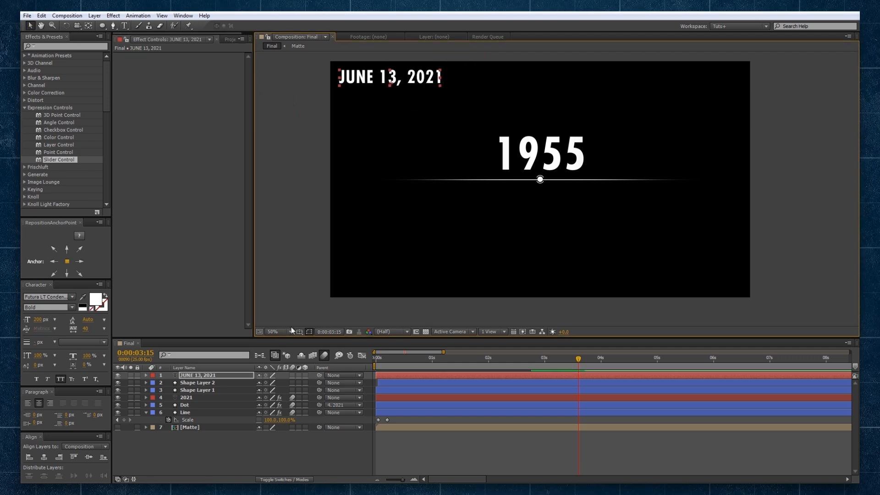
# Duplicate the date text, move the copy to the frame's upper-right corner and change its text to NOVEMBER 5, 1955.
pyautogui.hotkey('ctrl', 'd')
pyautogui.moveTo(356, 81); pyautogui.dragTo(656, 82)
pyautogui.doubleClick(656, 78)
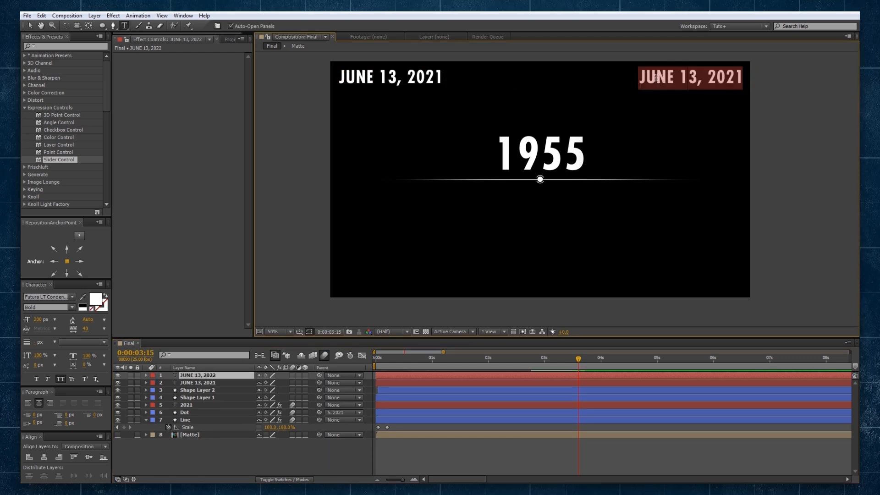
pyautogui.write('NOVEM')
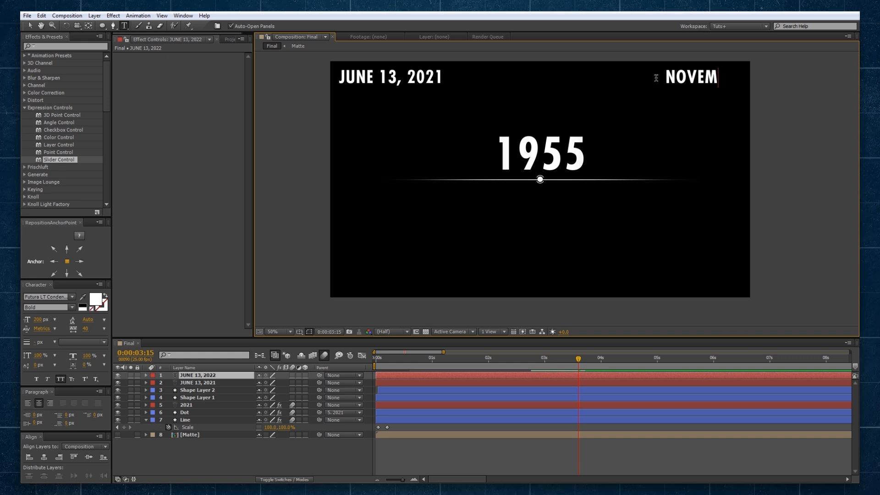
pyautogui.write('BER 5, 195')
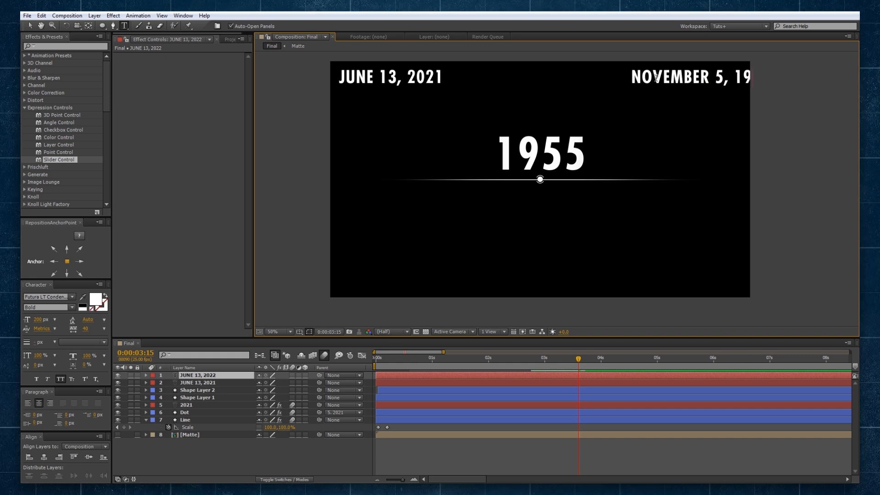
pyautogui.click(30, 26)
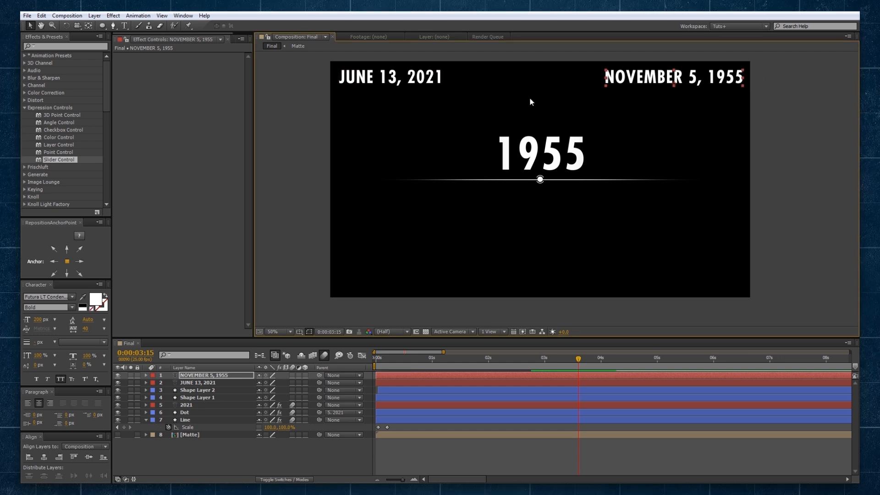
# Rename the JUNE 13, 2021 layer to Start Date and the NOVEMBER 5, 1955 layer to End Date, and hide both.
pyautogui.click(317, 133)
pyautogui.click(195, 376)
pyautogui.click(207, 383)
pyautogui.press('Return')
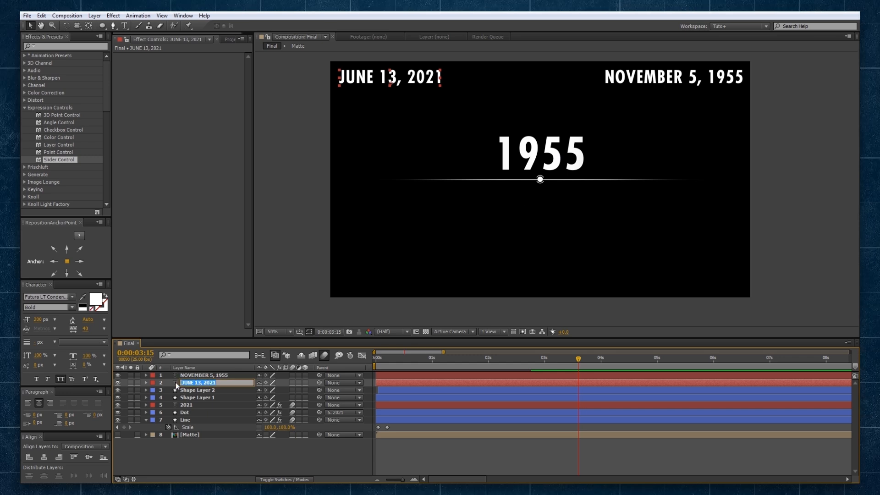
pyautogui.press('Return')
pyautogui.write('Start Date')
pyautogui.click(199, 375)
pyautogui.press('Return')
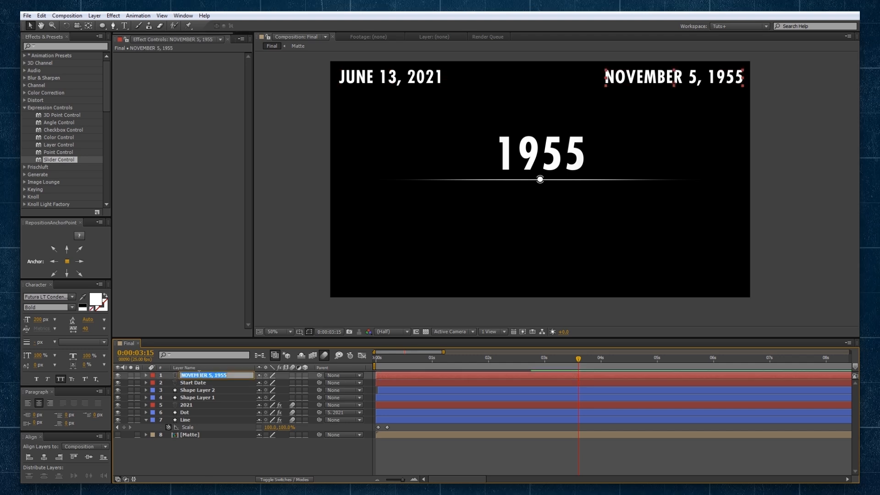
pyautogui.press('Return')
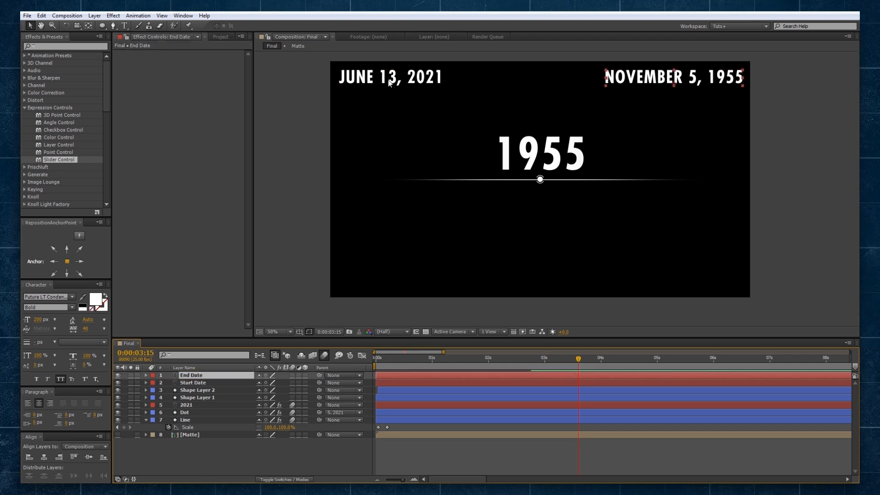
pyautogui.moveTo(118, 376); pyautogui.dragTo(117, 383)
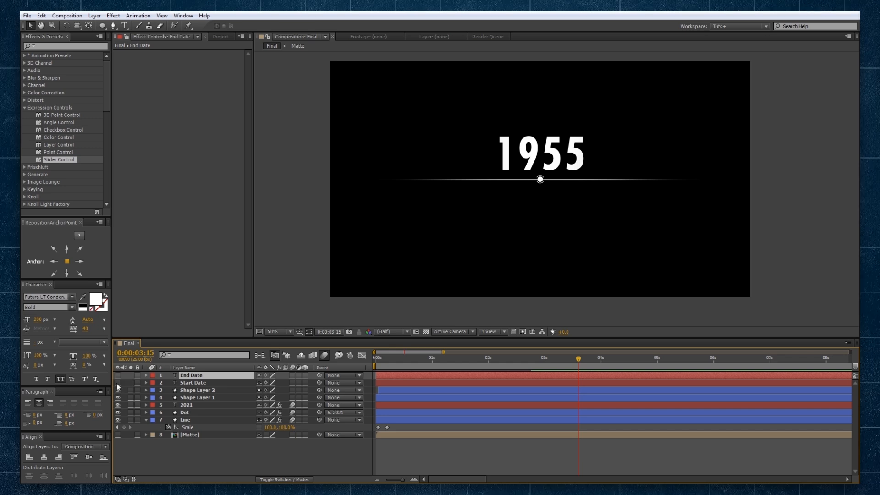
# Reveal the expressions of the 2021 title layer in the timeline and go to its Source Text expression.
pyautogui.click(192, 405)
pyautogui.press('e')
pyautogui.press('e')
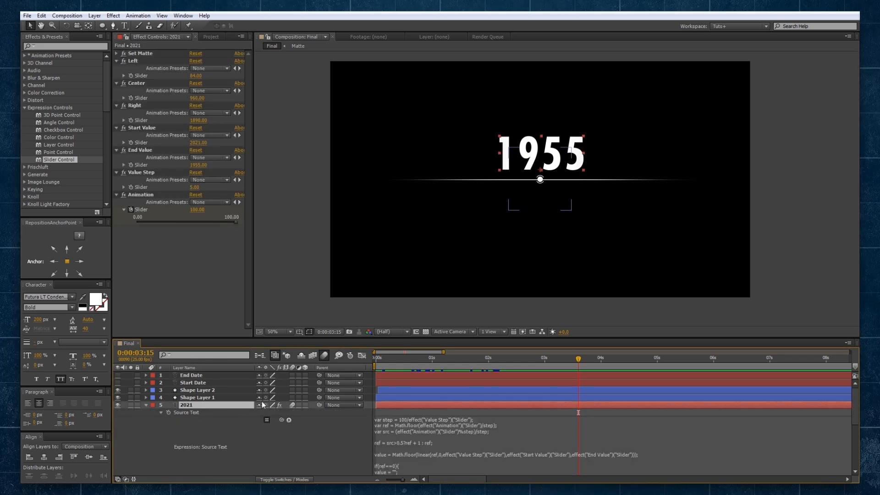
pyautogui.scroll(-4, 283, 419)
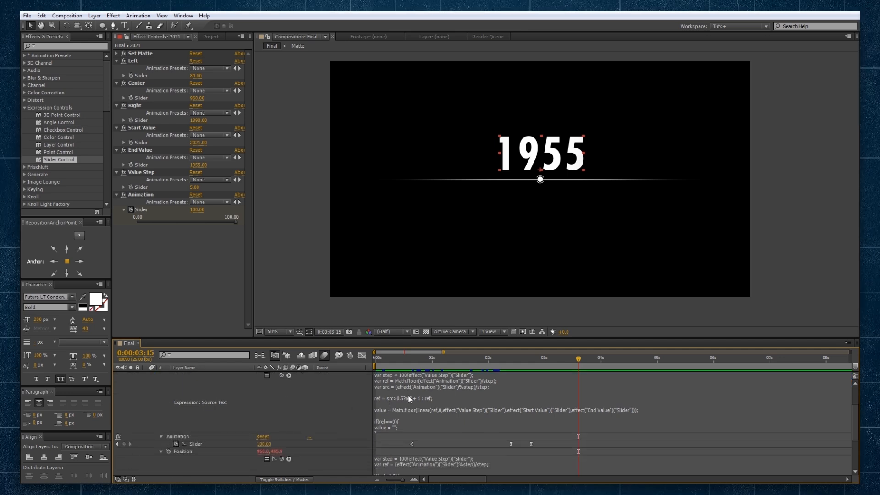
pyautogui.scroll(2, 398, 393)
# Add a months array listing "Jan" through "Dec" below the ref line in the 2021 layer's Source Text expression.
pyautogui.click(400, 416)
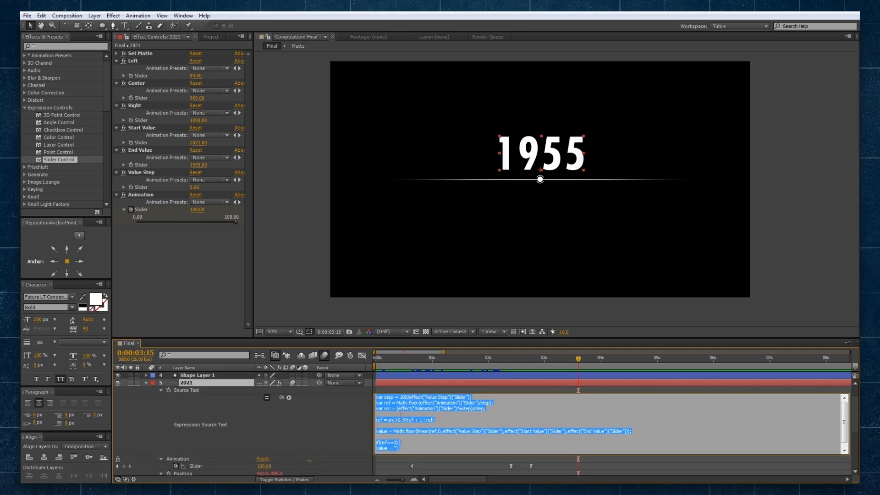
pyautogui.click(407, 415)
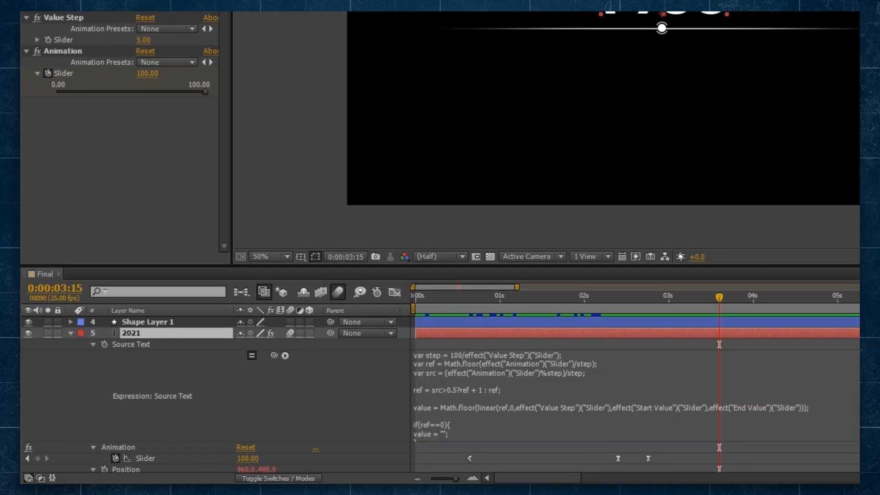
pyautogui.click(521, 397)
pyautogui.click(524, 387)
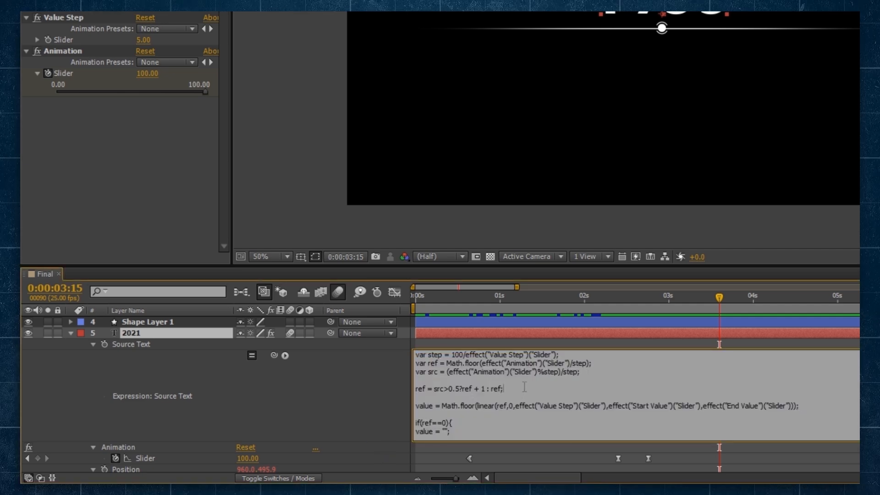
pyautogui.press('Return')
pyautogui.press('Return')
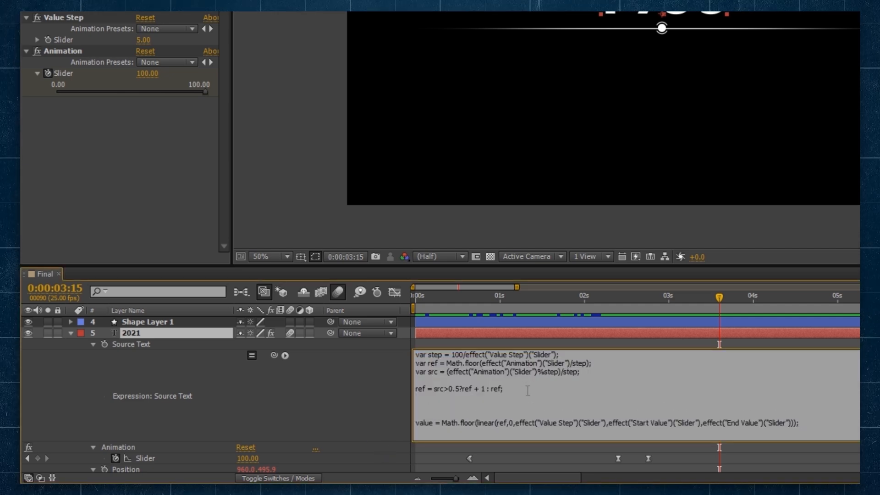
pyautogui.write('var months = ["Jan", "Feb", "Mar", "Apr", "May", "Jun", "Jul", "Aug", "Sep", "Oct", "Nov", "Dec"];')
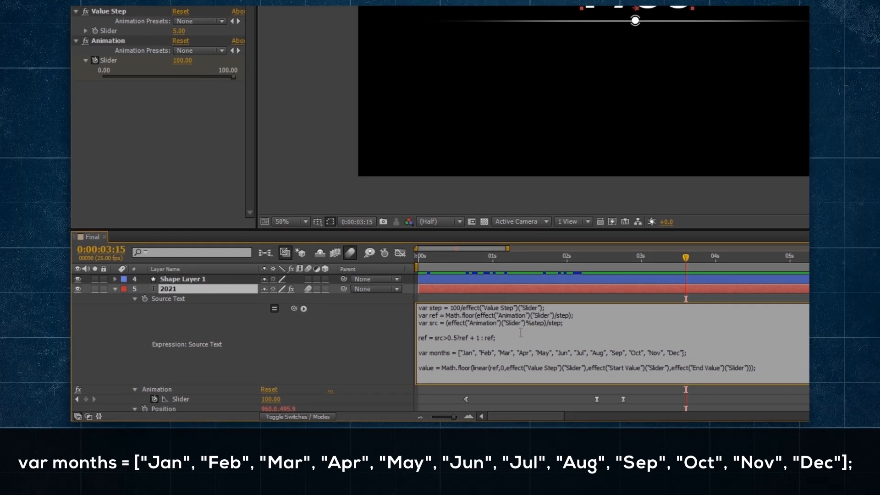
pyautogui.moveTo(434, 353); pyautogui.dragTo(455, 353)
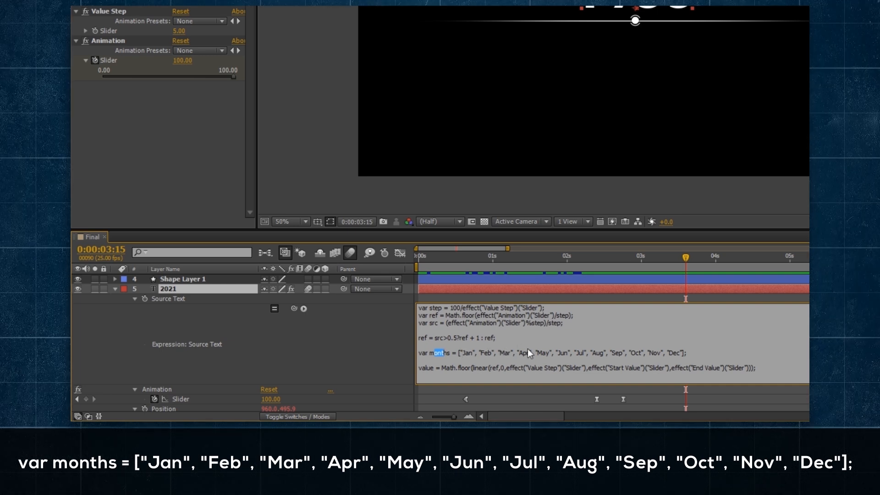
# Begin a new line below the months array with var startDate = new Date( and dismiss the expression warning.
pyautogui.click(696, 353)
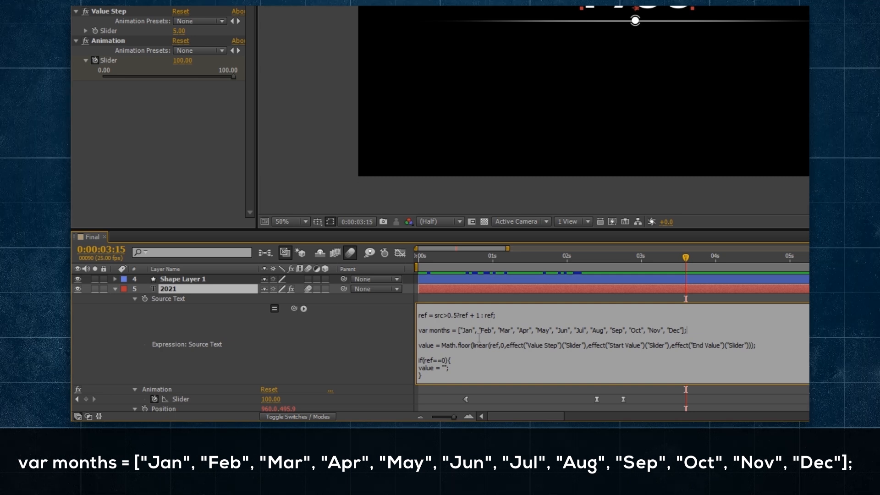
pyautogui.press('Return')
pyautogui.write('var startDate ')
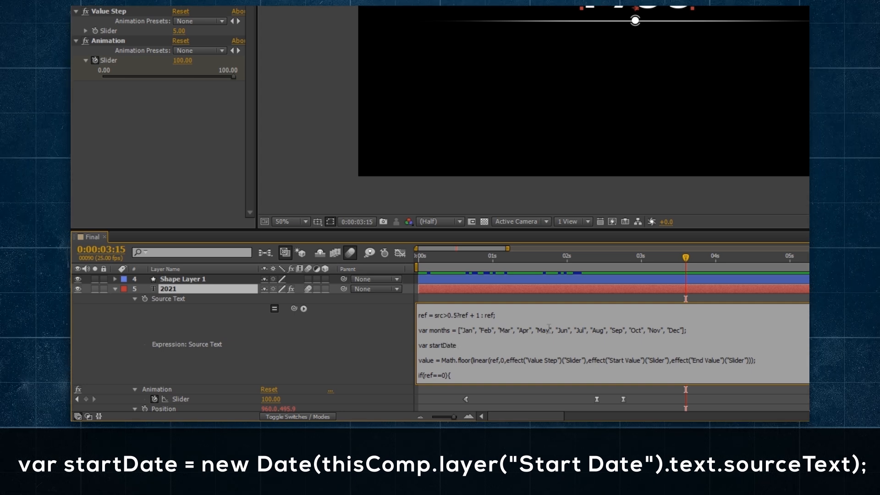
pyautogui.write('= new Date(')
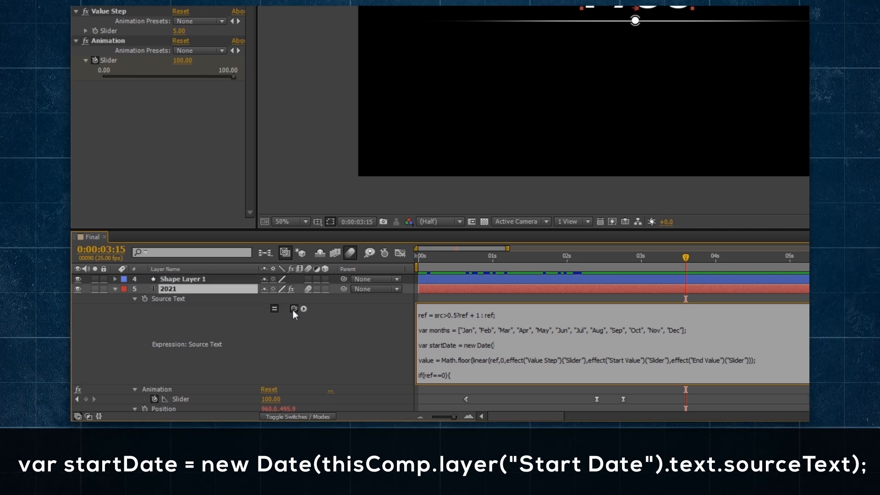
pyautogui.click(215, 302)
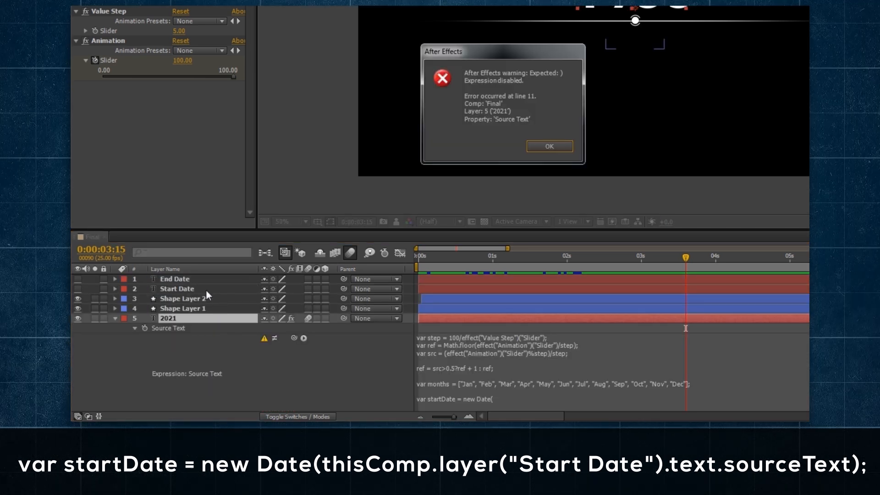
pyautogui.click(545, 146)
# Expand the Text properties of the Start Date and End Date layers to expose their Source Text.
pyautogui.click(166, 288)
pyautogui.click(114, 289)
pyautogui.click(115, 279)
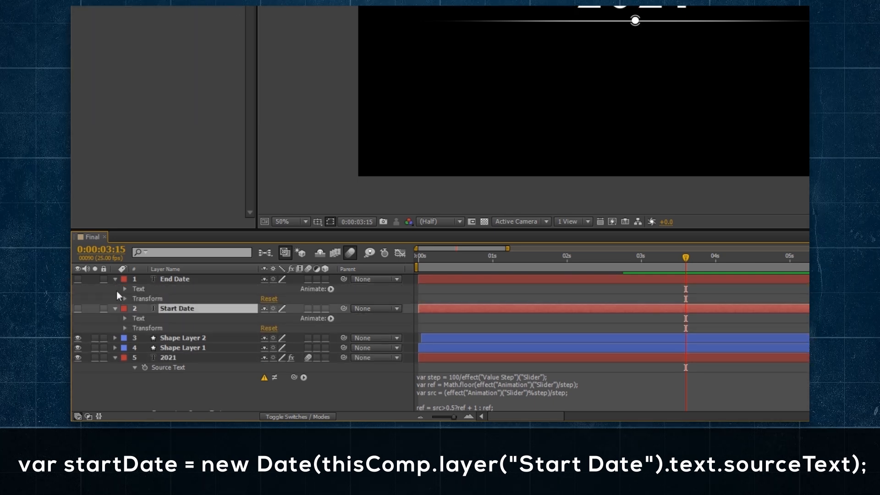
pyautogui.click(125, 316)
pyautogui.click(125, 290)
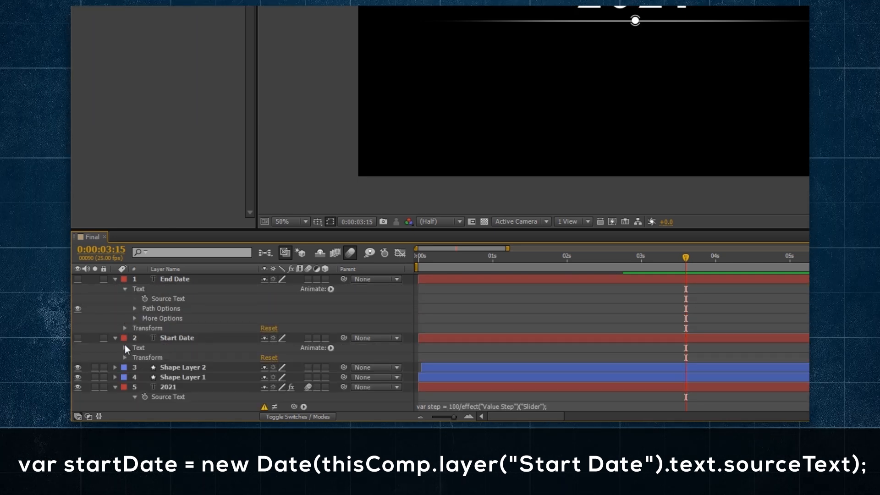
pyautogui.click(124, 348)
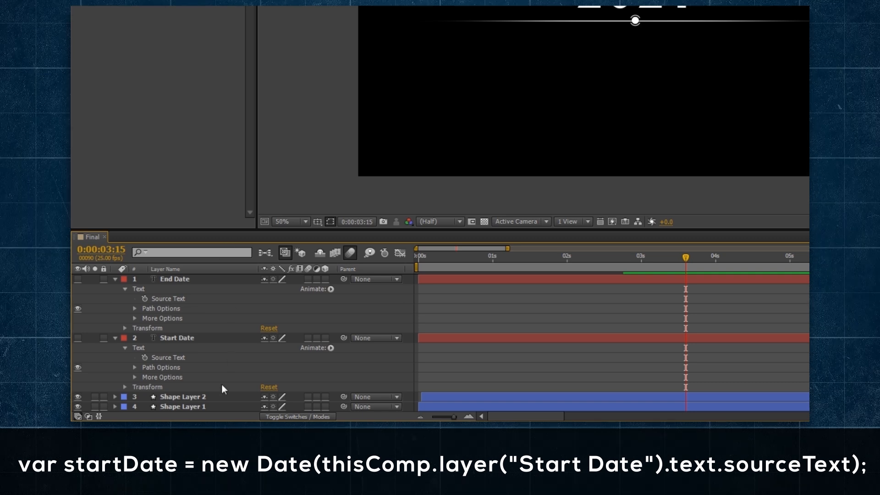
# Complete the startDate line in the 2021 layer's expression by linking the Start Date layer's Source Text and closing it with ");".
pyautogui.scroll(-5, 210, 386)
pyautogui.click(494, 372)
pyautogui.click(493, 372)
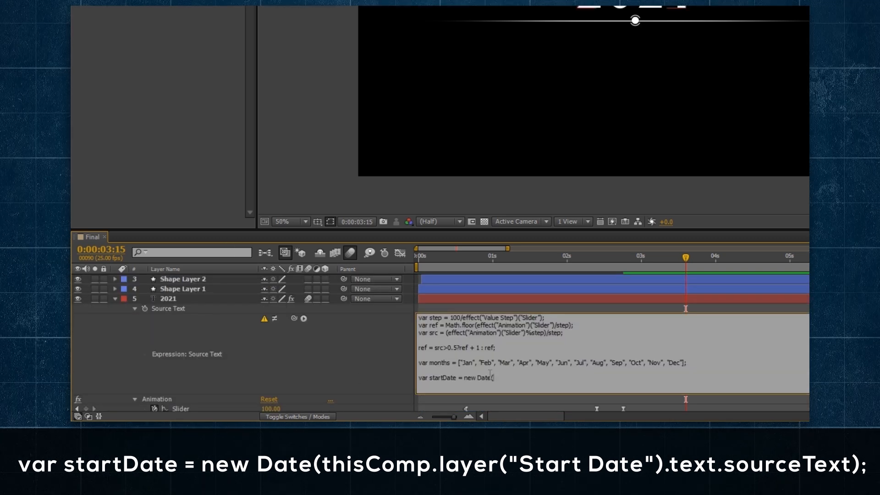
pyautogui.moveTo(294, 318); pyautogui.dragTo(170, 354)
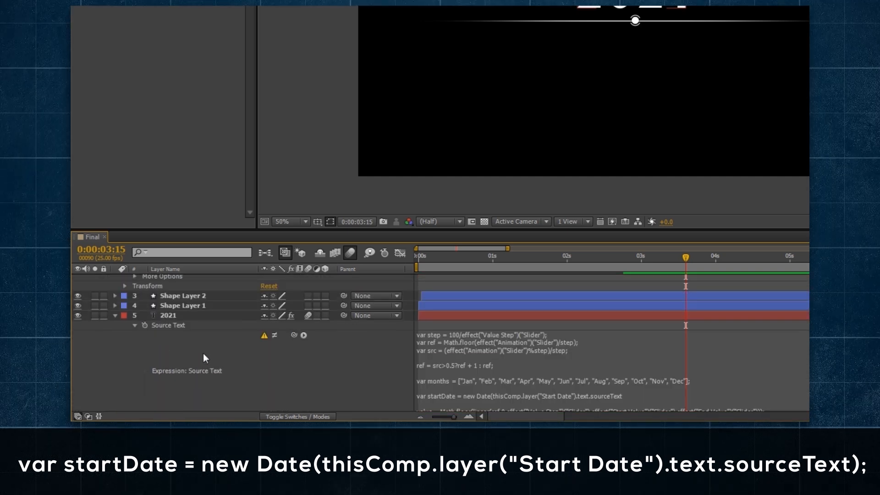
pyautogui.click(642, 395)
pyautogui.write(');')
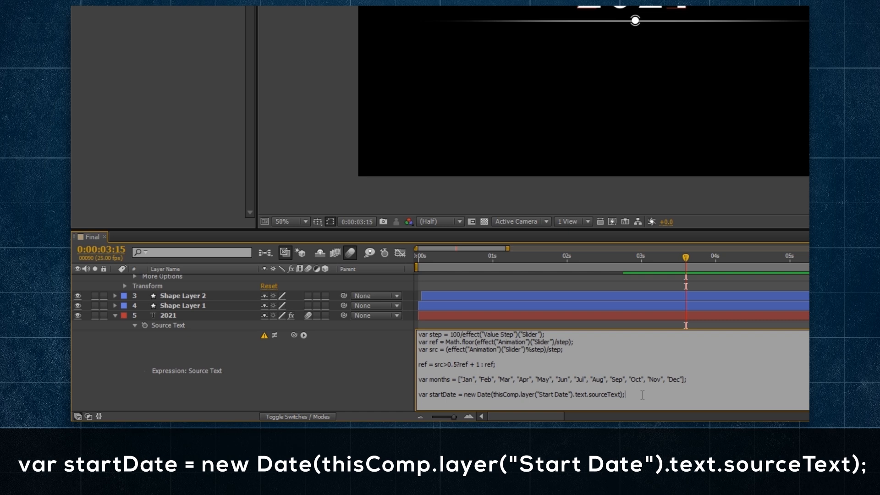
# Duplicate the startDate line directly below itself in the Source Text expression.
pyautogui.hotkey('shift', 'Home')
pyautogui.hotkey('ctrl', 'c')
pyautogui.press('End')
pyautogui.press('Return')
pyautogui.hotkey('ctrl', 'v')
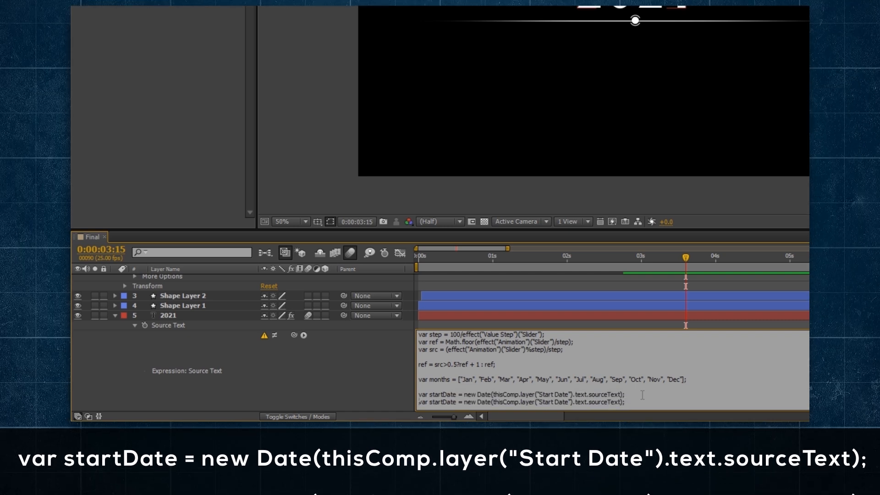
# Rename the variable in the duplicated line to endDate.
pyautogui.press('Home')
pyautogui.press('Right')
pyautogui.press('Right')
pyautogui.press('Right')
pyautogui.press('Right')
pyautogui.press('Delete')
pyautogui.press('Delete')
pyautogui.press('Delete')
pyautogui.press('Delete')
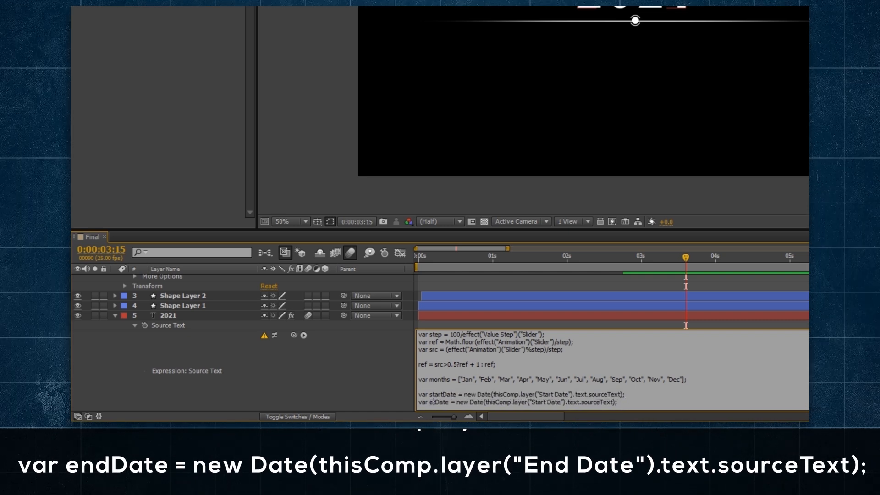
pyautogui.write('end')
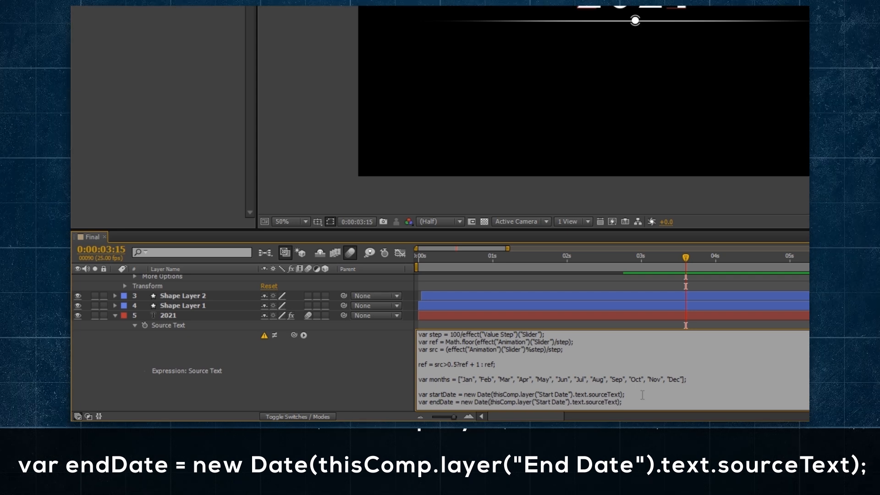
# Change the layer reference in the endDate line to "End Date".
pyautogui.press('Delete')
pyautogui.press('Delete')
pyautogui.press('Delete')
pyautogui.press('Delete')
pyautogui.press('Delete')
pyautogui.write('End')
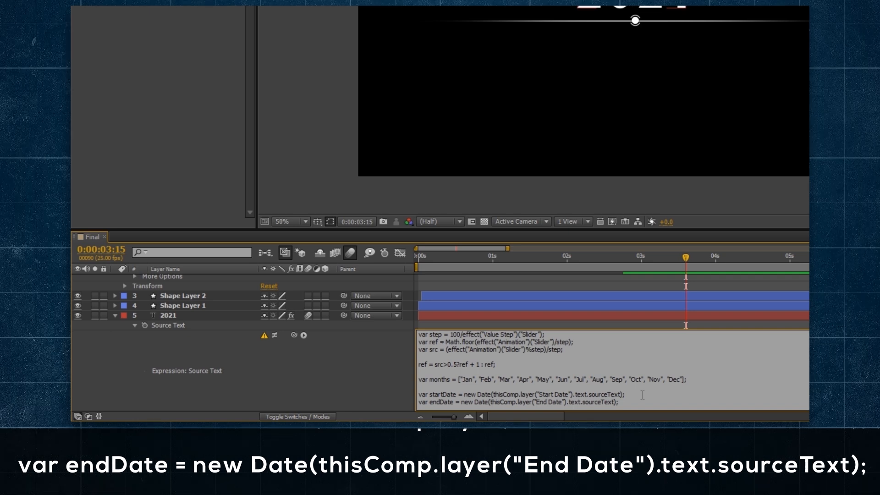
# Replace value with var datetime at the start of the Math.floor(linear(...)) line.
pyautogui.scroll(-2, 454, 362)
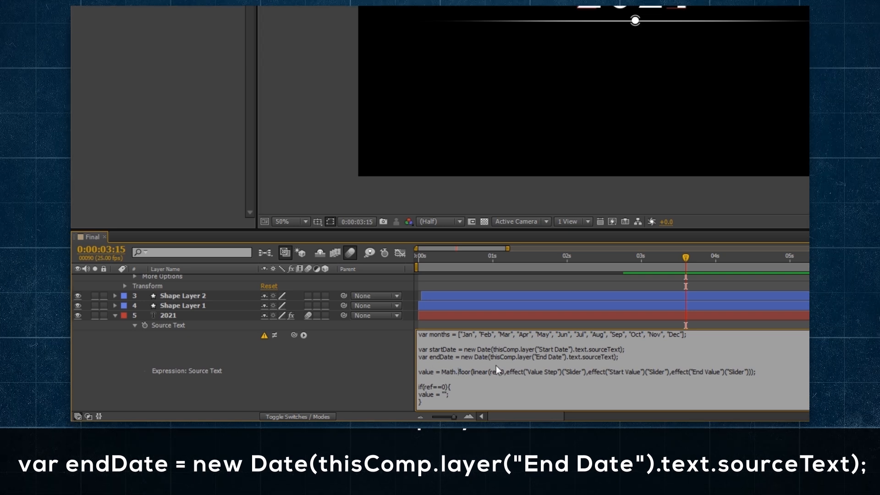
pyautogui.moveTo(446, 372); pyautogui.dragTo(559, 370)
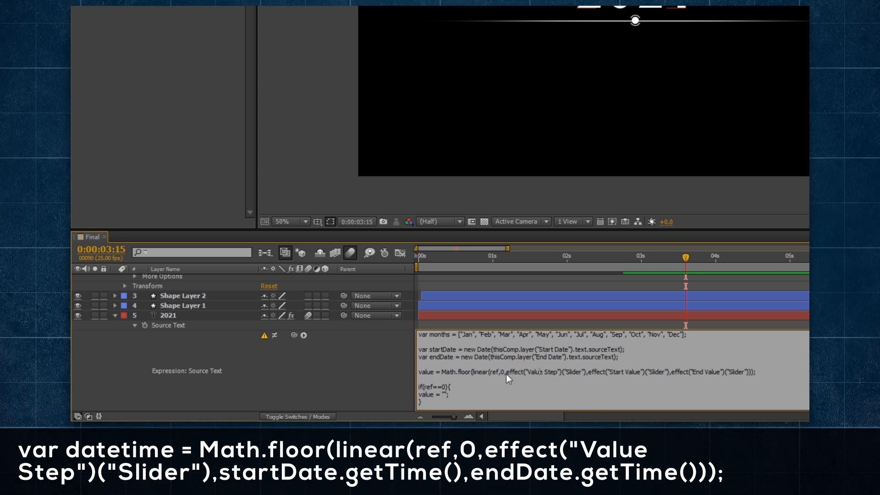
pyautogui.moveTo(479, 371); pyautogui.dragTo(718, 372)
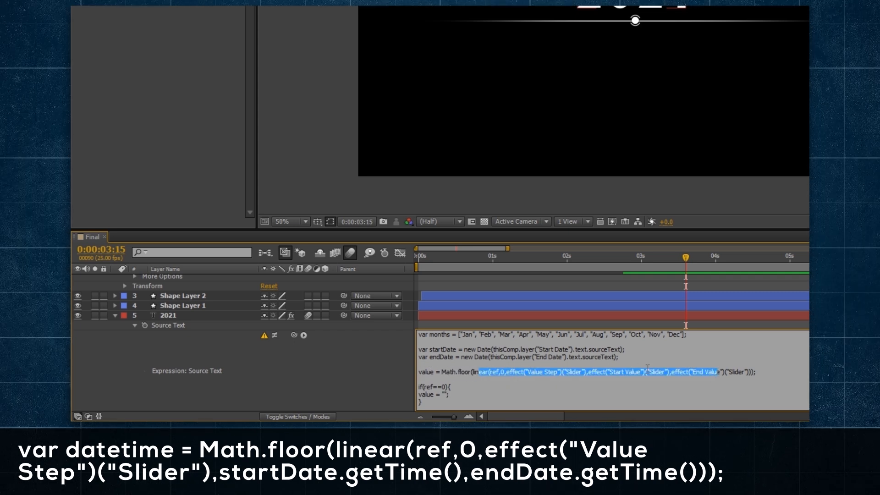
pyautogui.click(445, 373)
pyautogui.doubleClick(426, 372)
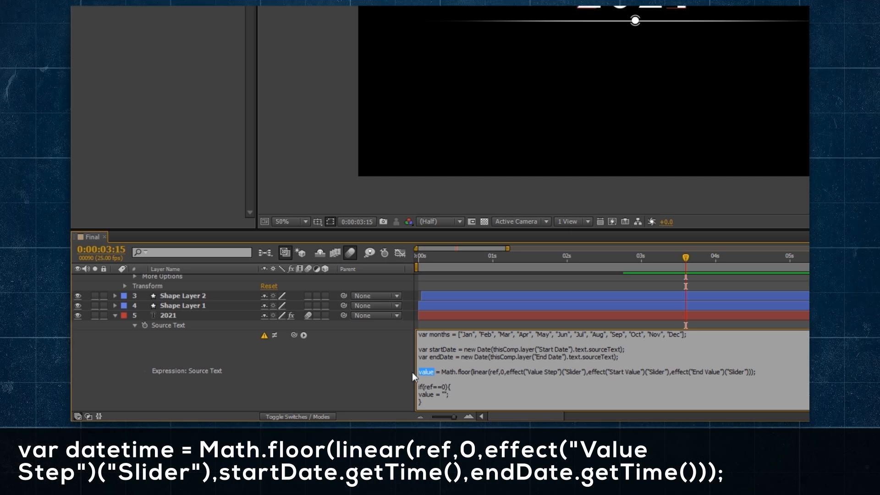
pyautogui.write('var datetime')
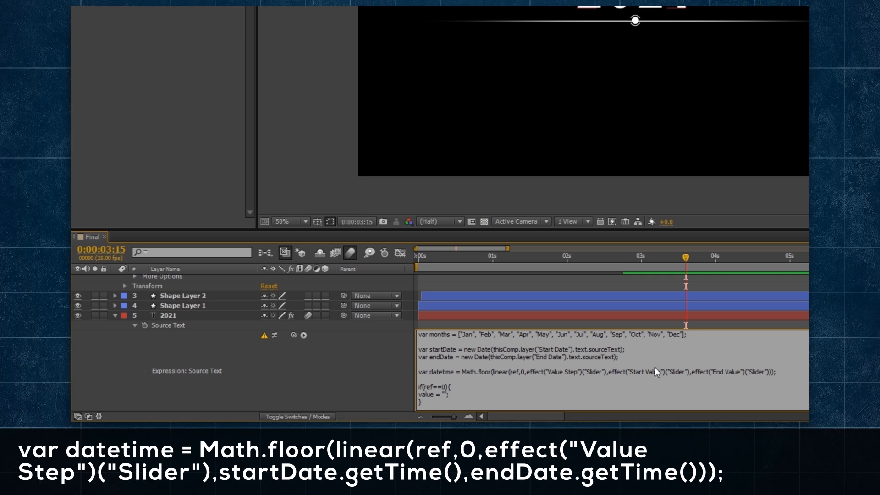
# Replace the Start Value and End Value slider arguments in the datetime line with startDate.getTime(),endDate.getTime().
pyautogui.moveTo(609, 372); pyautogui.dragTo(785, 368)
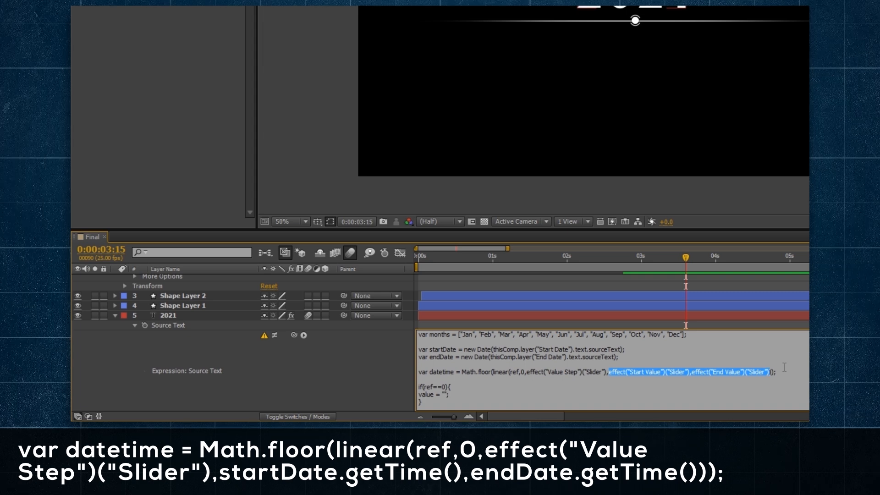
pyautogui.write('startDate.getTime()')
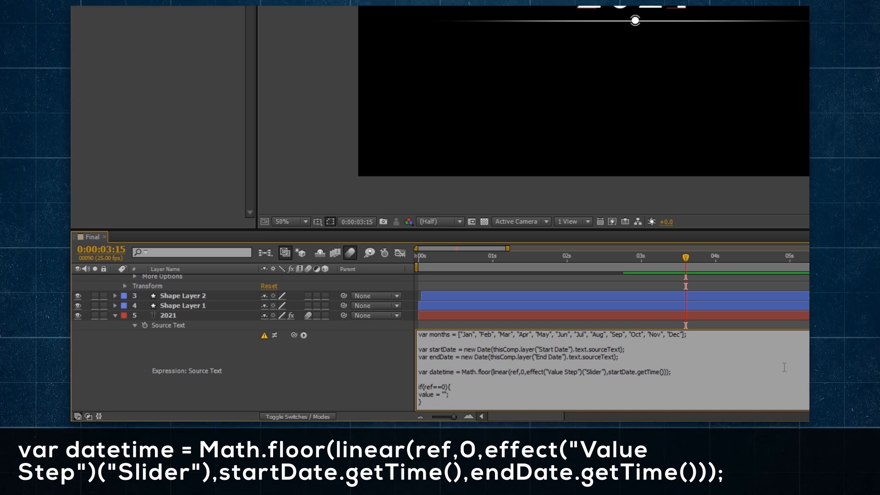
pyautogui.write(',endDate.getTime()')
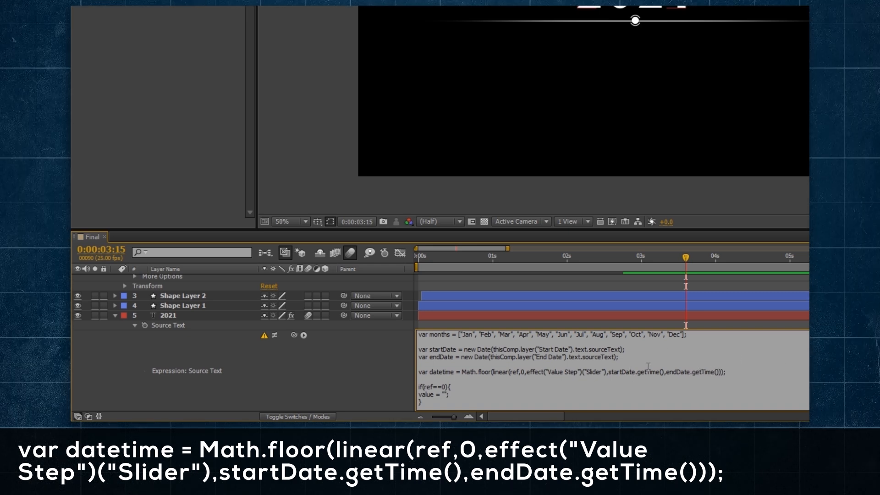
pyautogui.write(')')
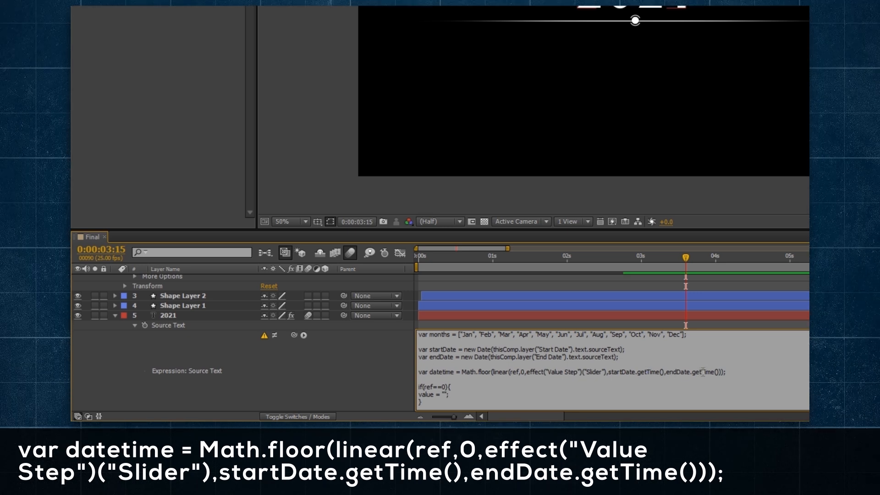
pyautogui.moveTo(692, 372); pyautogui.dragTo(696, 372)
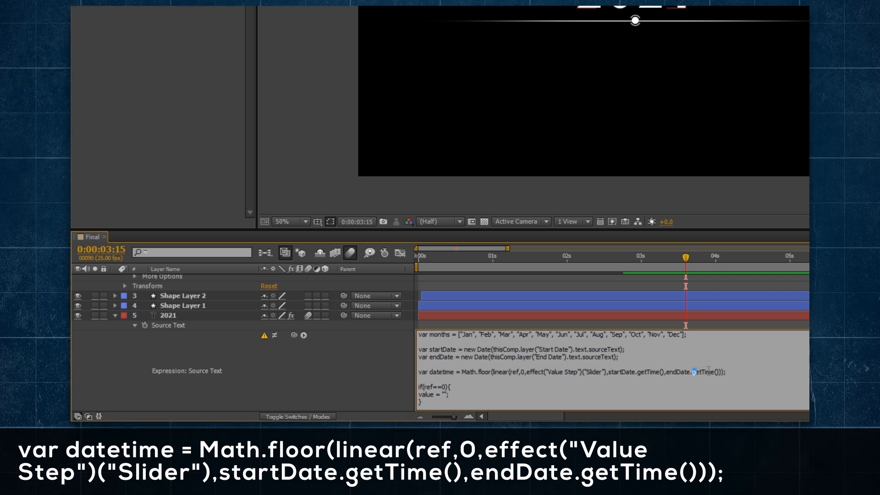
# Add the line var presented = new Date(datetime); below the datetime line, separated by a blank line.
pyautogui.click(735, 373)
pyautogui.press('Return')
pyautogui.press('Return')
pyautogui.write('var pre')
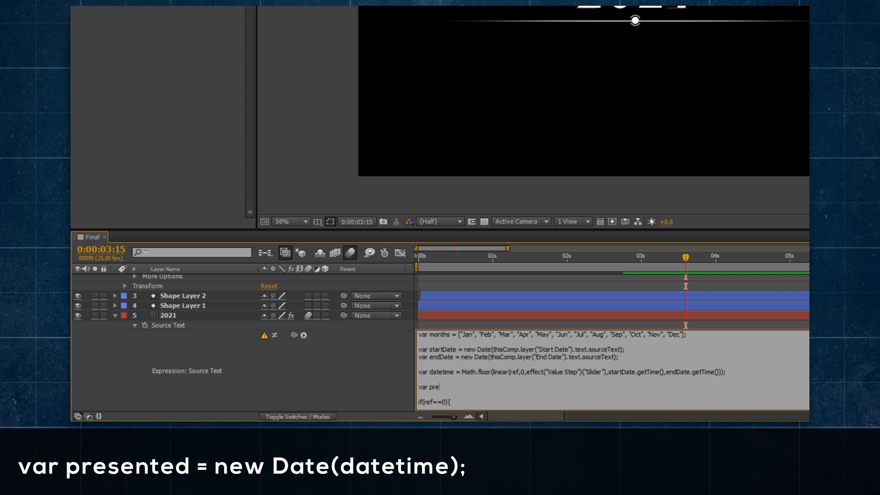
pyautogui.write('sented = new ')
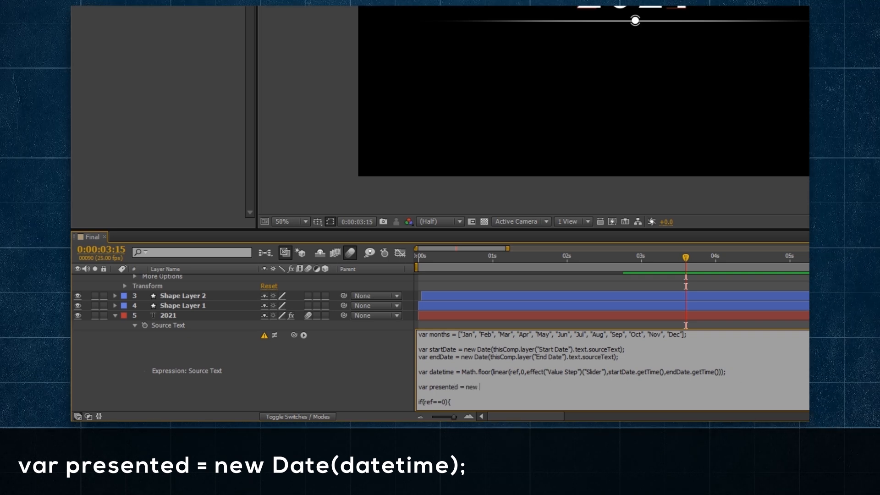
pyautogui.write('Date(date')
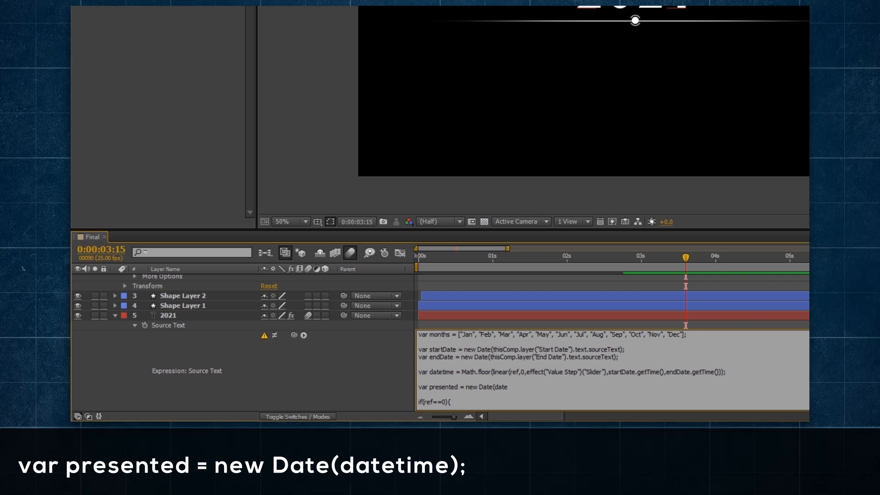
pyautogui.write('time);')
# Add the line var fullyear = '' + presented.getFullYear(); directly below the presented line.
pyautogui.press('Return')
pyautogui.write('var')
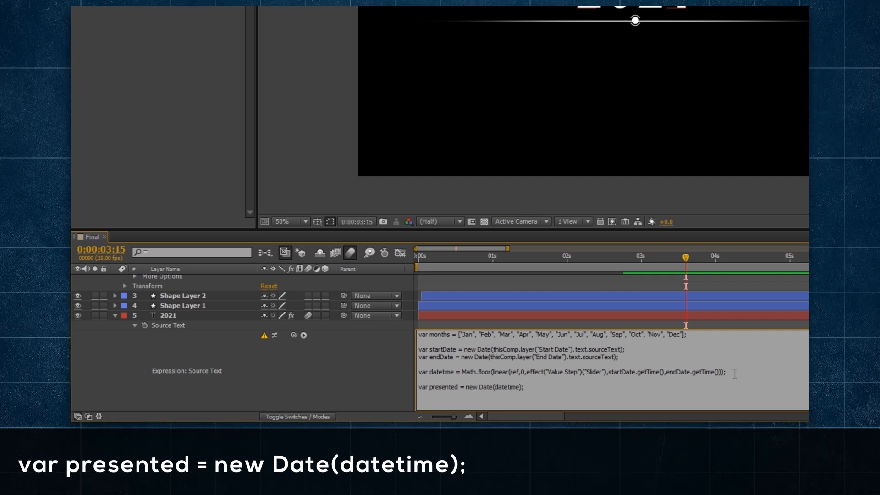
pyautogui.write(' fullyear')
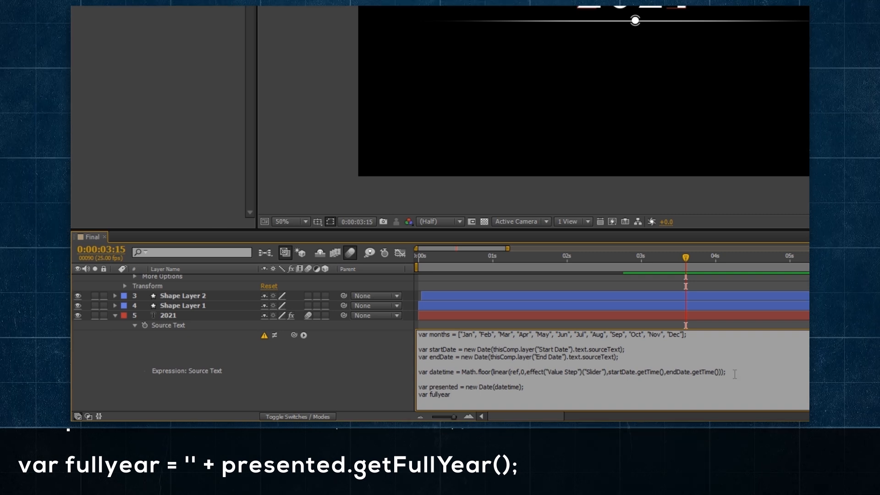
pyautogui.write(" = ''")
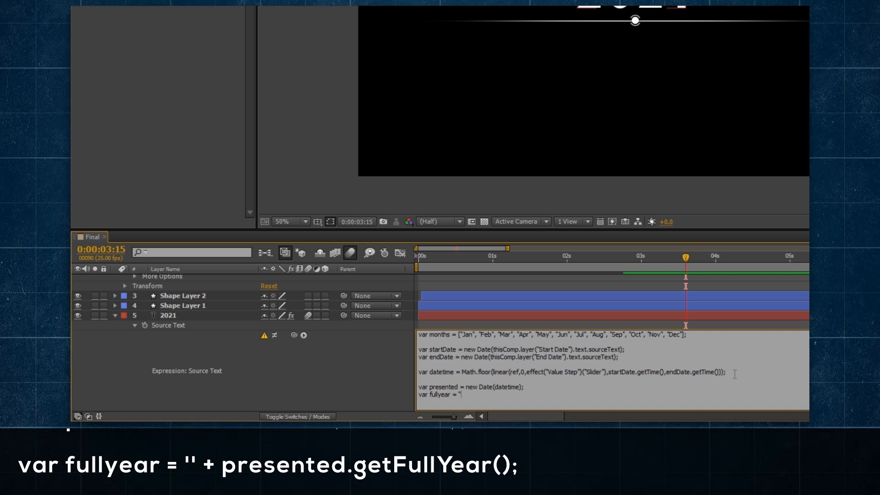
pyautogui.write(' + presented.getFullYear();')
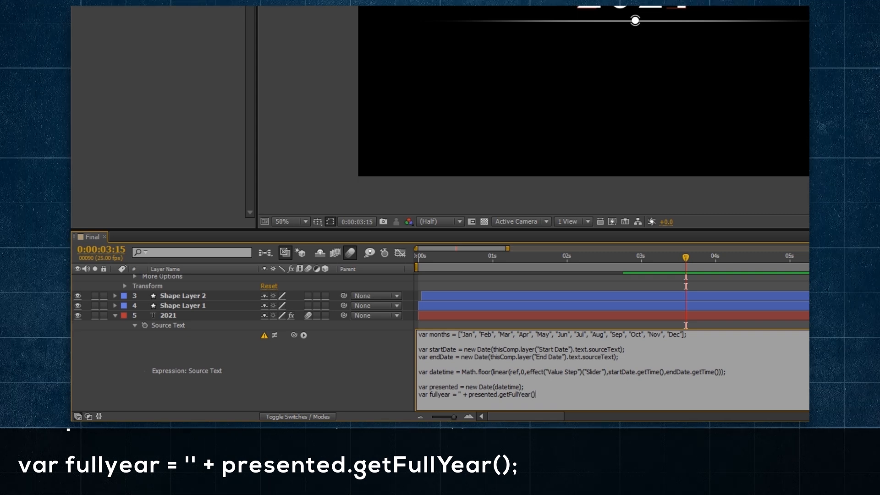
pyautogui.hotkey('ctrl', 'Left')
pyautogui.hotkey('ctrl', 'Left')
pyautogui.hotkey('ctrl', 'Left')
pyautogui.hotkey('ctrl', 'Left')
pyautogui.hotkey('ctrl', 'Left')
pyautogui.hotkey('ctrl', 'Left')
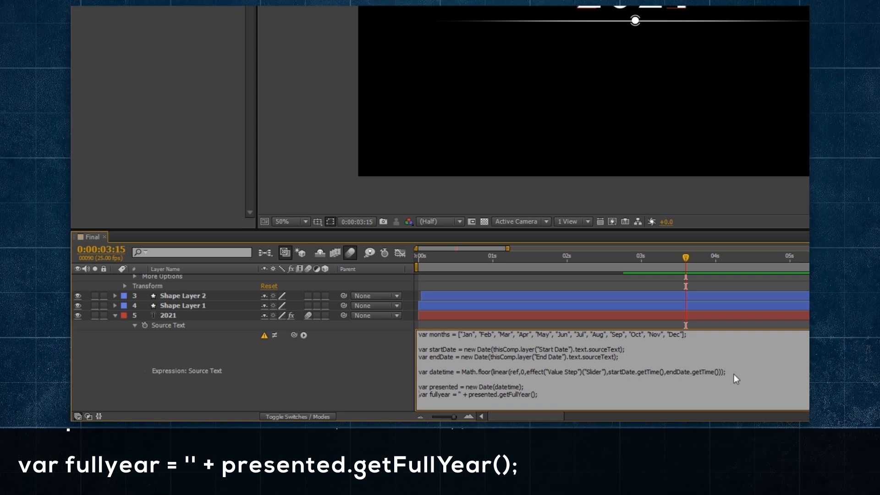
pyautogui.hotkey('shift', 'Right')
pyautogui.hotkey('shift', 'Right')
pyautogui.hotkey('shift', 'Right')
pyautogui.hotkey('shift', 'Right')
pyautogui.hotkey('shift', 'Right')
pyautogui.hotkey('shift', 'Right')
pyautogui.hotkey('shift', 'Right')
pyautogui.hotkey('shift', 'Right')
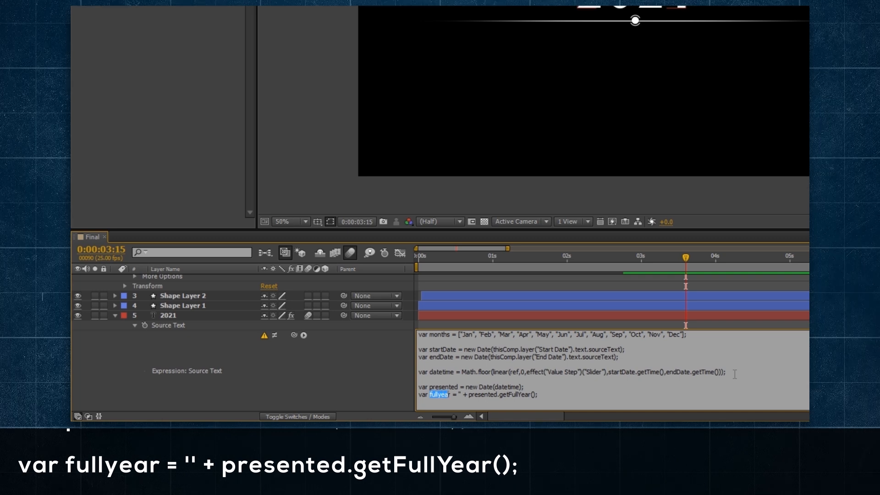
pyautogui.click(442, 388)
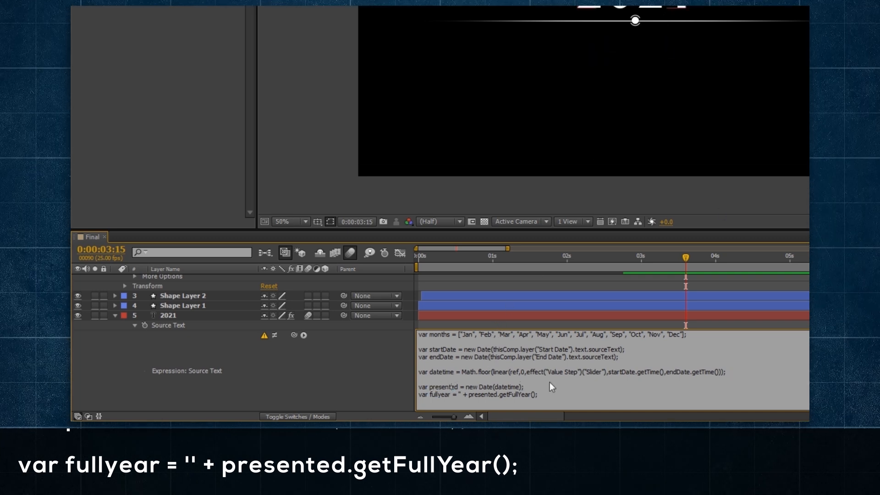
pyautogui.write('if(ref==0){ value = ""; }')
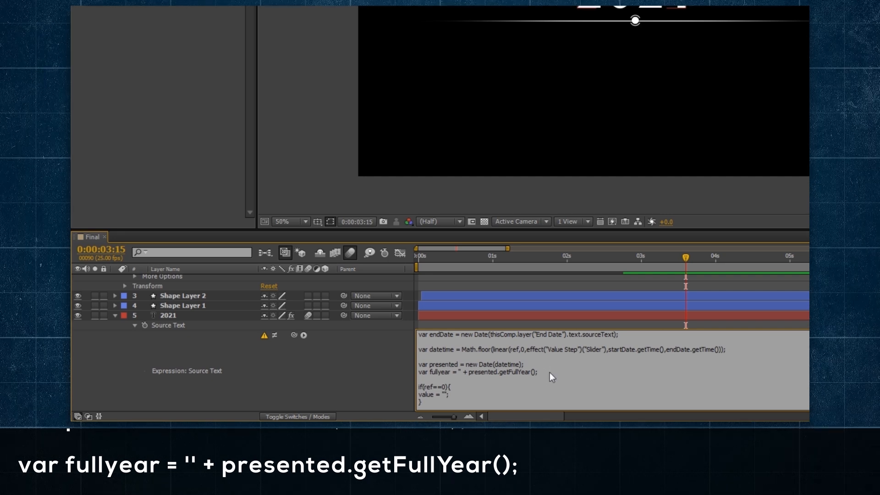
# Begin a line below the fullyear variable, separated by a blank line, with value = presented.getDate() + ' ' + mon.
pyautogui.click(549, 372)
pyautogui.press('Return')
pyautogui.press('Return')
pyautogui.write("value = presented.getDate() + ' '")
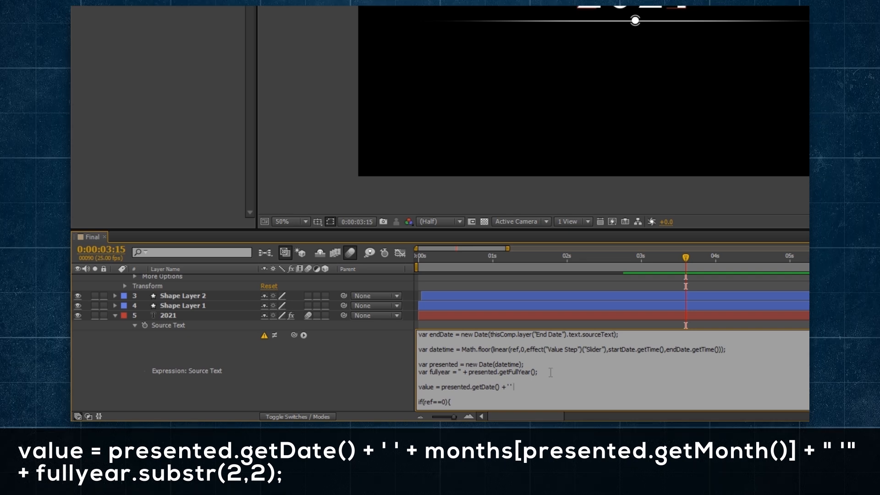
pyautogui.write(' + mon')
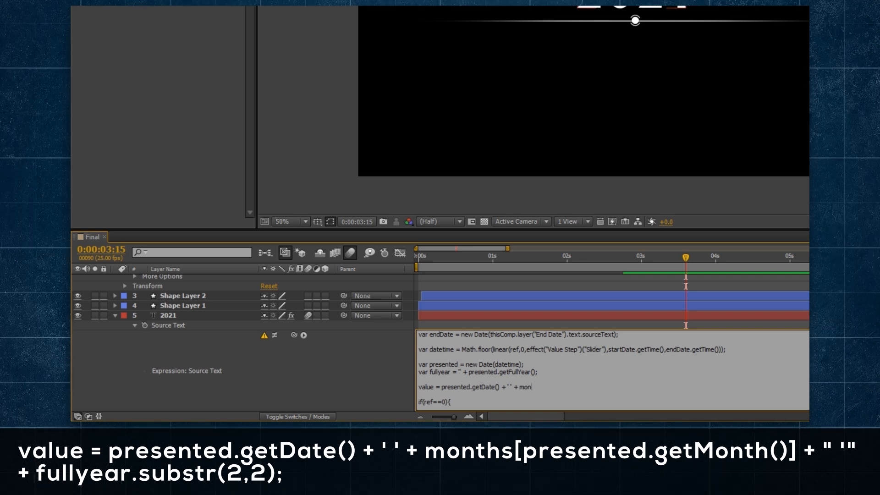